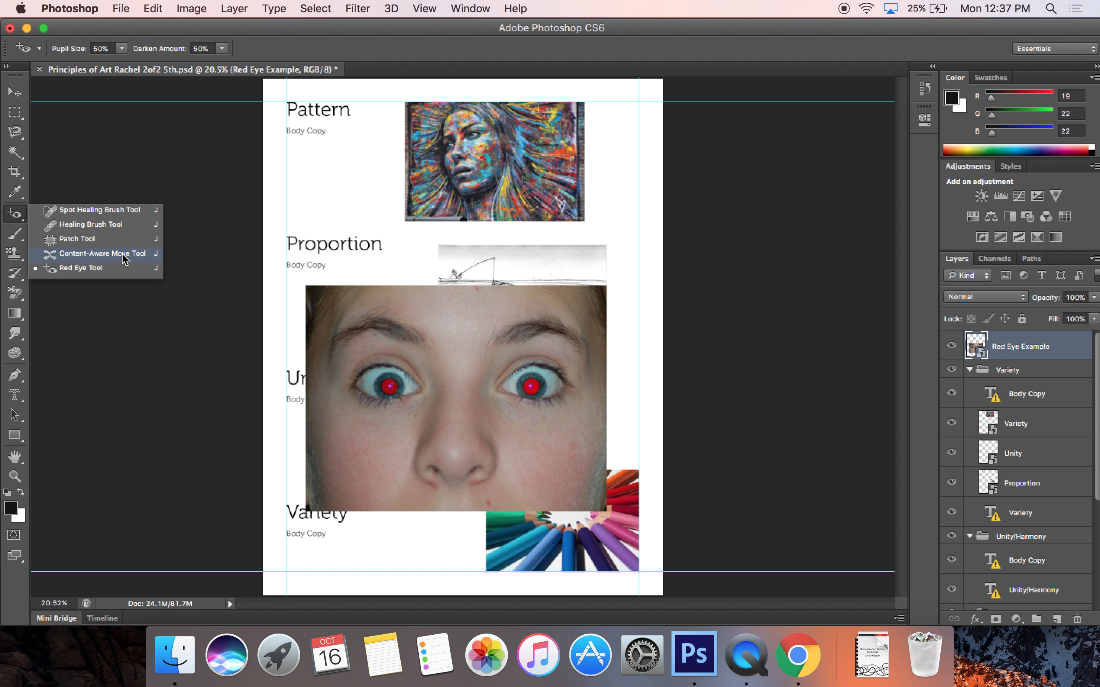
Start the Spot Healing Brush Tool on the face photo and rasterize the Red Eye Example smart object
click(119, 214)
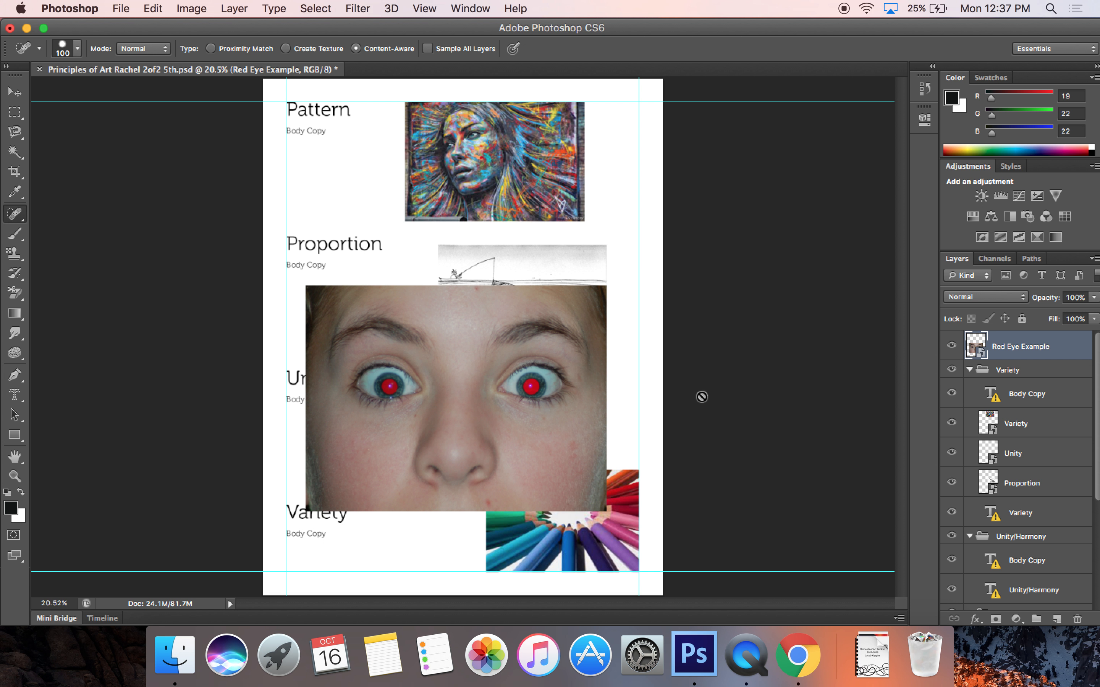
key(super+plus)
key(super+plus)
scroll(697, 375, down, 5)
scroll(698, 375, left, 2)
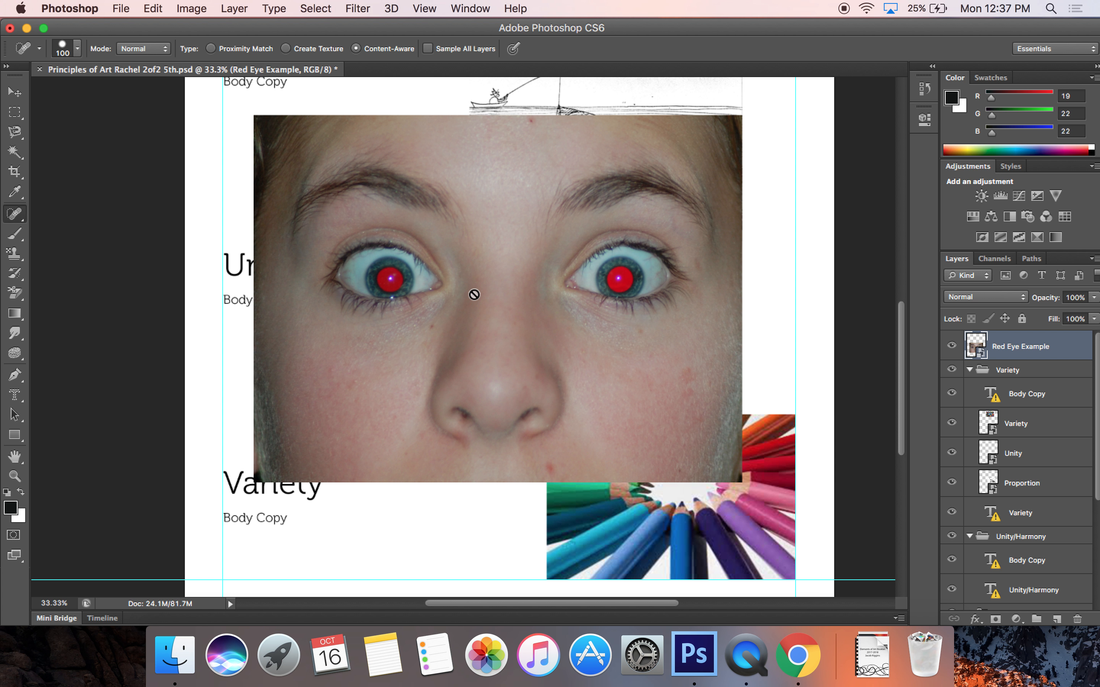
click(491, 279)
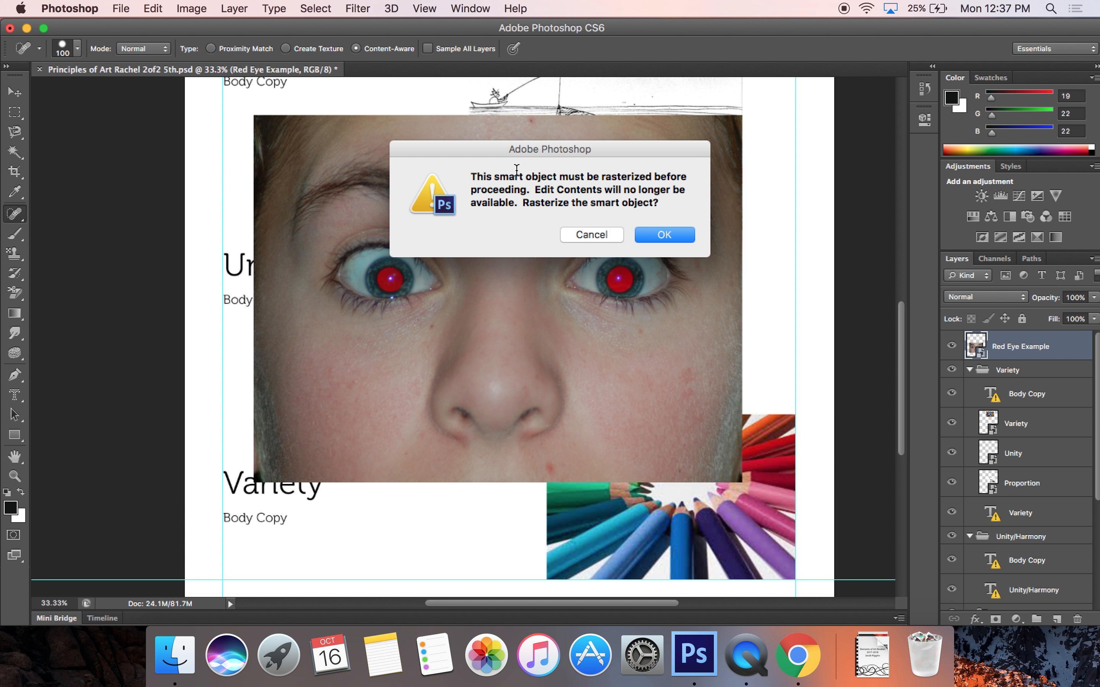
click(652, 233)
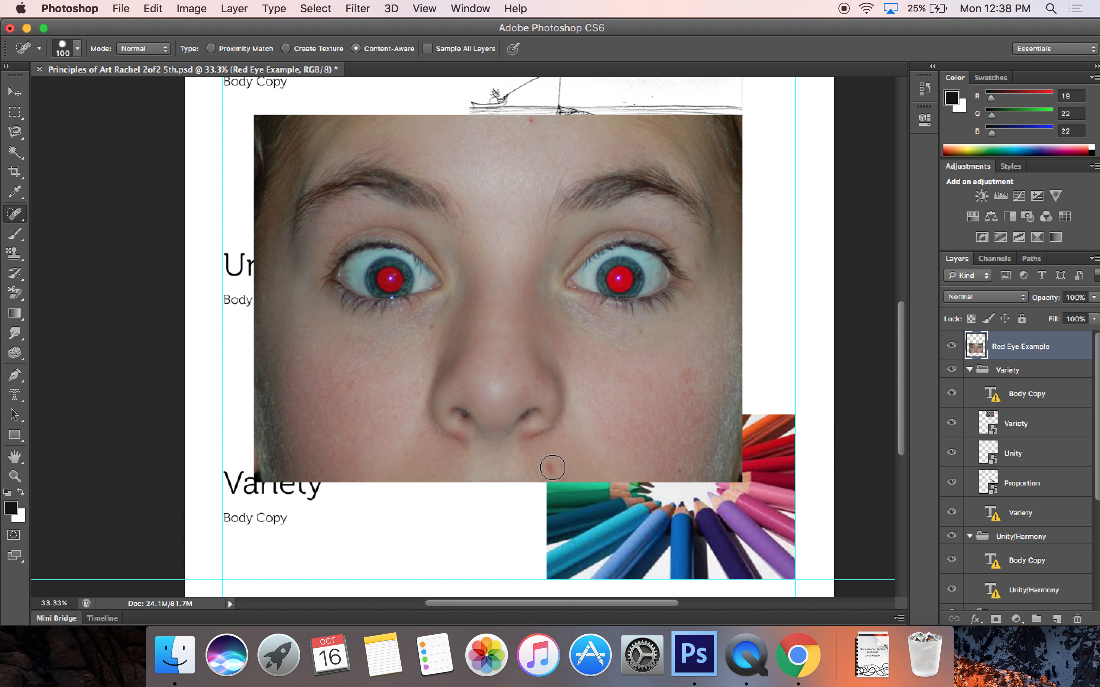
Try spot-healing the red blemish above the lip in Content-Aware mode, and undo it
key(super+plus)
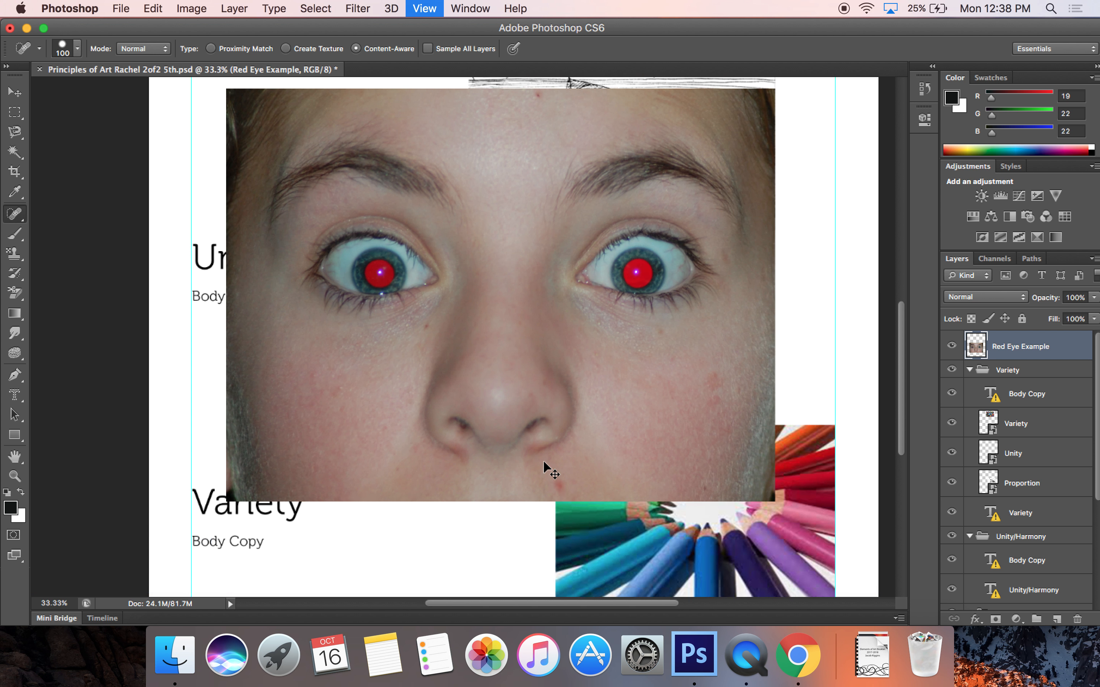
key(super+plus)
scroll(556, 454, down, 3)
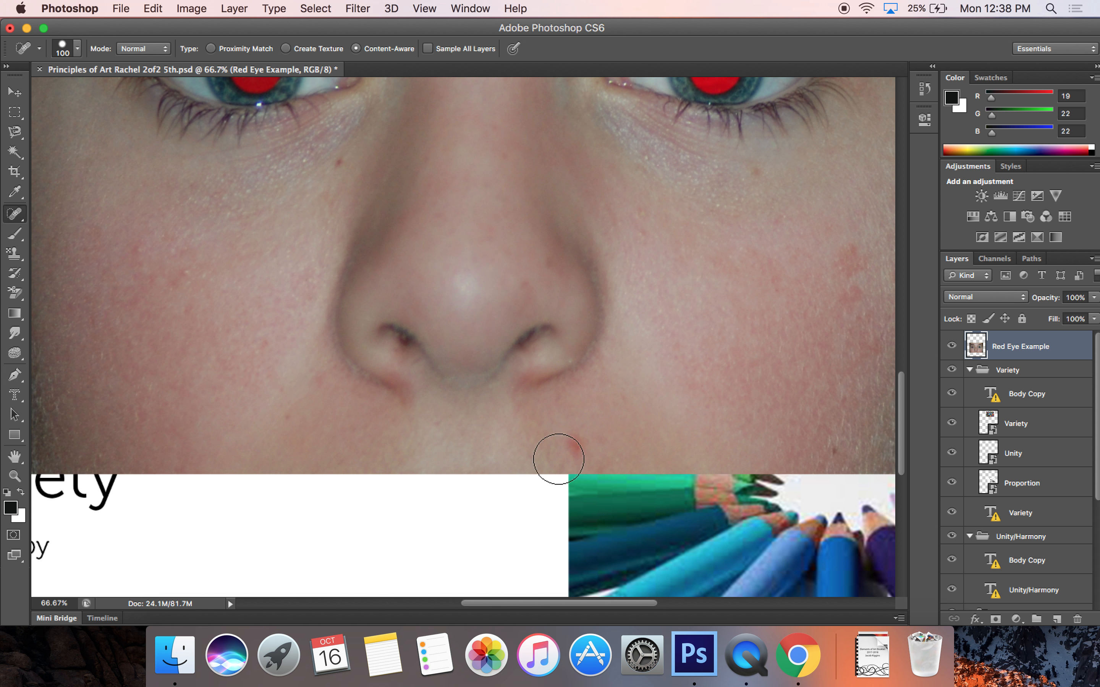
click(574, 442)
key(super+z)
Try the Spot Healing Brush with Create Texture over the reddish cheek beside the nose, and undo the strokes
click(287, 48)
mouse_move(779, 398)
mouse_down()
mouse_move(734, 337)
mouse_move(710, 273)
mouse_move(719, 242)
mouse_move(810, 387)
mouse_move(831, 363)
mouse_move(780, 264)
mouse_move(783, 232)
mouse_move(825, 270)
mouse_move(841, 336)
mouse_up()
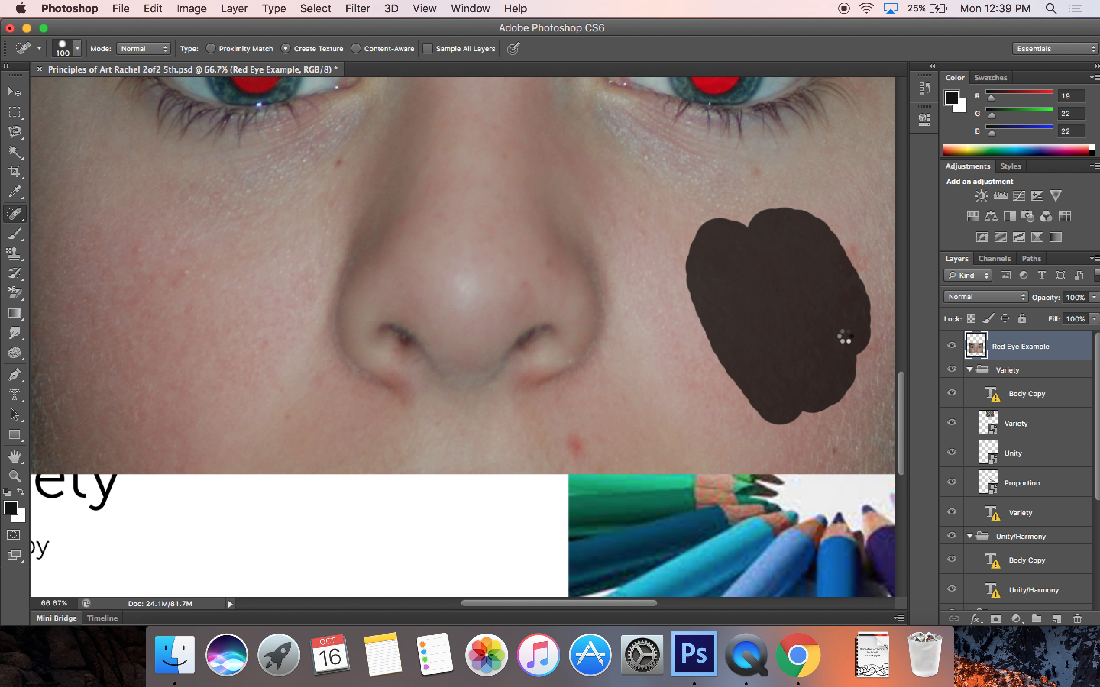
scroll(841, 332, right, 3)
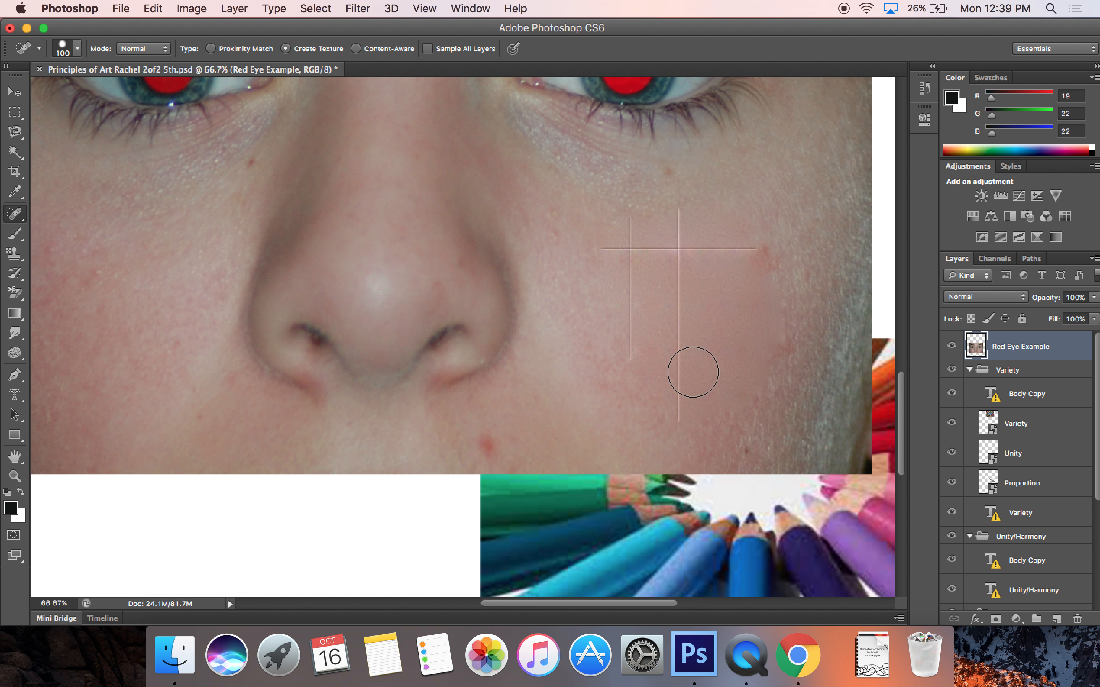
mouse_move(634, 272)
mouse_down()
mouse_move(716, 295)
mouse_move(627, 284)
mouse_move(586, 256)
mouse_move(682, 363)
mouse_move(727, 382)
mouse_up()
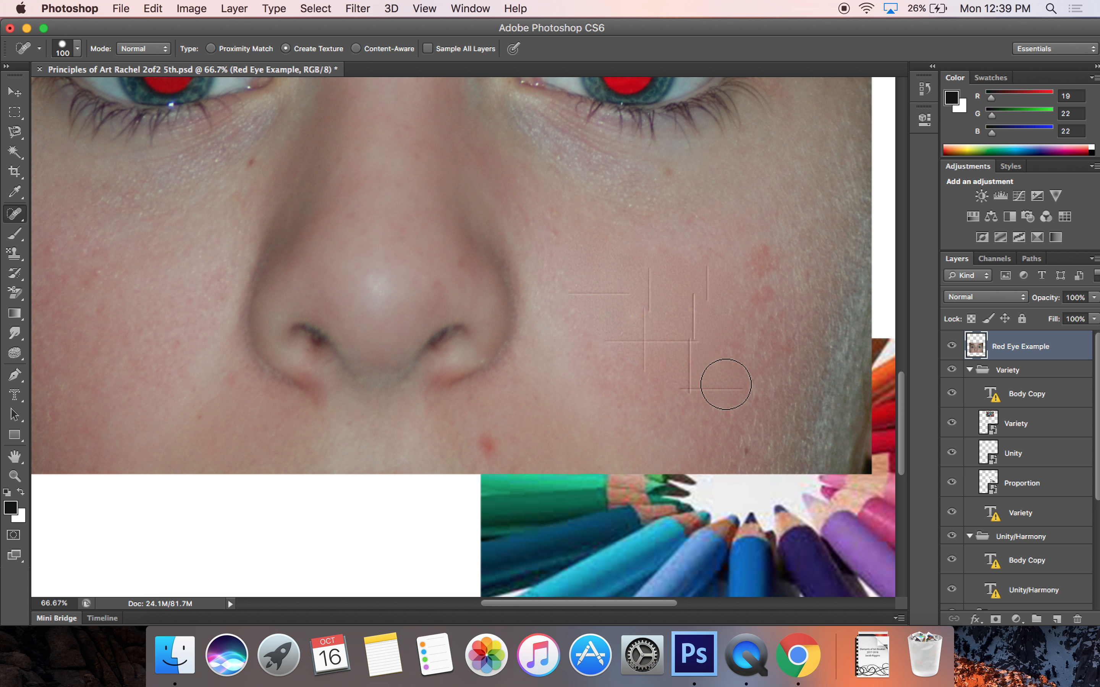
key(alt+super+z)
key(alt+super+z)
key(alt+super+z)
Spot-heal the blemish above the lip and the red spots on the cheek with Content-Aware
click(488, 437)
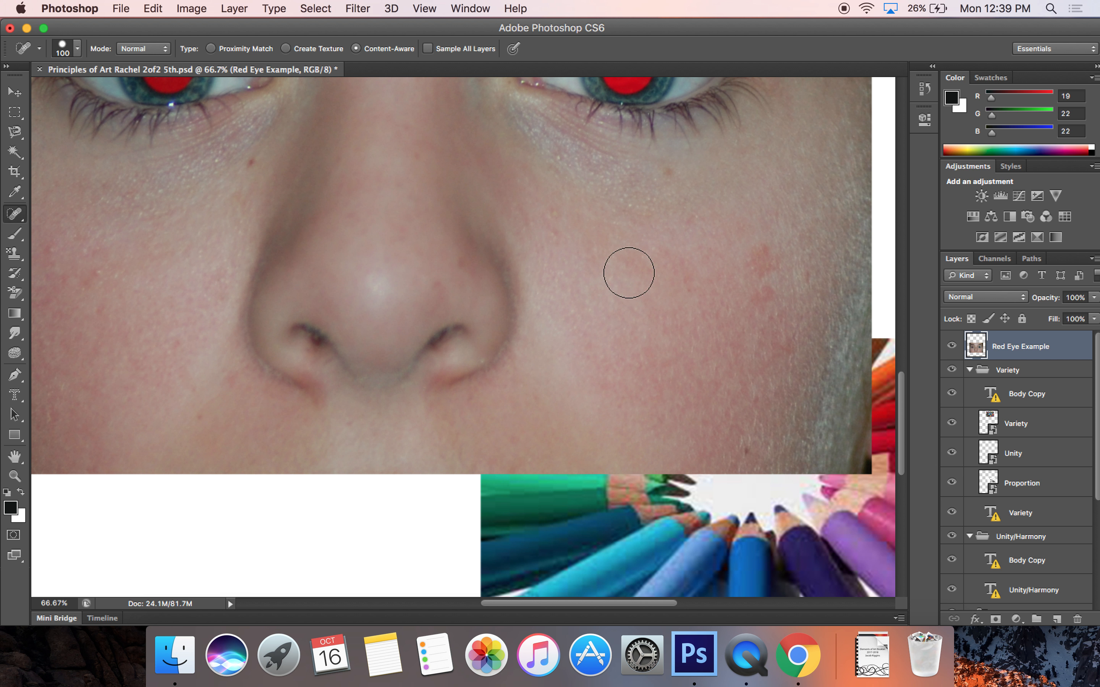
click(753, 262)
click(753, 291)
click(729, 305)
click(636, 262)
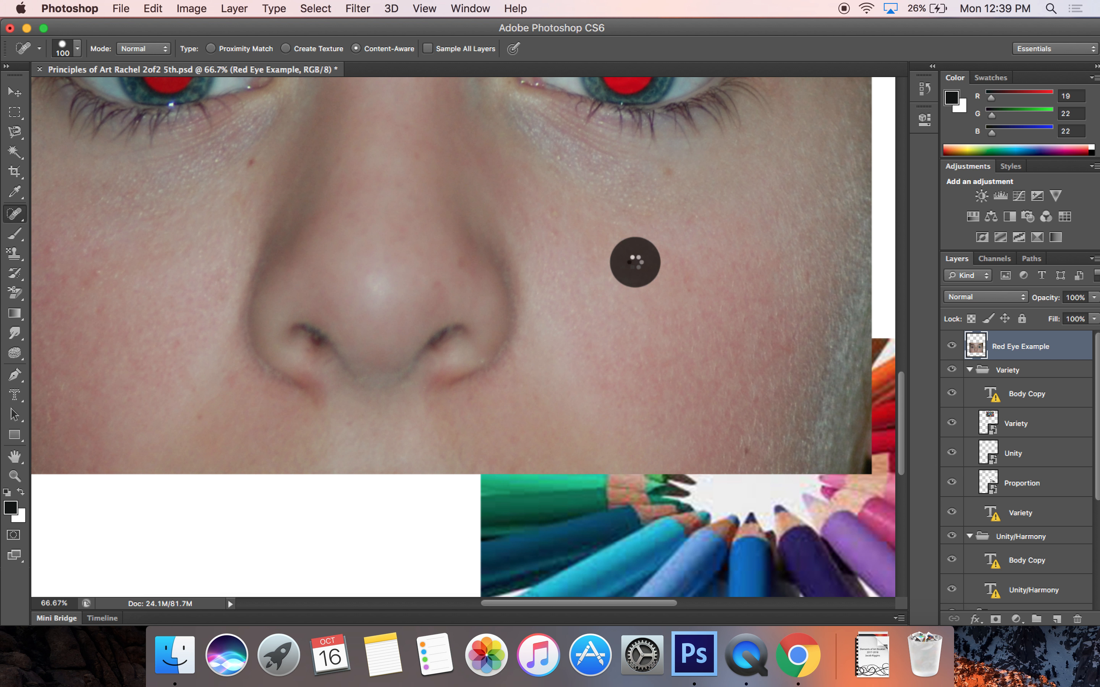
mouse_move(637, 262)
mouse_down()
mouse_move(638, 275)
mouse_move(623, 266)
mouse_move(633, 258)
mouse_move(626, 275)
mouse_up()
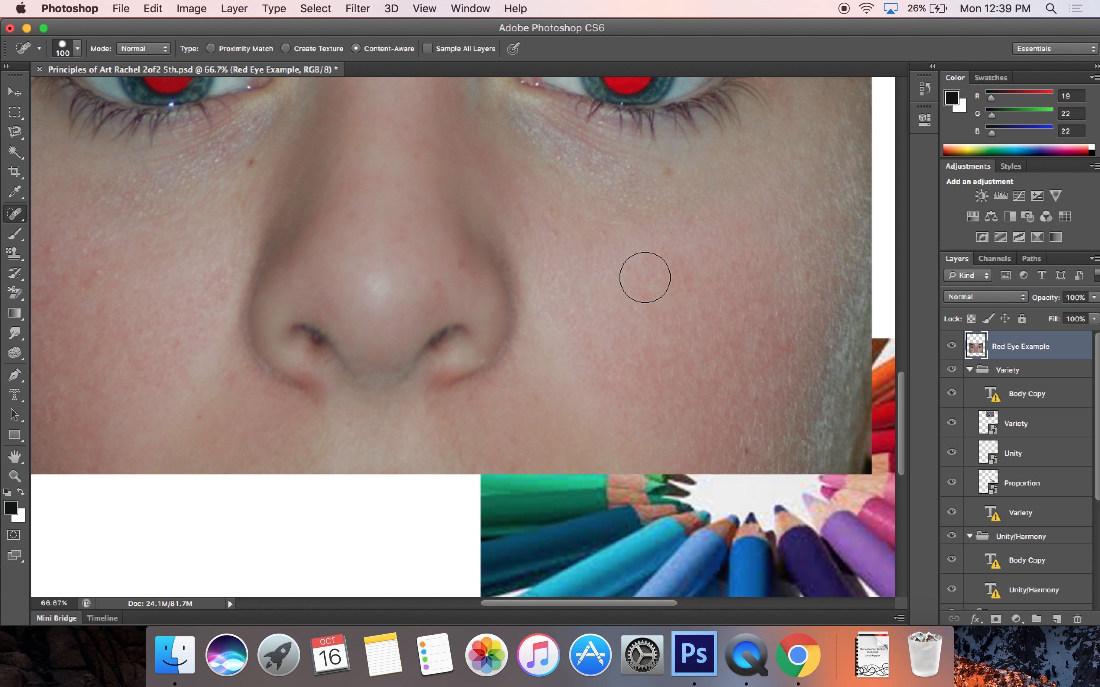
Try to heal a large area of the cheek with broad Content-Aware Spot Healing Brush strokes
mouse_move(556, 222)
mouse_down()
mouse_move(628, 350)
mouse_move(720, 432)
mouse_move(801, 394)
mouse_move(817, 243)
mouse_move(761, 223)
mouse_move(619, 240)
mouse_move(562, 231)
mouse_move(769, 389)
mouse_move(792, 320)
mouse_move(739, 255)
mouse_move(629, 267)
mouse_move(666, 340)
mouse_move(688, 269)
mouse_move(708, 398)
mouse_move(778, 254)
mouse_move(761, 378)
mouse_move(740, 391)
mouse_up()
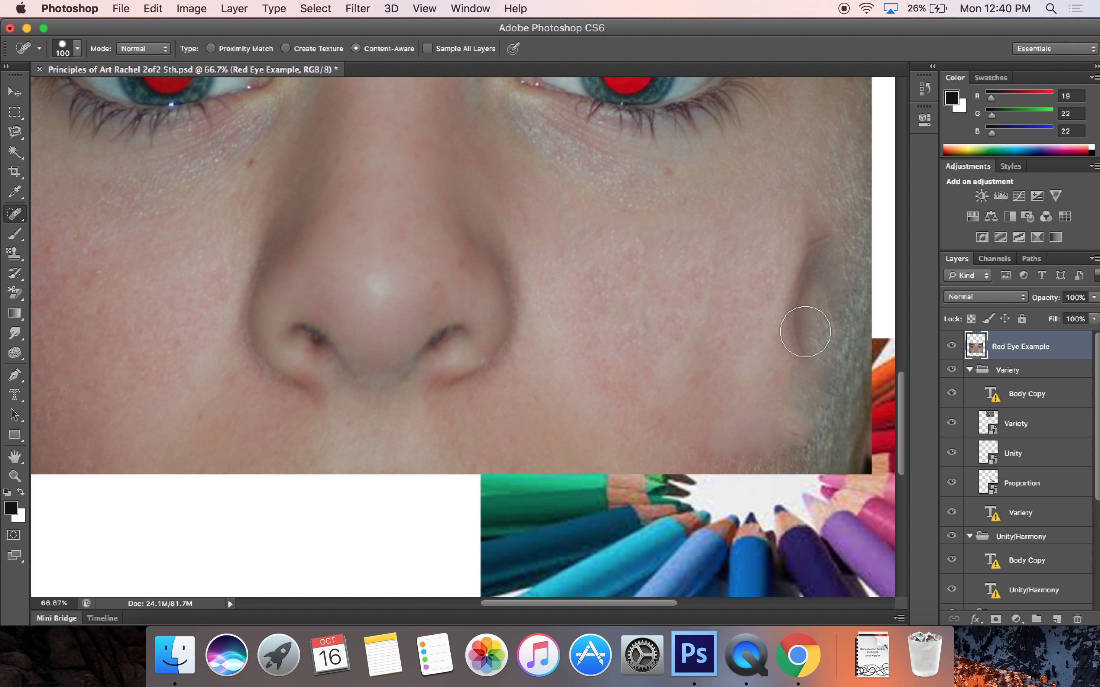
drag(654, 279, 648, 263)
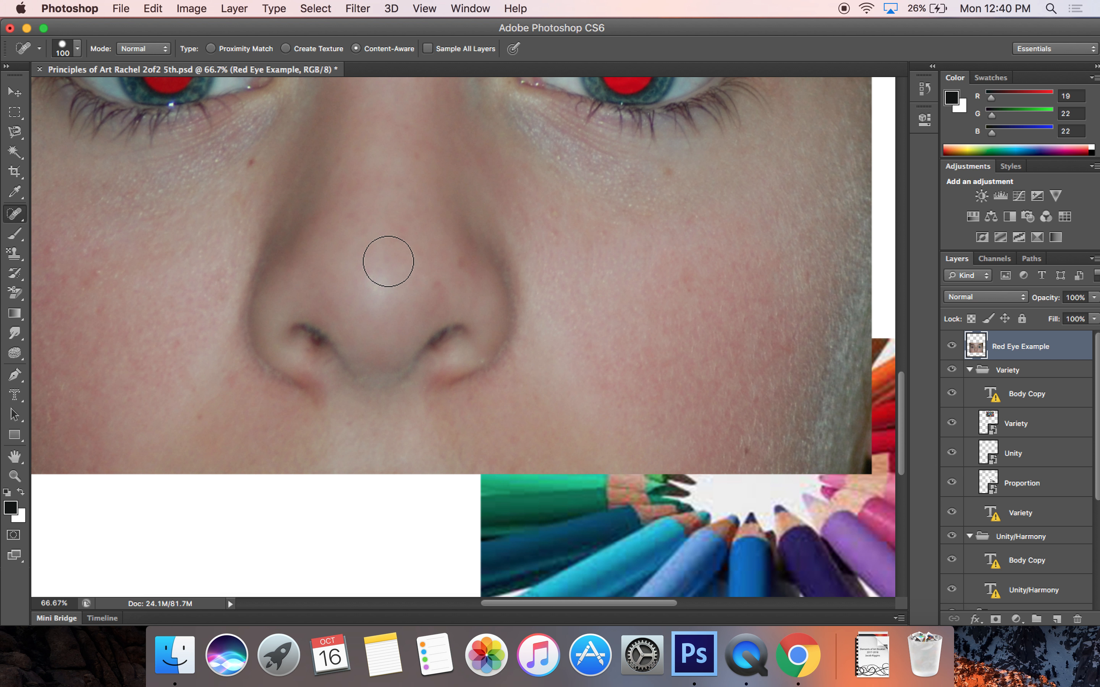
click(15, 220)
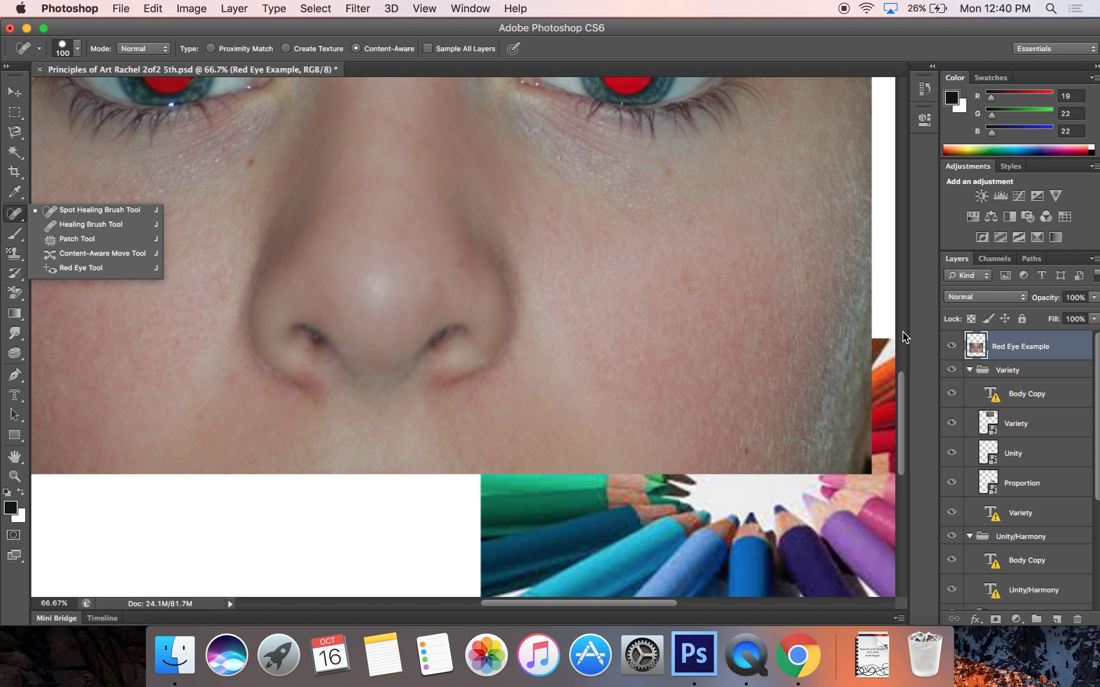
right_click(1065, 347)
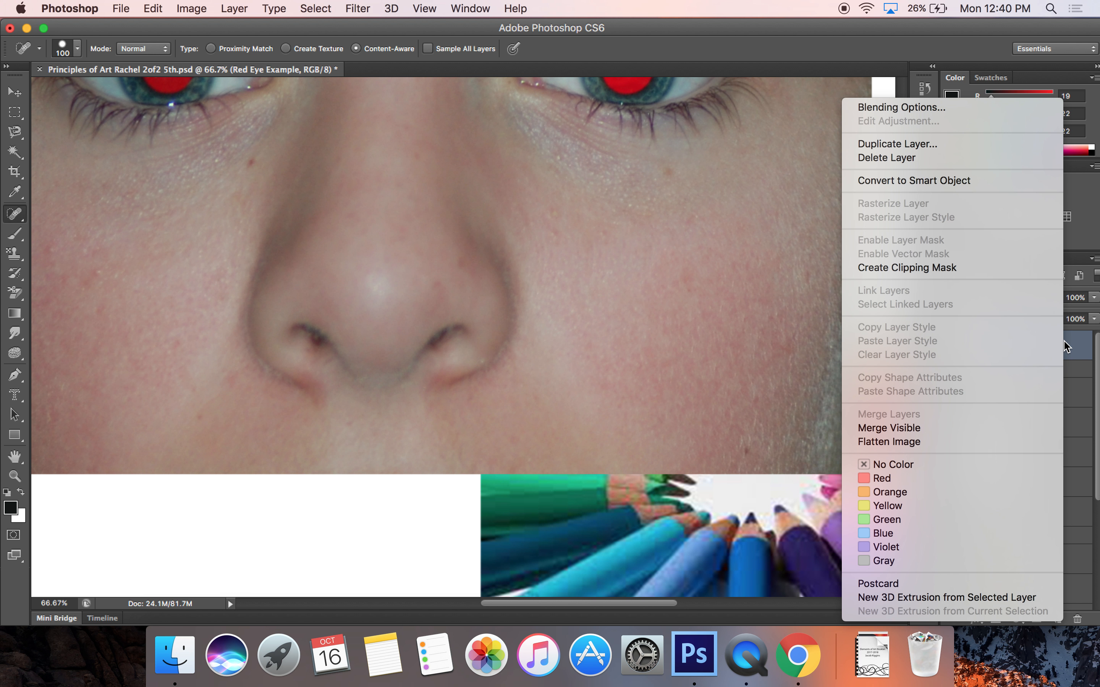
click(1079, 351)
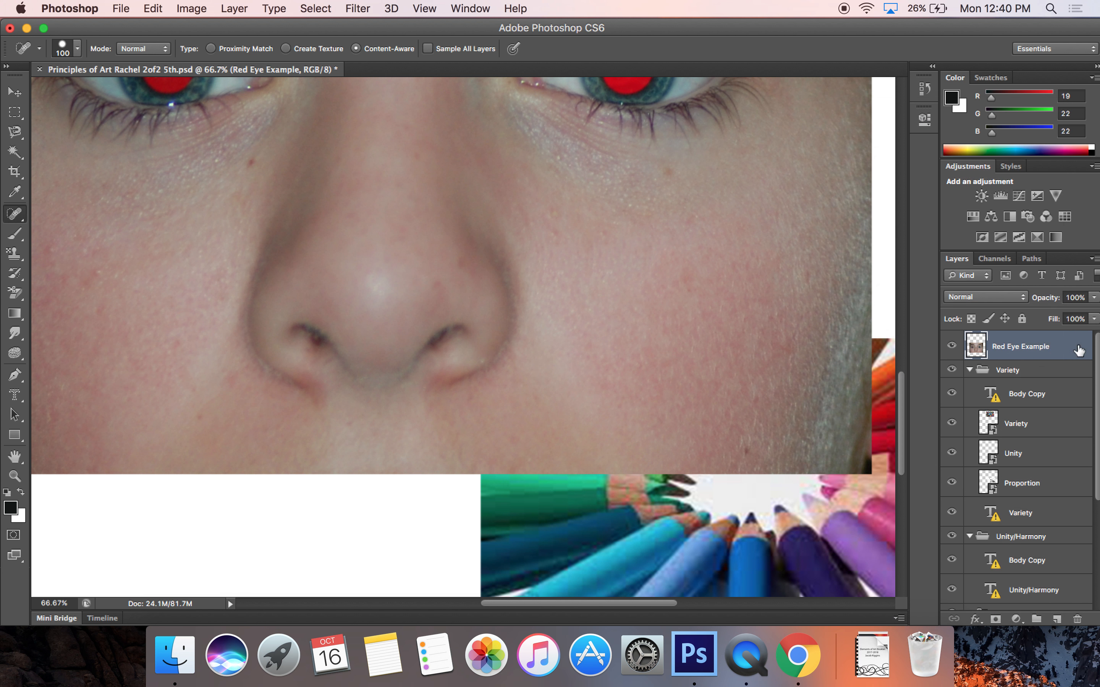
right_click(1065, 347)
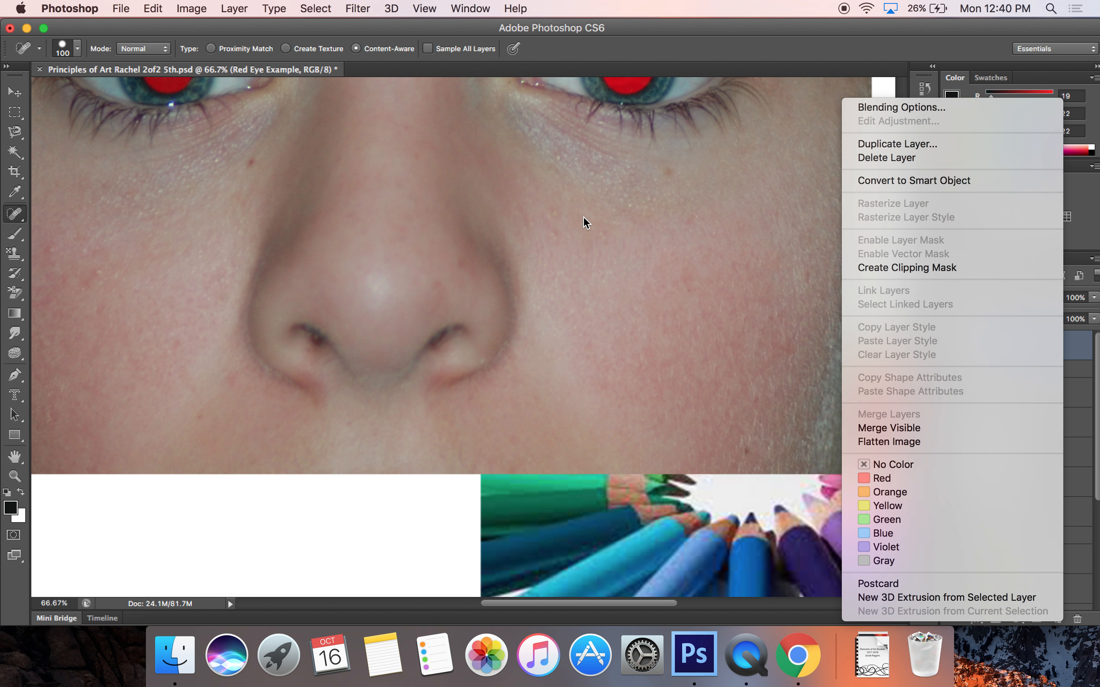
click(552, 229)
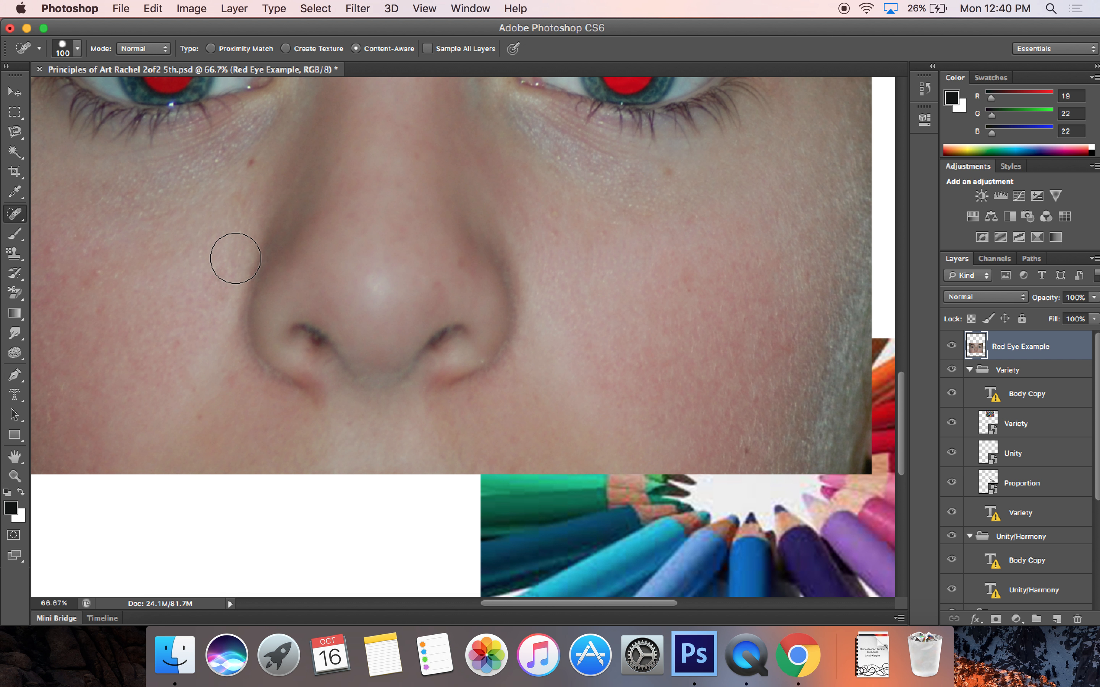
With the Healing Brush Tool, sample skin on the lower part of the opposite cheek and paint it over the redness below the eye
scroll(233, 253, up, 5)
scroll(234, 253, left, 3)
scroll(236, 258, up, 2)
scroll(235, 259, left, 3)
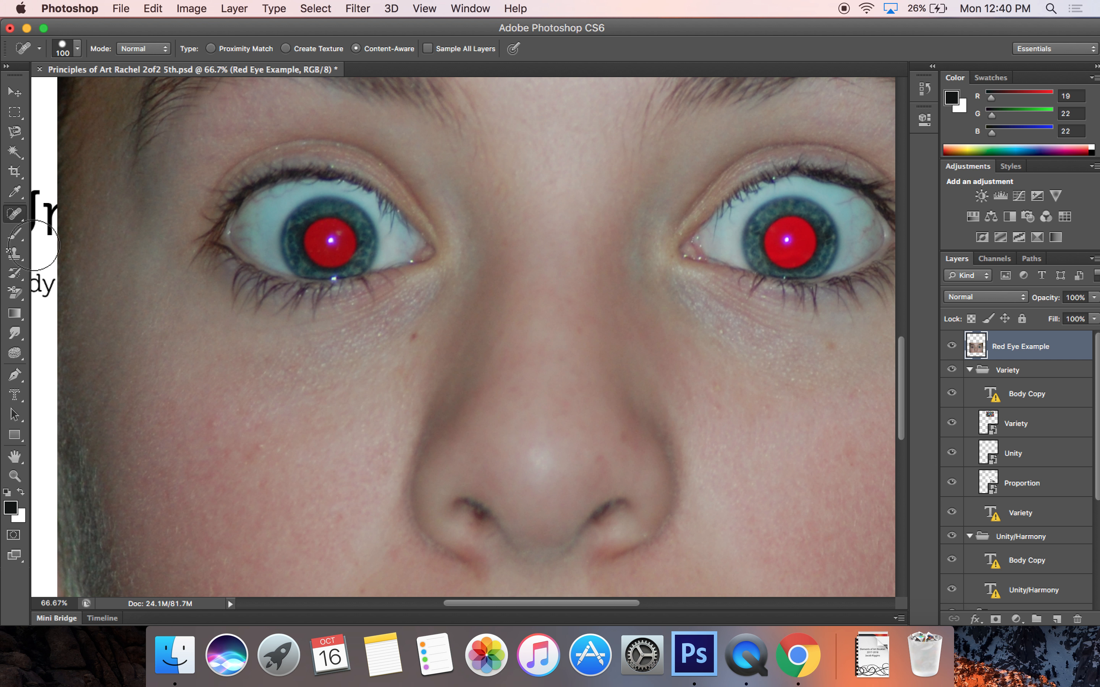
click(15, 214)
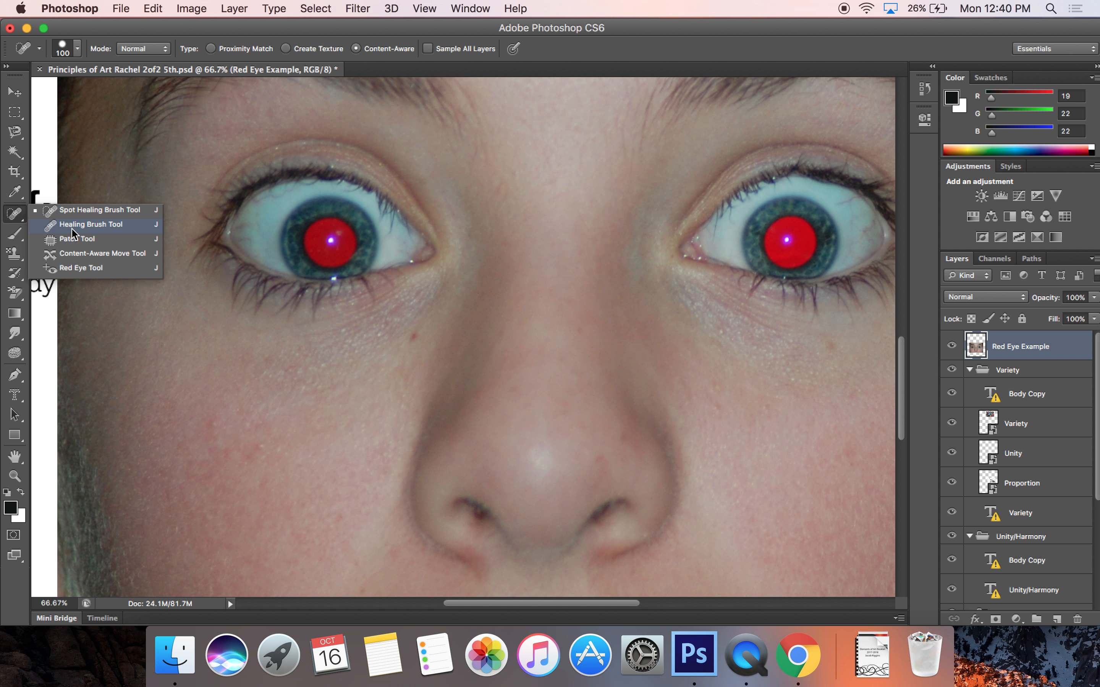
click(113, 224)
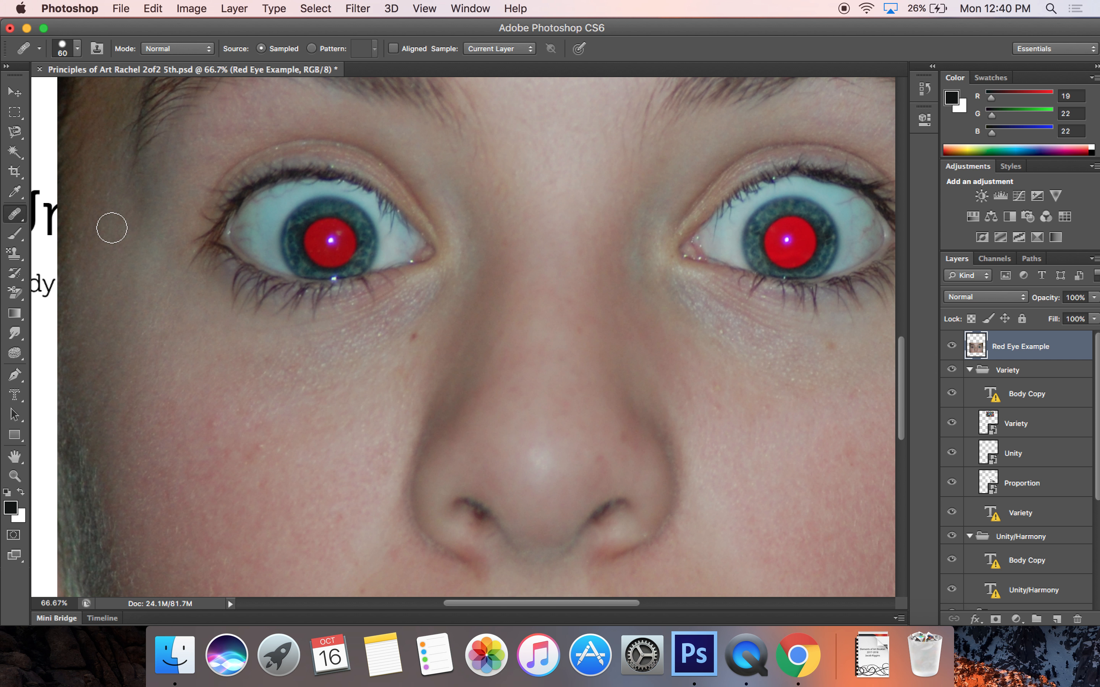
scroll(294, 393, down, 10)
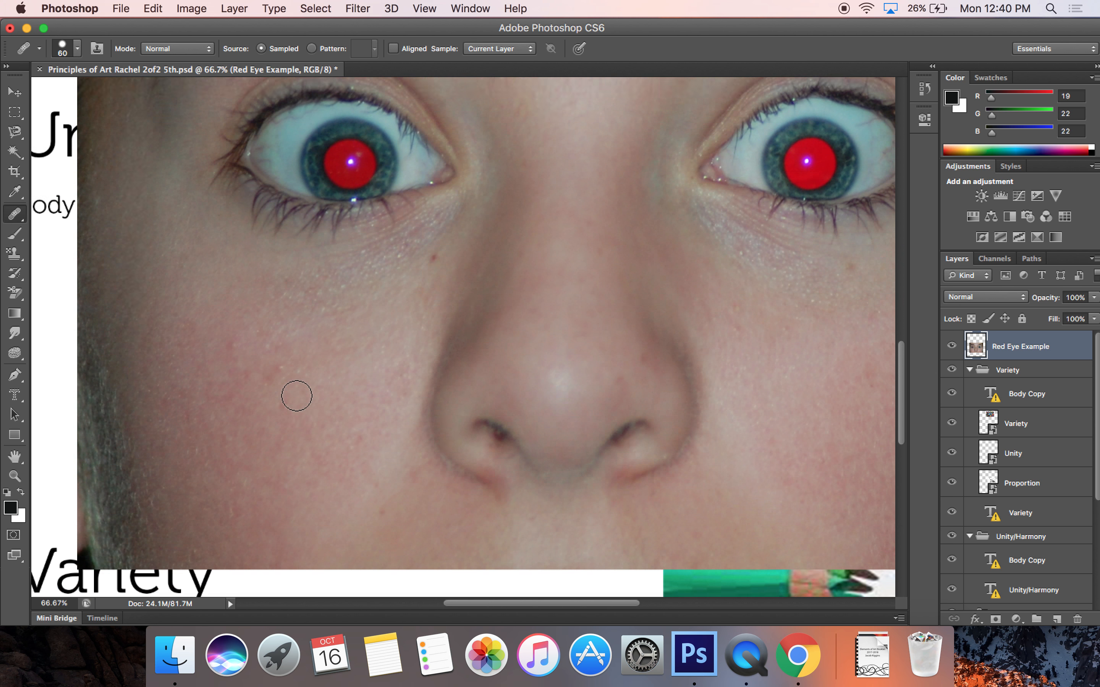
scroll(294, 393, up, 8)
click(286, 371)
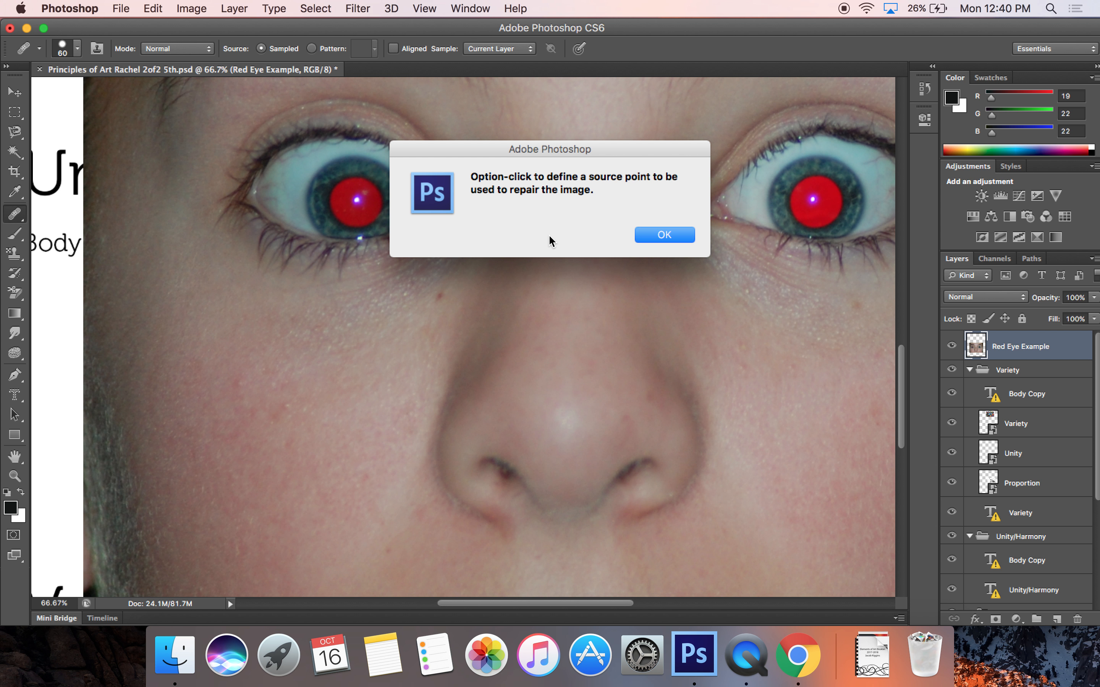
click(664, 234)
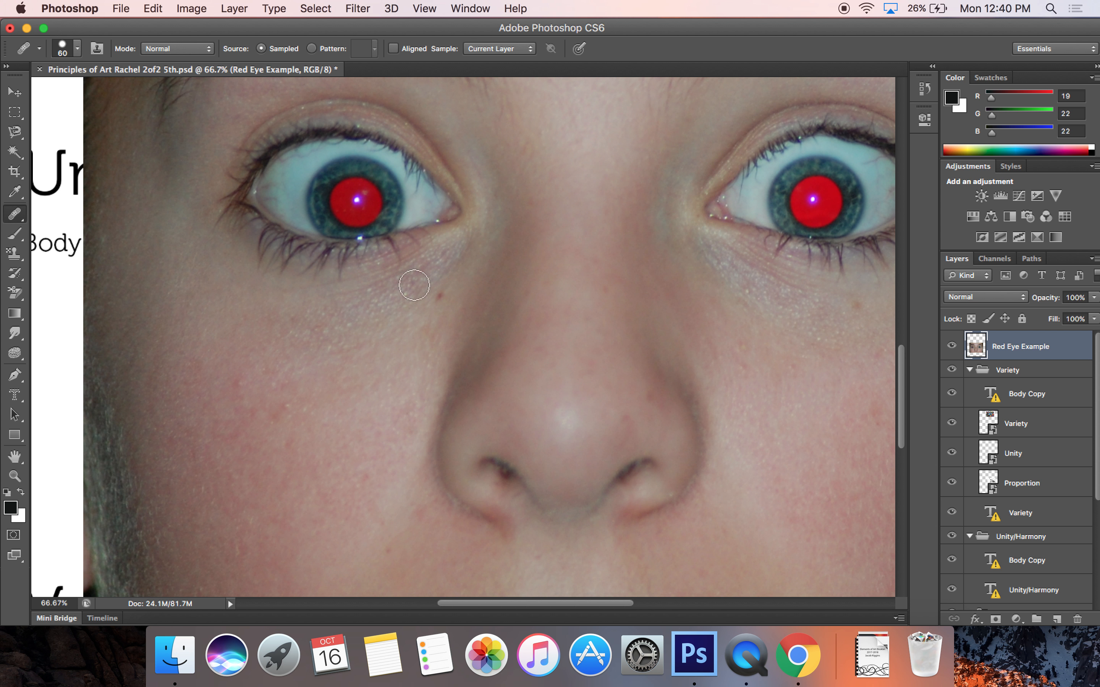
alt+click(215, 455)
mouse_move(223, 361)
mouse_down()
mouse_move(245, 382)
mouse_move(236, 369)
mouse_move(326, 343)
mouse_move(276, 369)
mouse_move(248, 362)
mouse_move(287, 377)
mouse_move(292, 411)
mouse_move(257, 397)
mouse_move(328, 376)
mouse_move(325, 396)
mouse_move(285, 423)
mouse_move(266, 413)
mouse_move(279, 391)
mouse_move(316, 369)
mouse_move(353, 389)
mouse_move(342, 382)
mouse_move(322, 405)
mouse_move(345, 406)
mouse_move(330, 423)
mouse_move(316, 406)
mouse_move(310, 414)
mouse_move(367, 354)
mouse_move(358, 399)
mouse_move(358, 363)
mouse_up()
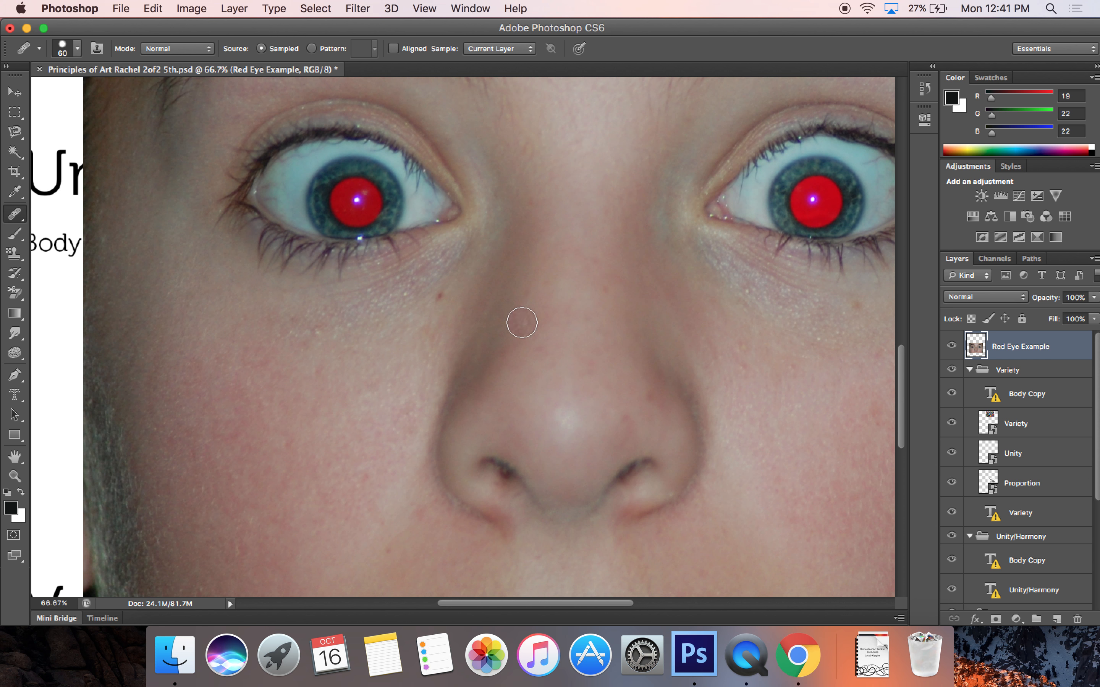
Sample clear skin between the eyebrows and paint it over the middle of the forehead with the Healing Brush
scroll(555, 263, up, 10)
scroll(555, 263, right, 3)
scroll(557, 265, up, 3)
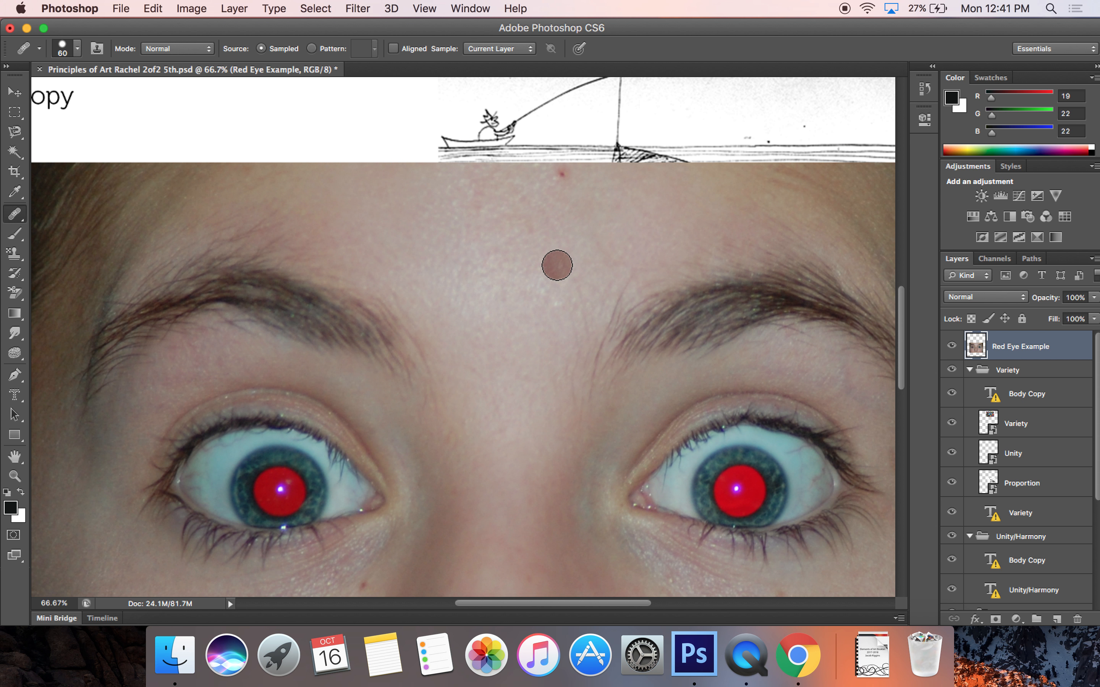
alt+click(451, 311)
mouse_move(454, 225)
mouse_down()
mouse_move(523, 225)
mouse_move(469, 220)
mouse_move(512, 227)
mouse_move(475, 223)
mouse_move(474, 258)
mouse_move(536, 244)
mouse_move(528, 230)
mouse_move(551, 254)
mouse_move(433, 258)
mouse_move(415, 241)
mouse_move(427, 226)
mouse_move(475, 237)
mouse_up()
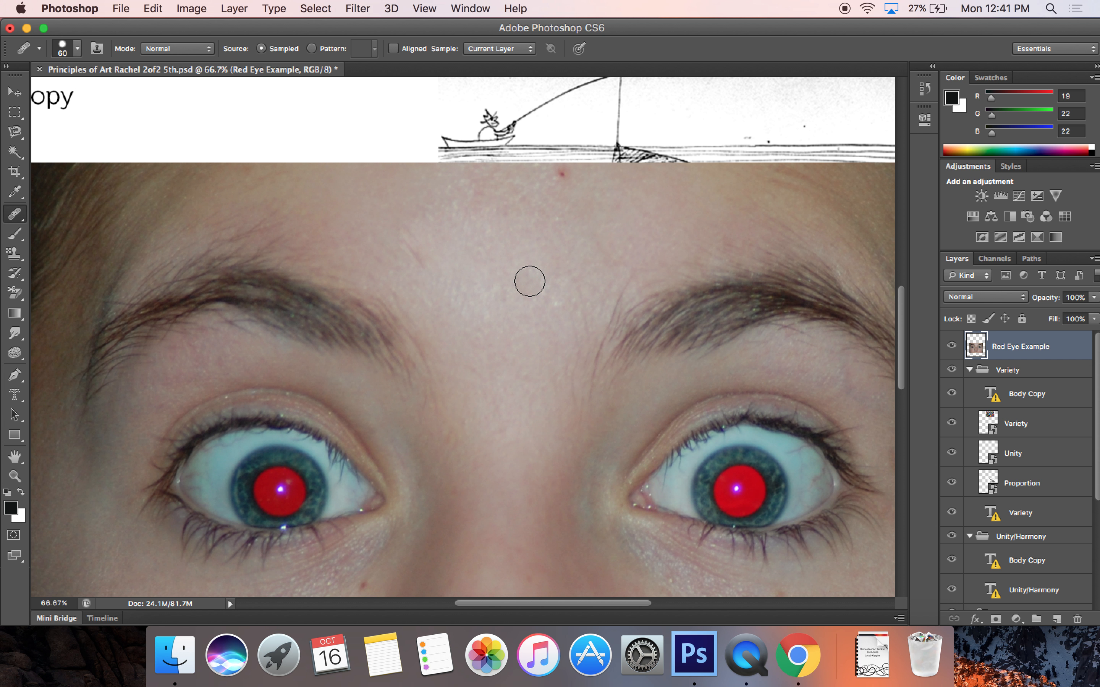
Try further Healing Brush strokes on the forehead above the eyebrow, and undo the last one
mouse_move(466, 248)
mouse_down()
mouse_move(392, 247)
mouse_move(408, 216)
mouse_move(385, 220)
mouse_move(405, 225)
mouse_move(404, 253)
mouse_move(375, 230)
mouse_move(450, 262)
mouse_move(513, 238)
mouse_up()
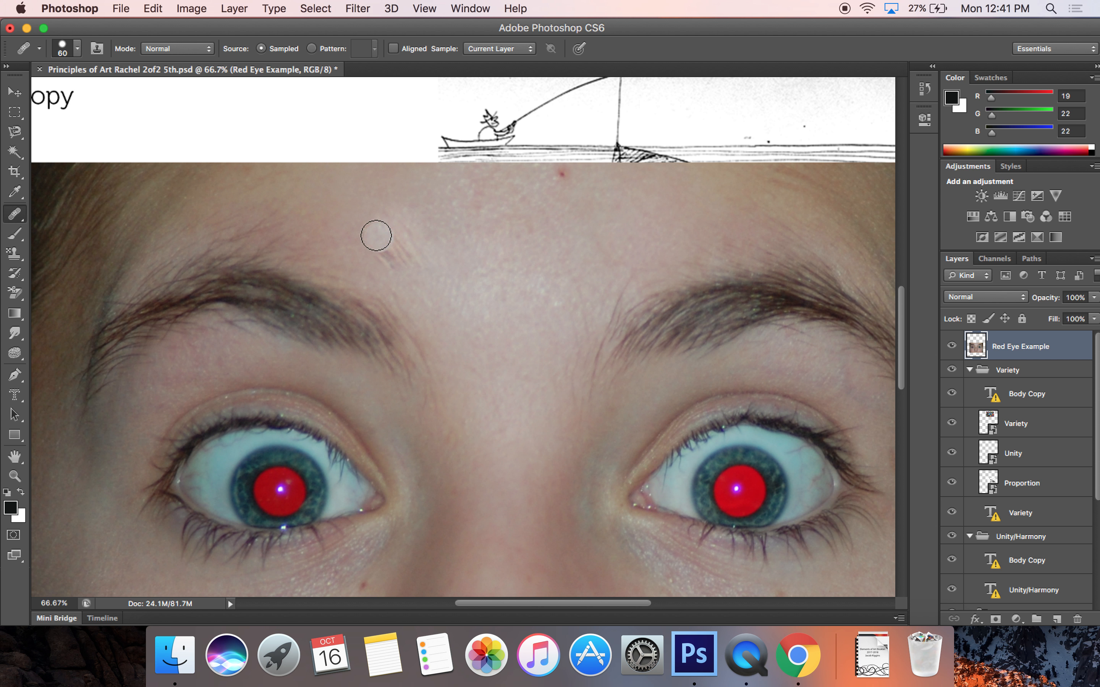
key(super+z)
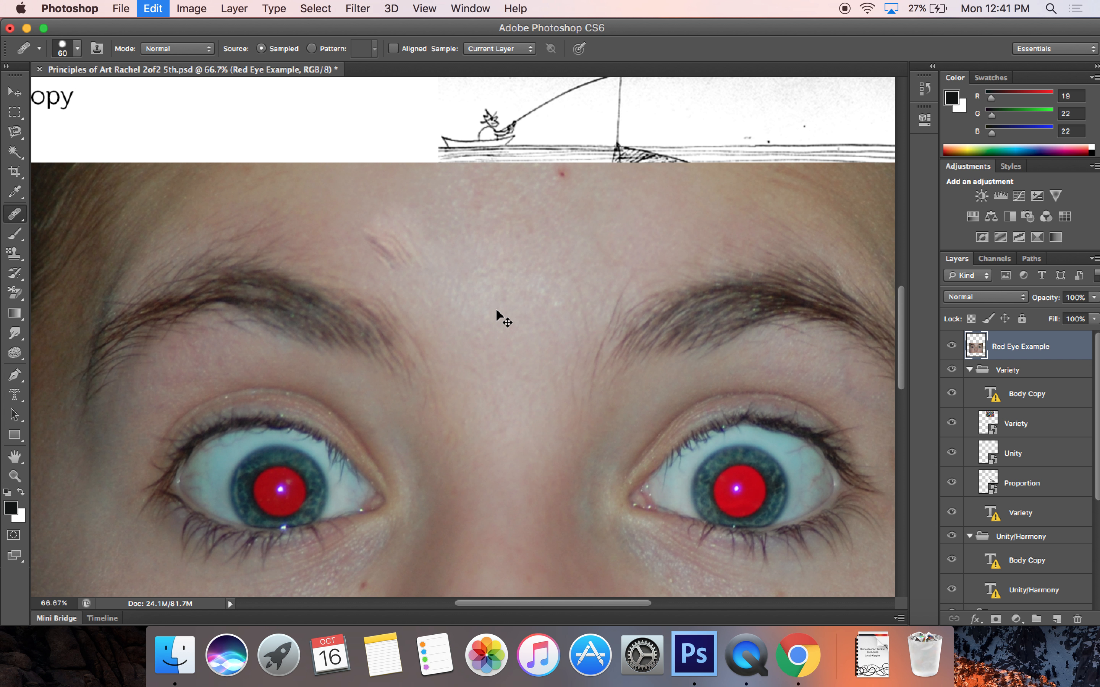
Set a new healing source on the lower forehead and heal the skin along the upper forehead
click(17, 217)
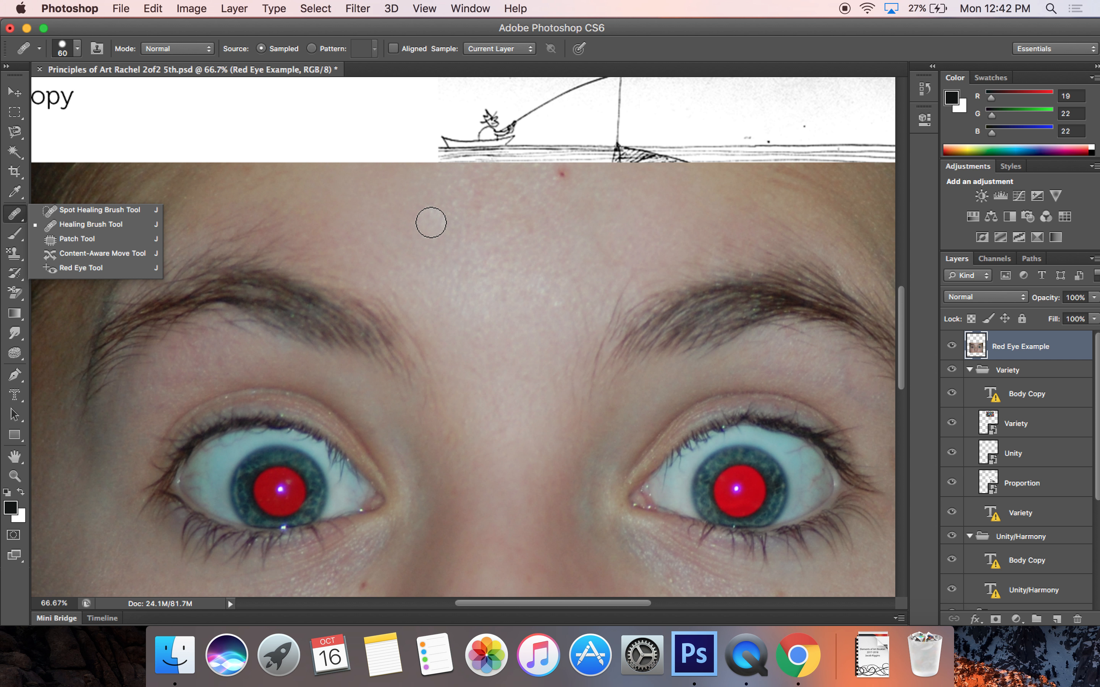
alt+click(441, 282)
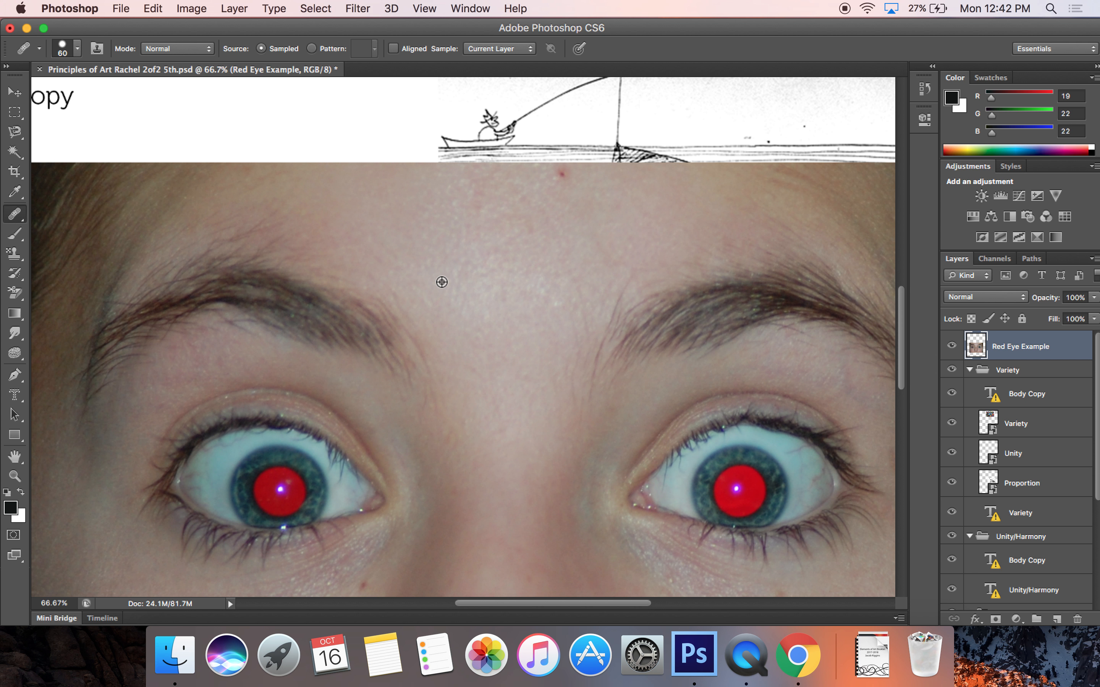
drag(435, 191, 504, 196)
With the Patch Tool, outline the forehead skin above the inner end of one eyebrow and patch it from the middle of the forehead
click(13, 217)
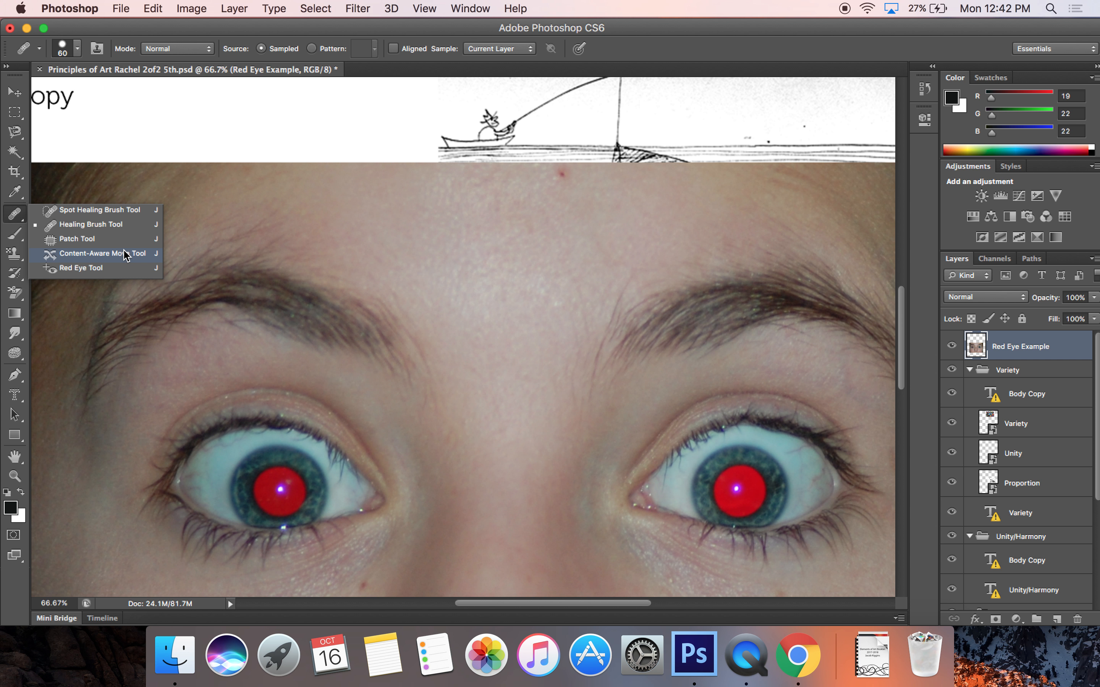
click(125, 253)
key(super+minus)
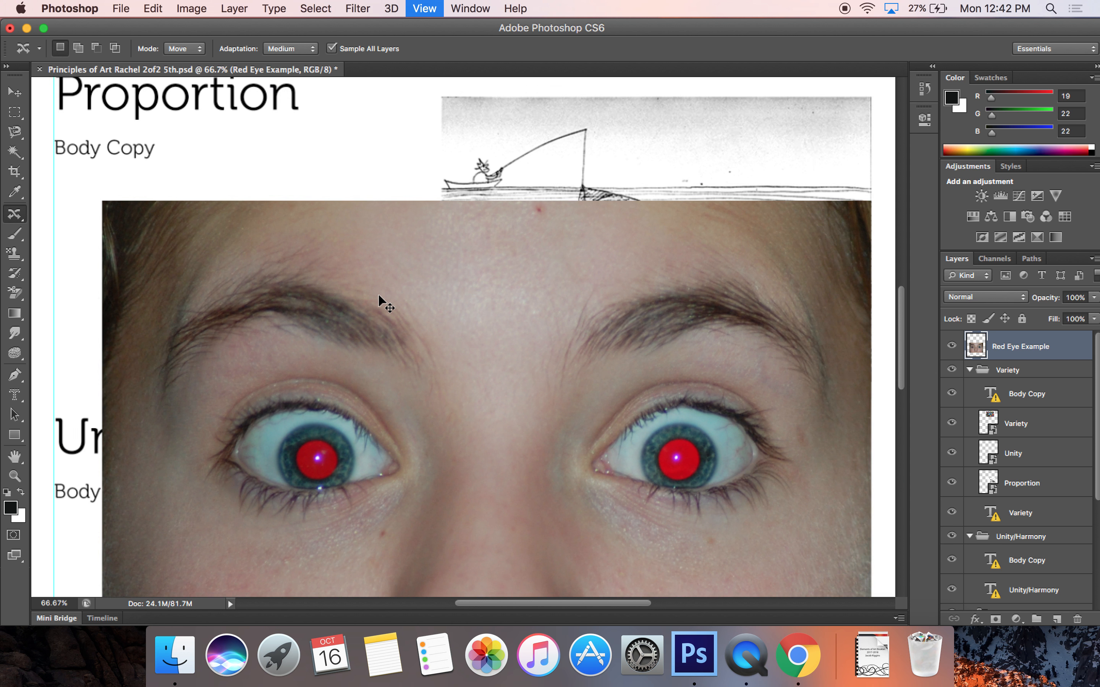
click(22, 217)
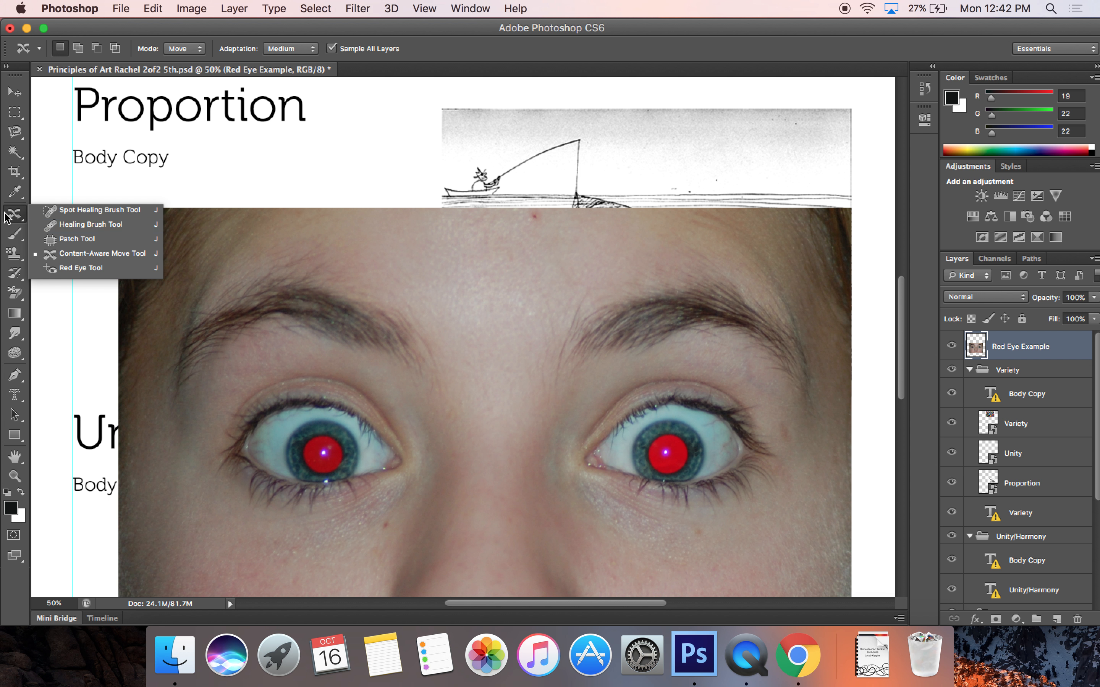
click(68, 239)
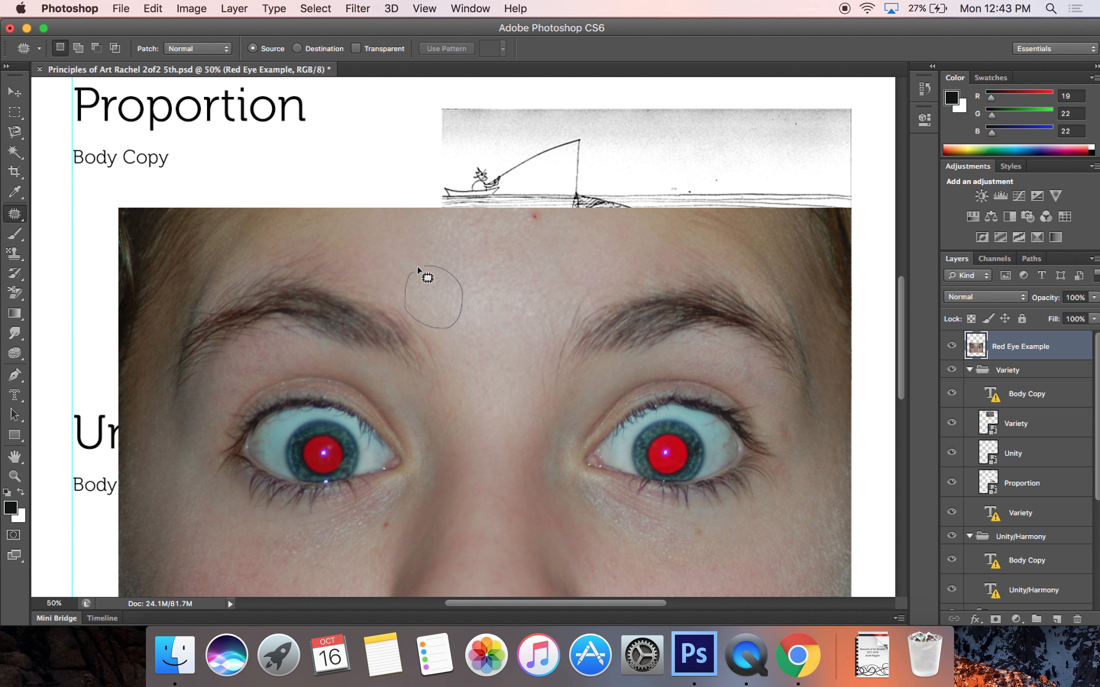
drag(409, 276, 409, 277)
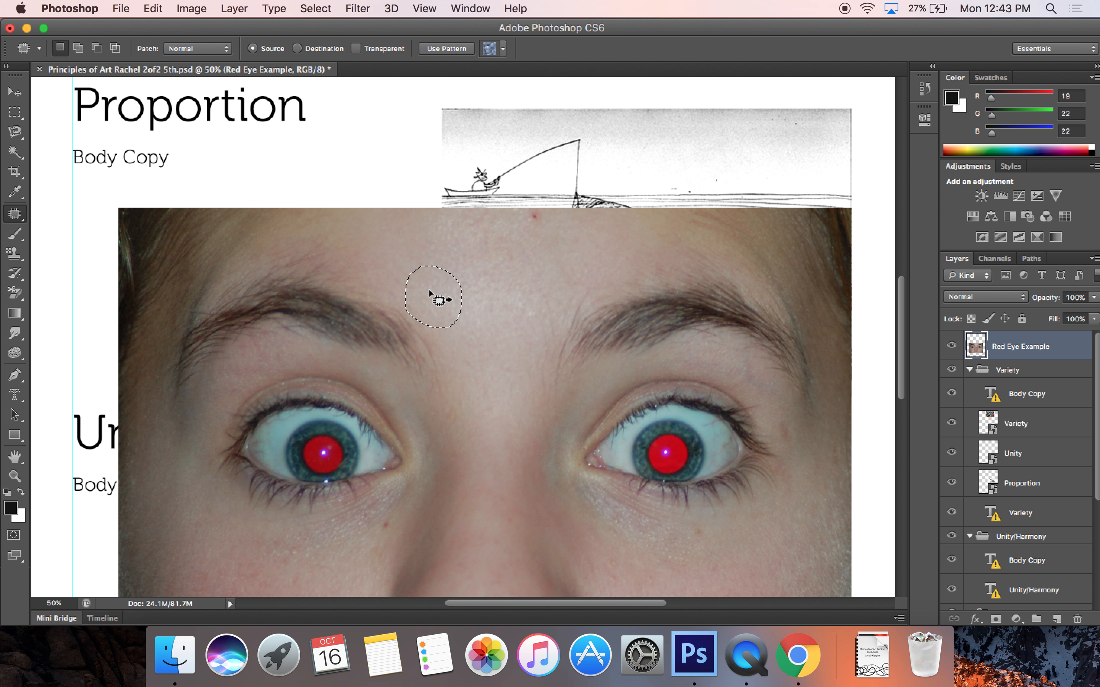
drag(440, 300, 523, 284)
Outline the inner half of the opposite eyebrow and the surrounding skin with the Patch Tool
click(15, 217)
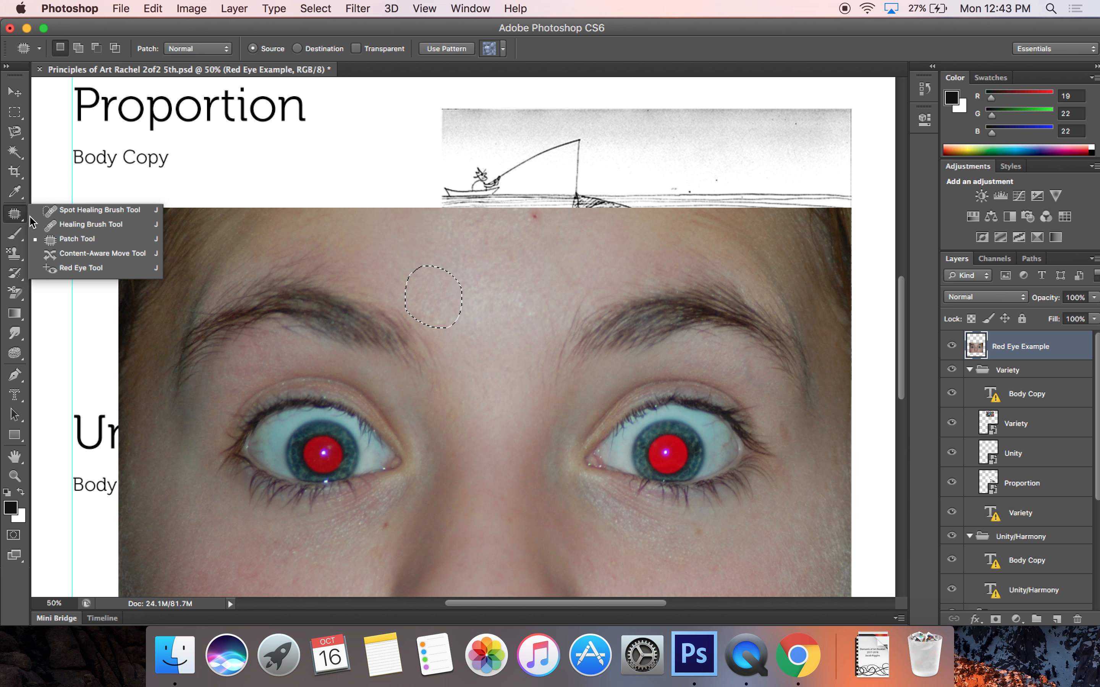
click(65, 224)
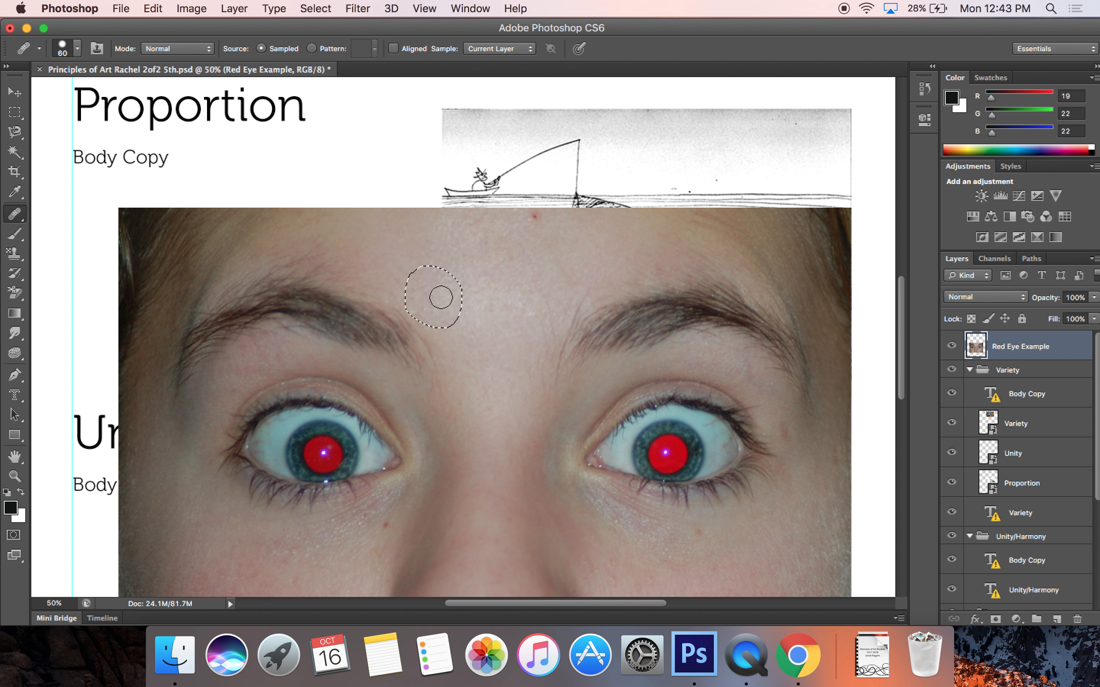
click(14, 215)
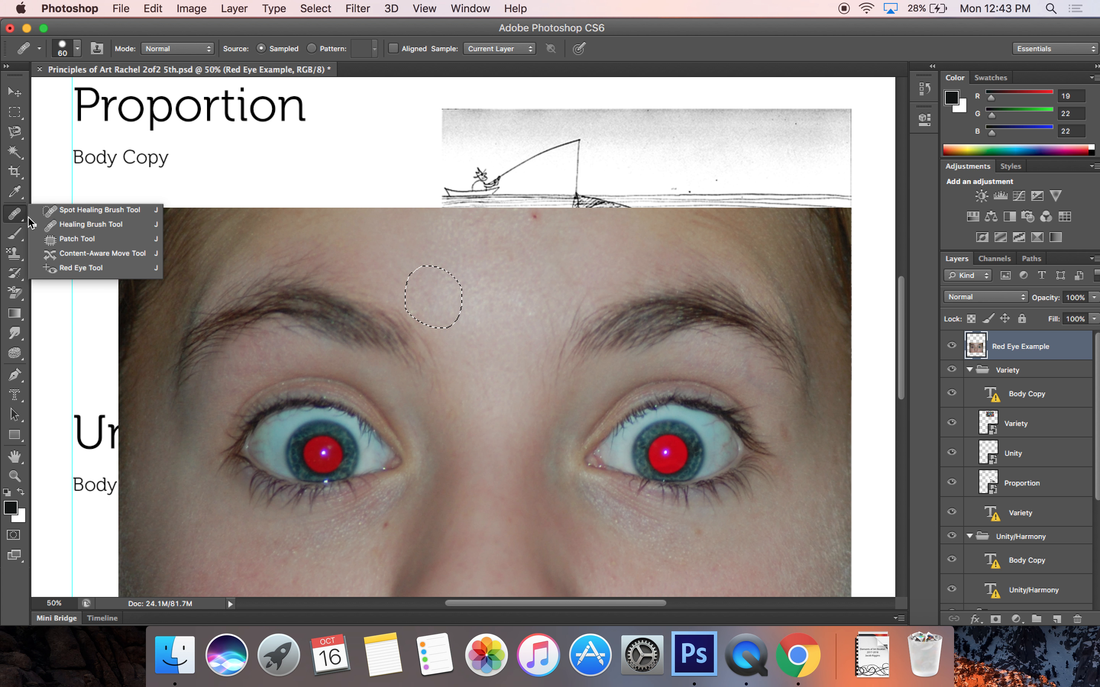
click(73, 245)
mouse_move(611, 273)
mouse_down()
mouse_move(566, 346)
mouse_move(610, 368)
mouse_move(686, 363)
mouse_move(694, 265)
mouse_up()
drag(612, 272, 601, 282)
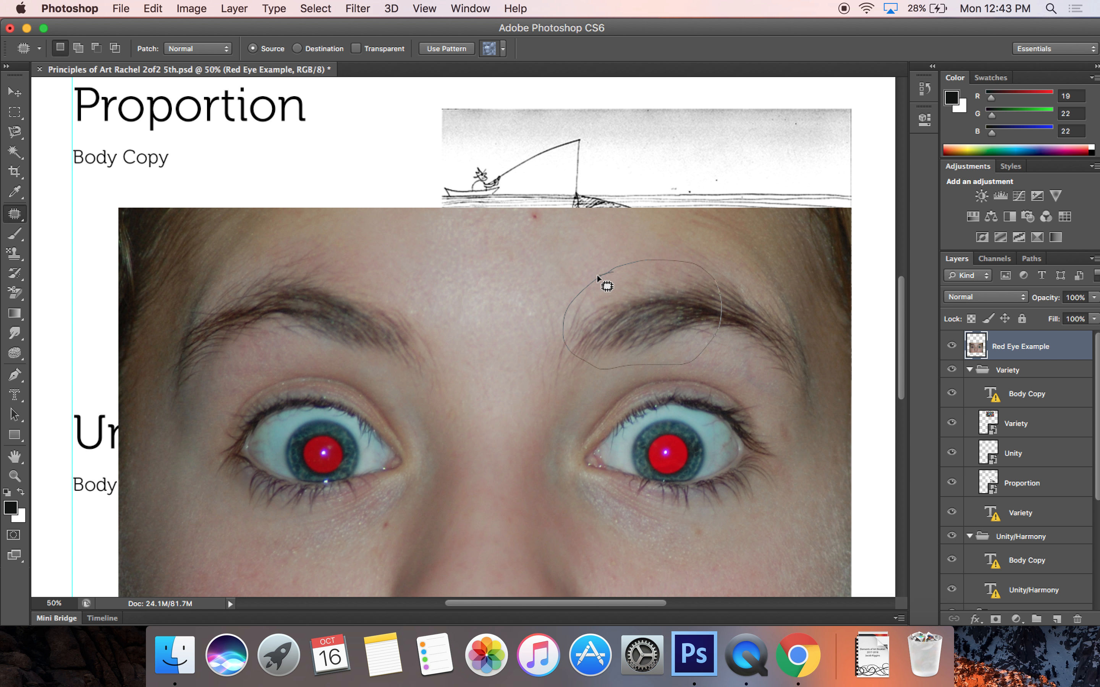
Try to remove the outlined part of the eyebrow with the content-aware Spot Healing Brush, and deselect it
click(15, 215)
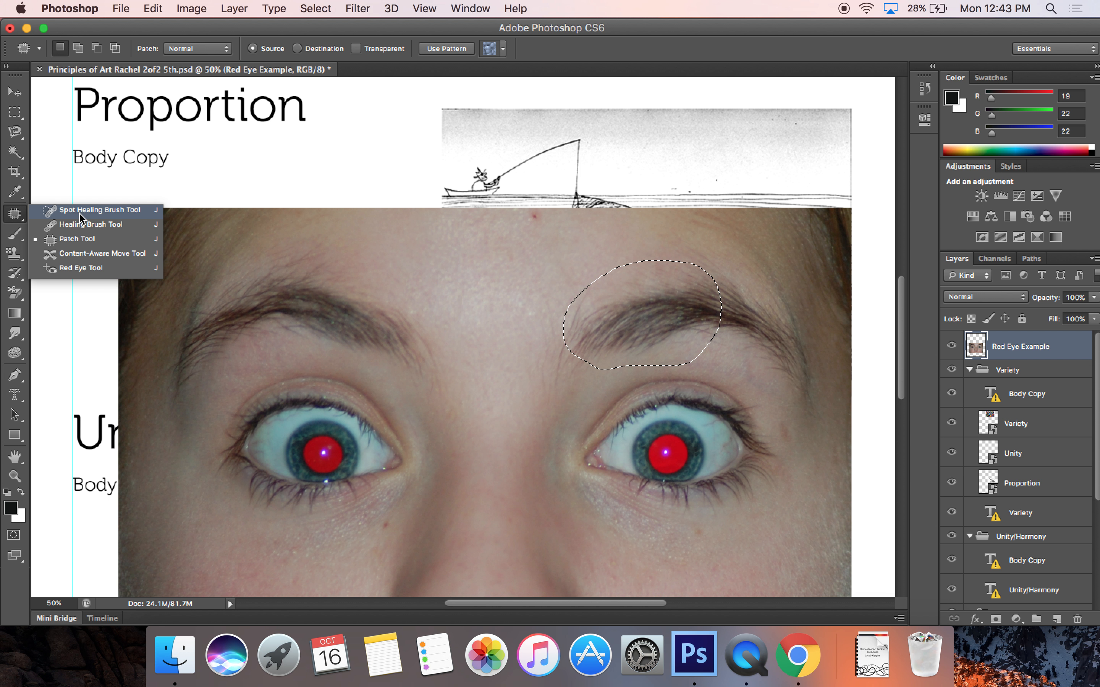
click(100, 209)
mouse_move(562, 318)
mouse_down()
mouse_move(566, 336)
mouse_move(610, 279)
mouse_move(586, 360)
mouse_move(658, 264)
mouse_move(600, 302)
mouse_move(713, 271)
mouse_move(613, 383)
mouse_move(692, 354)
mouse_move(664, 317)
mouse_move(606, 361)
mouse_move(693, 271)
mouse_move(694, 300)
mouse_move(732, 370)
mouse_up()
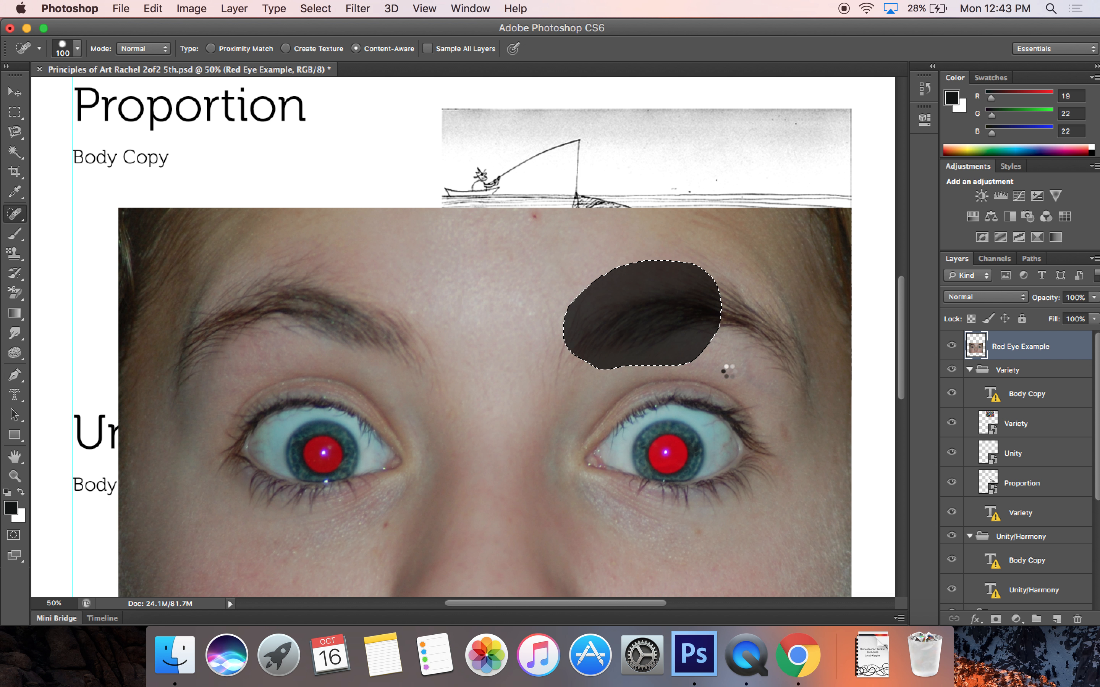
key(super+d)
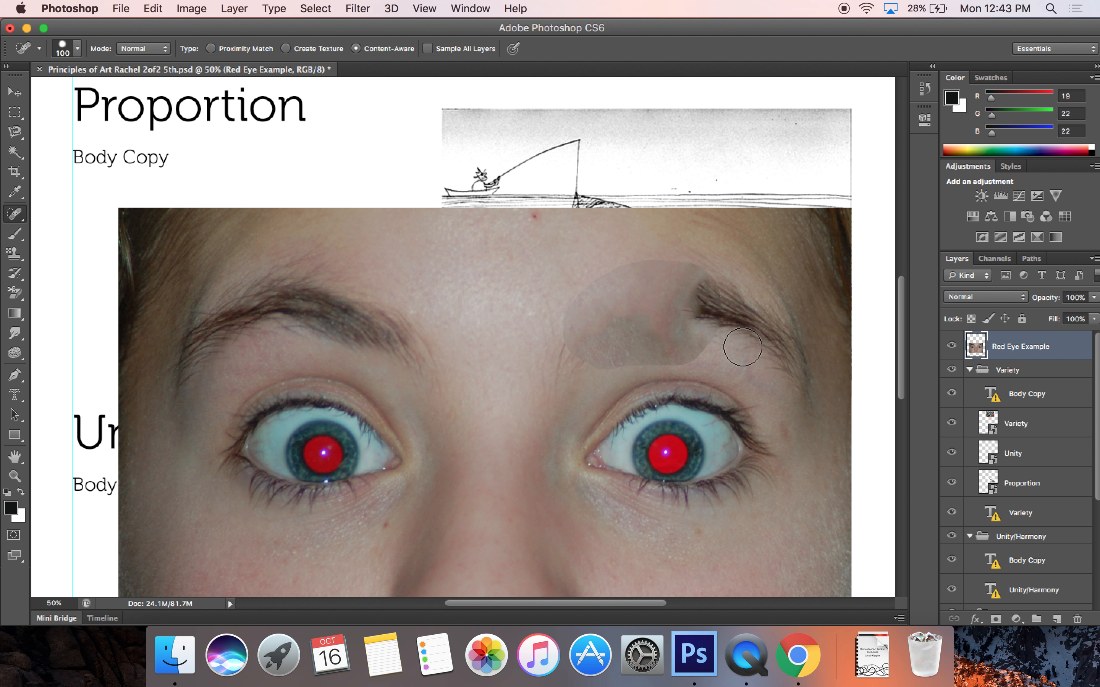
Undo the eyebrow removal and clear the selection
key(super+z)
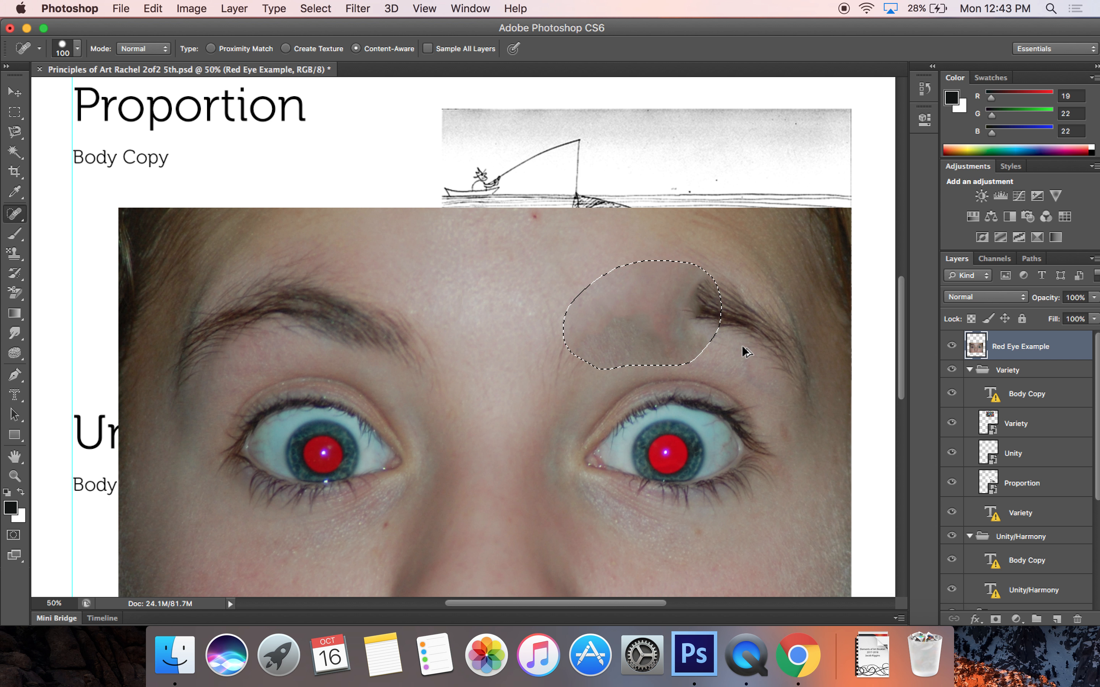
key(alt+super+z)
key(super+d)
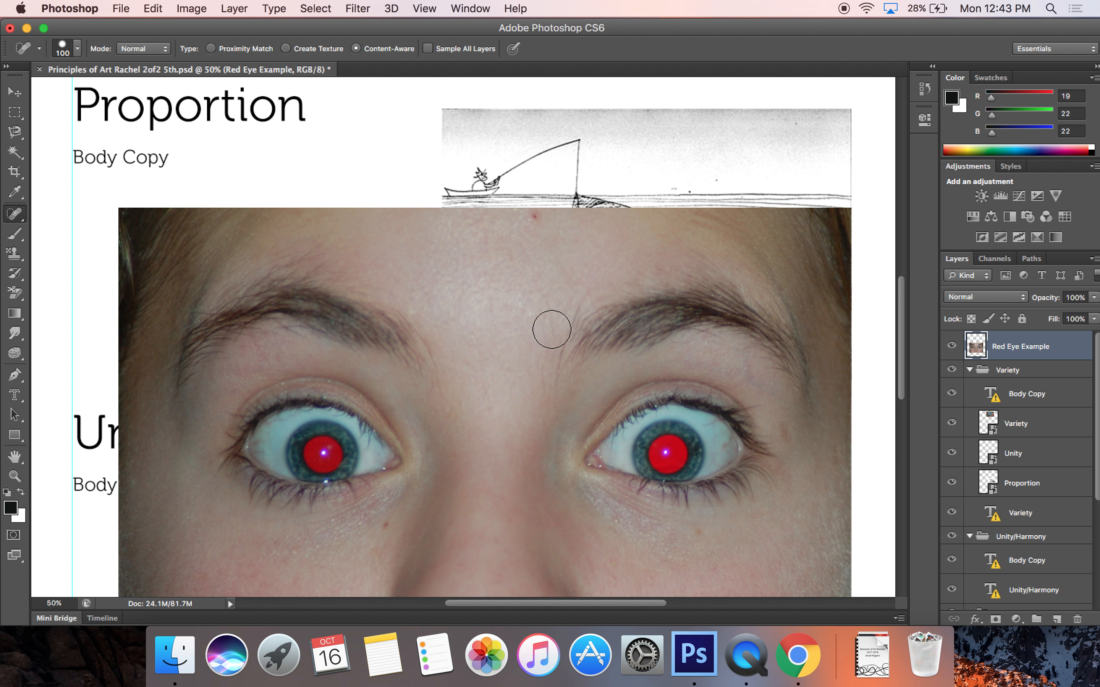
Select the Variety layer that holds the painted mural of a woman's face and rasterize it
click(15, 214)
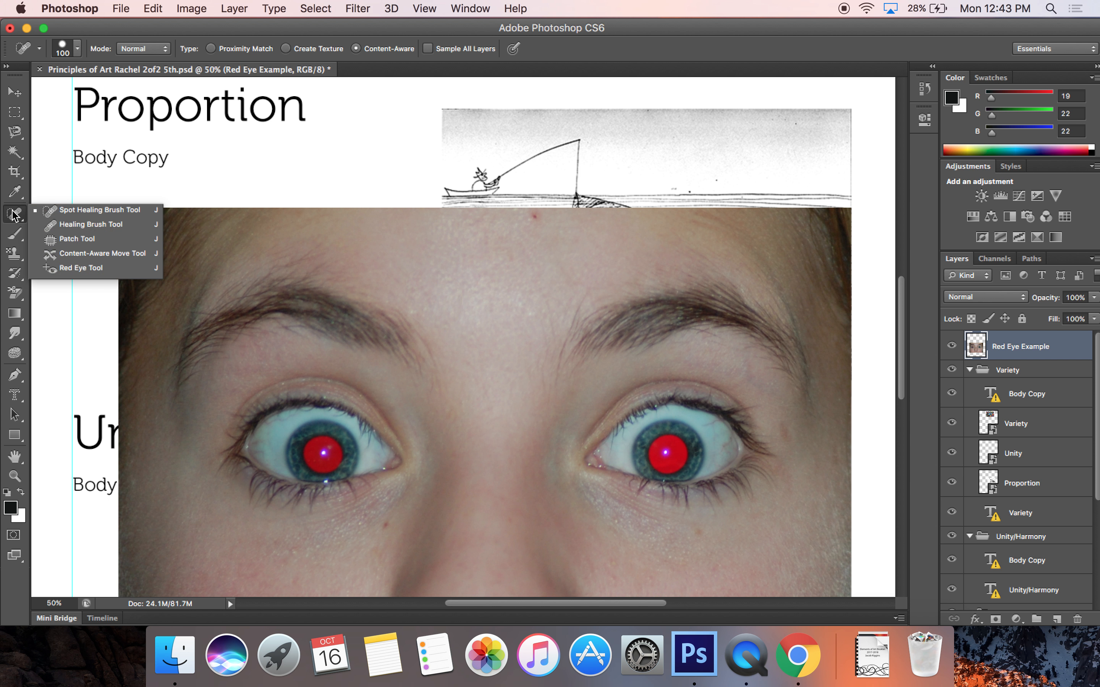
click(83, 255)
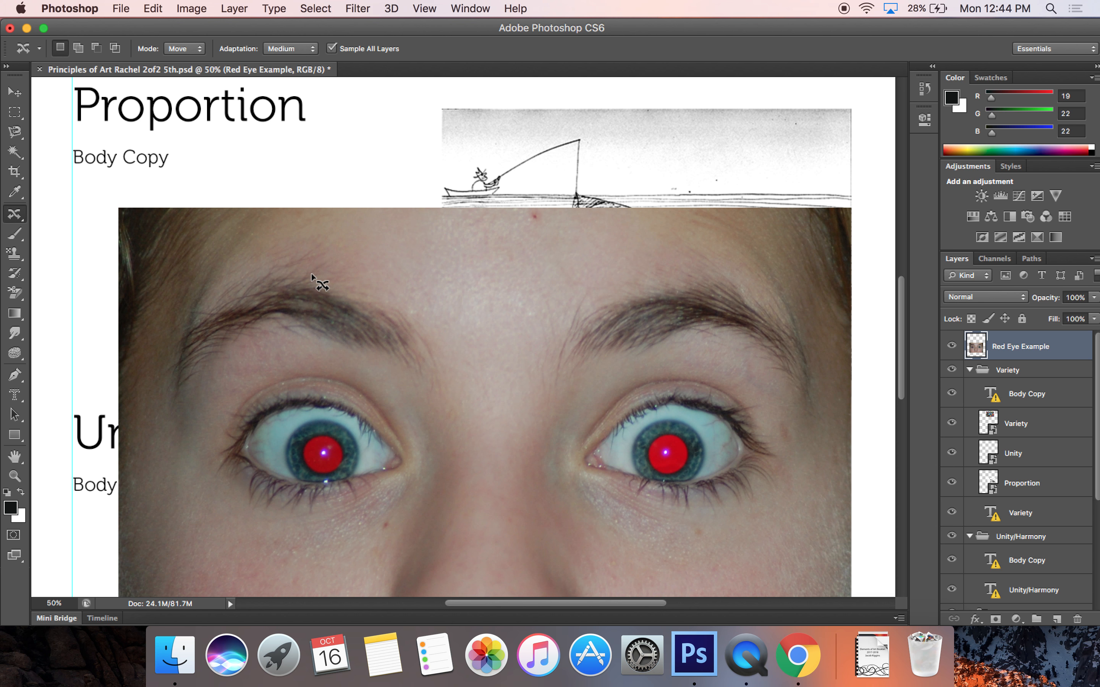
key(super+minus)
scroll(311, 272, left, 3)
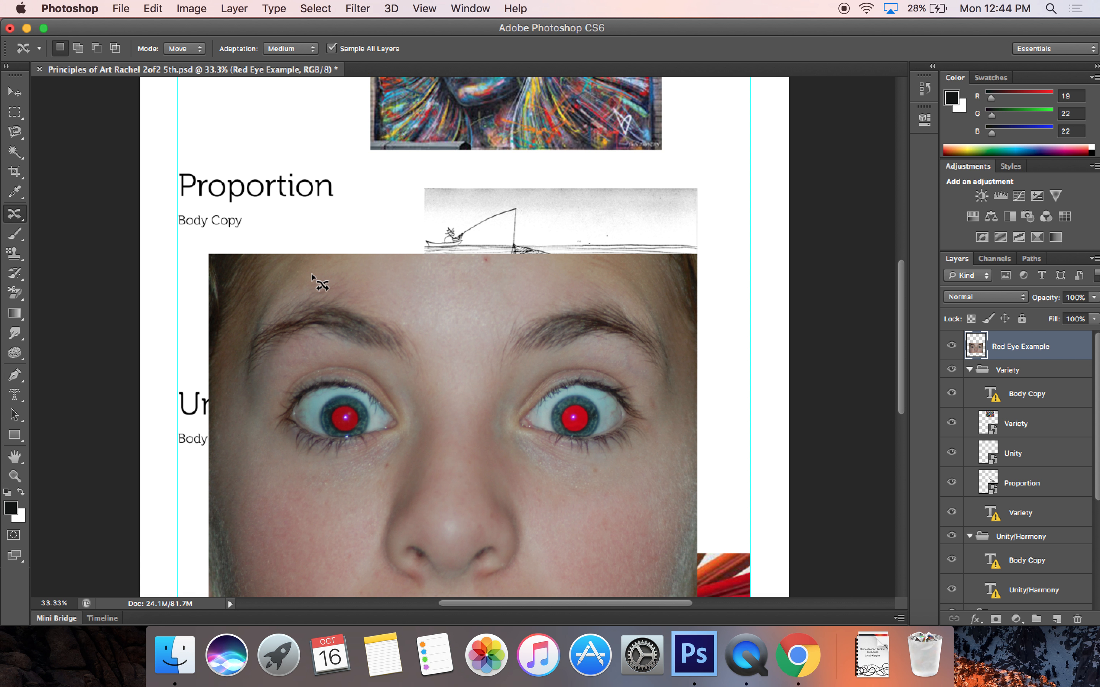
scroll(311, 272, up, 5)
scroll(311, 272, left, 2)
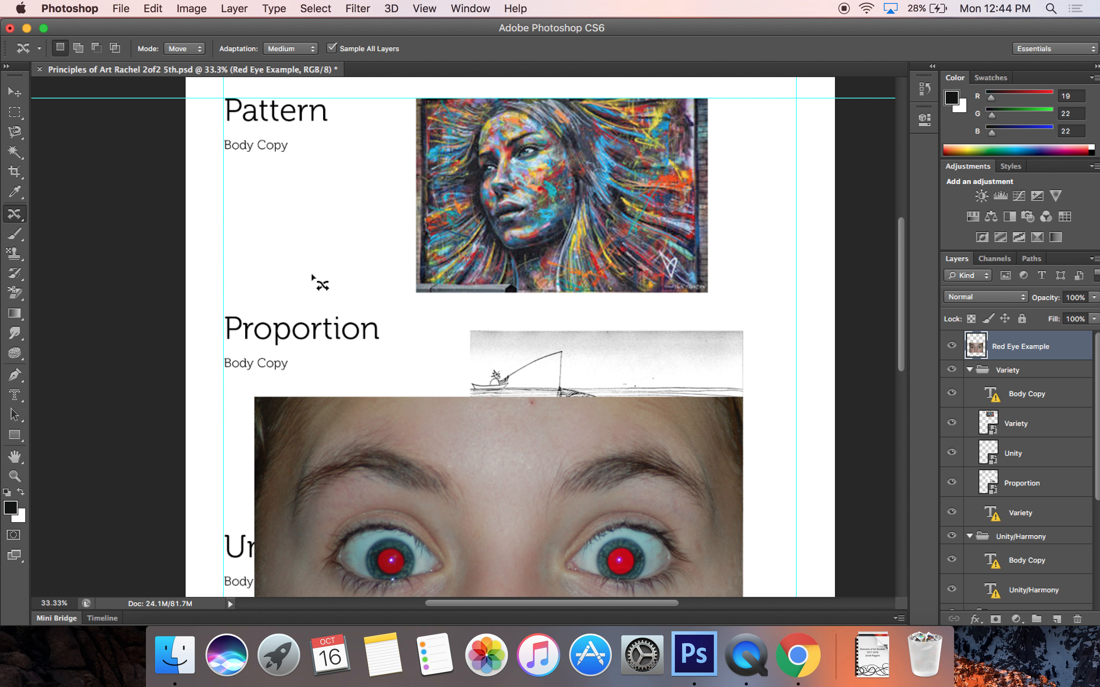
key(super+plus)
scroll(586, 179, up, 5)
scroll(587, 180, right, 3)
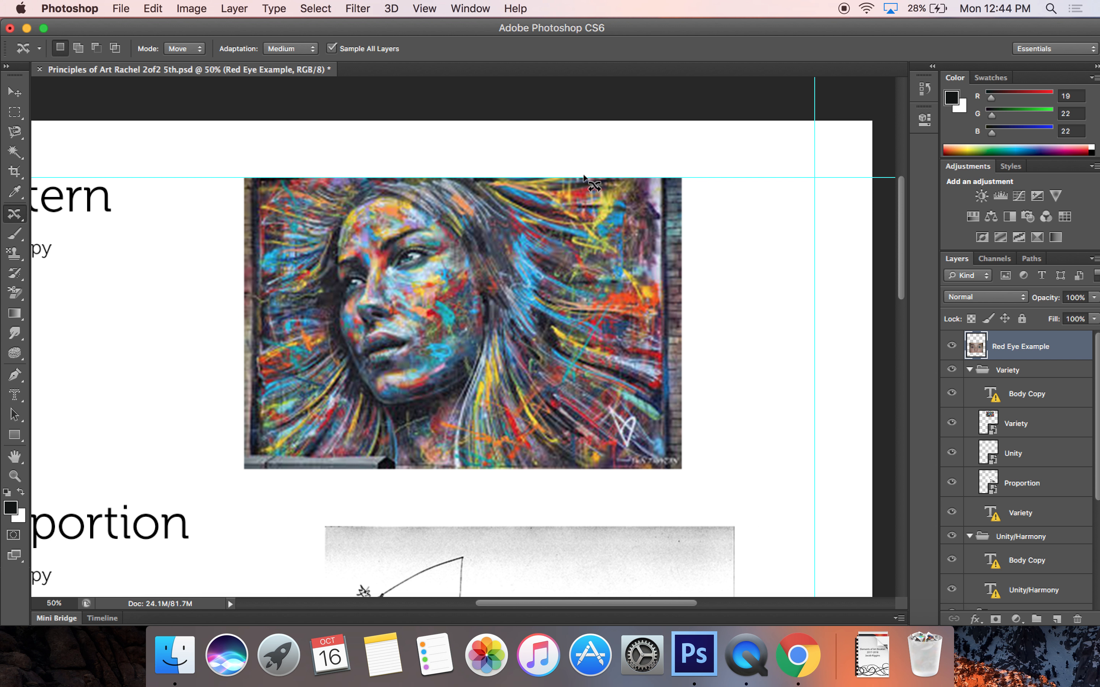
key(v)
super+click(618, 272)
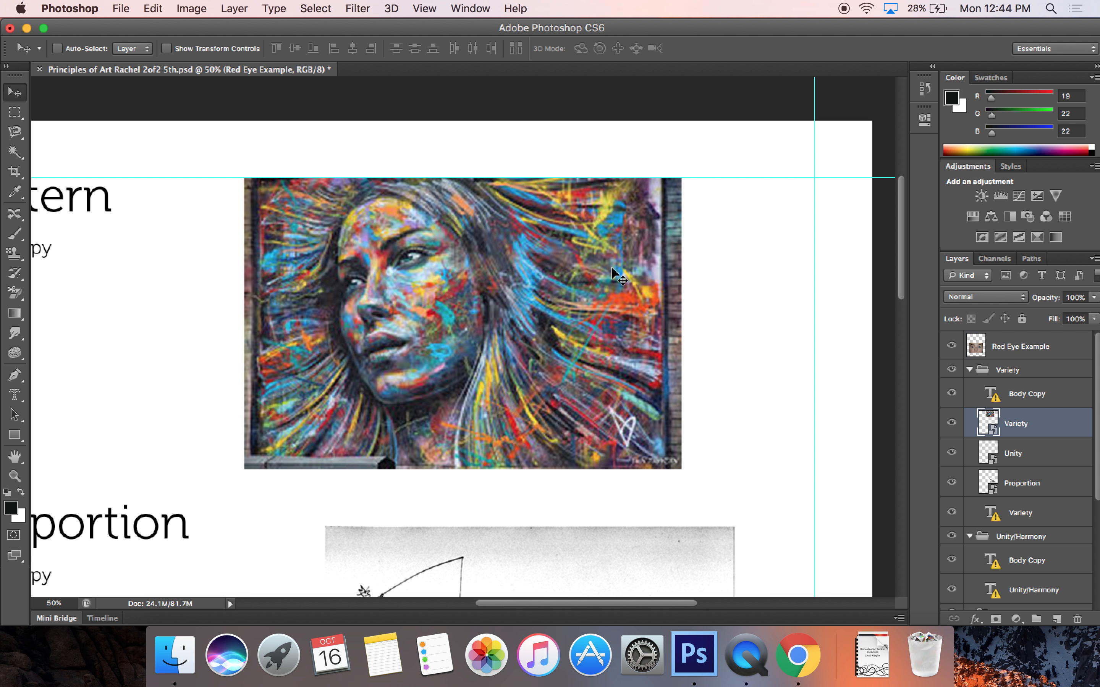
right_click(1064, 423)
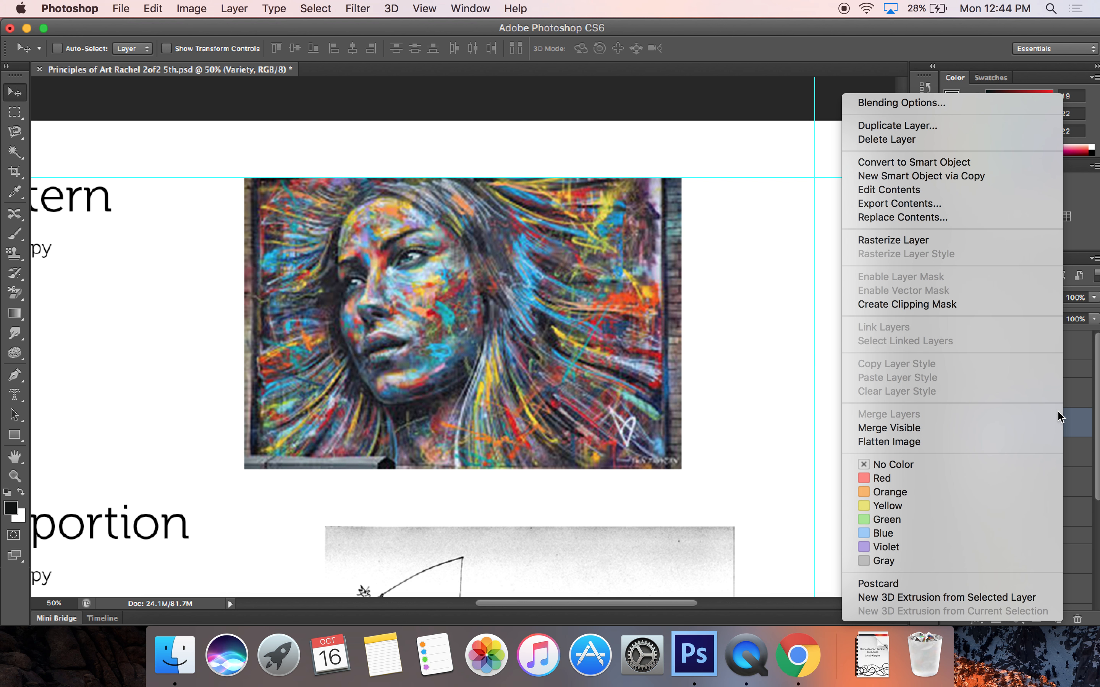
click(942, 239)
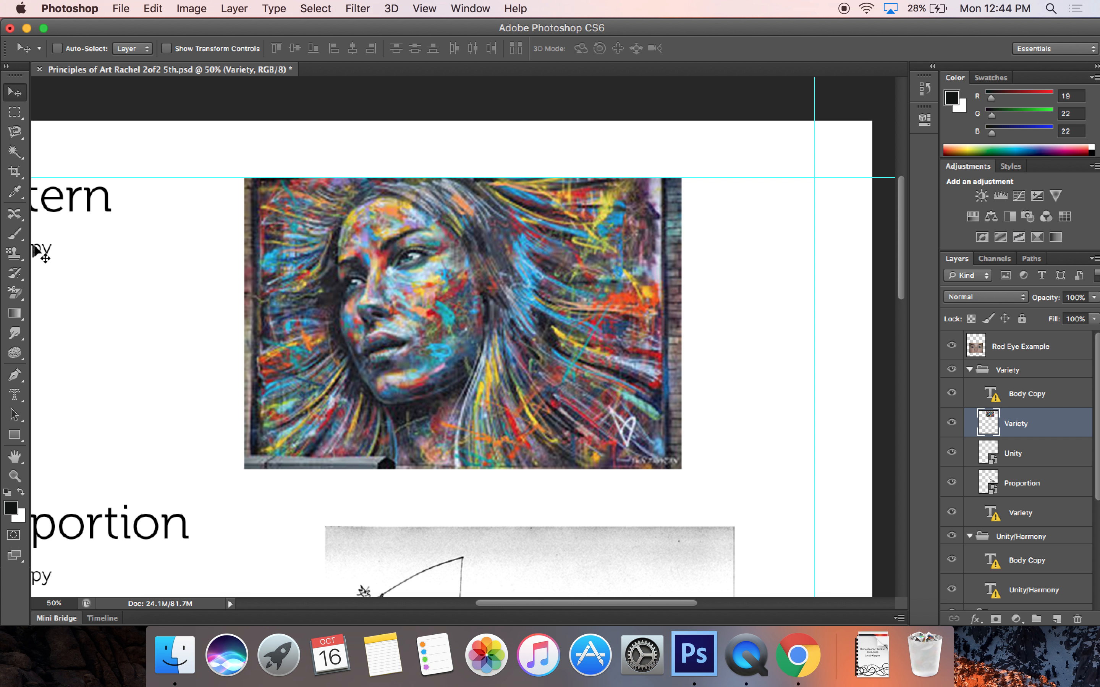
With the Content-Aware Move Tool, outline the mural's flowing hair beside the face and move it outward past the image's right edge
click(17, 256)
click(16, 256)
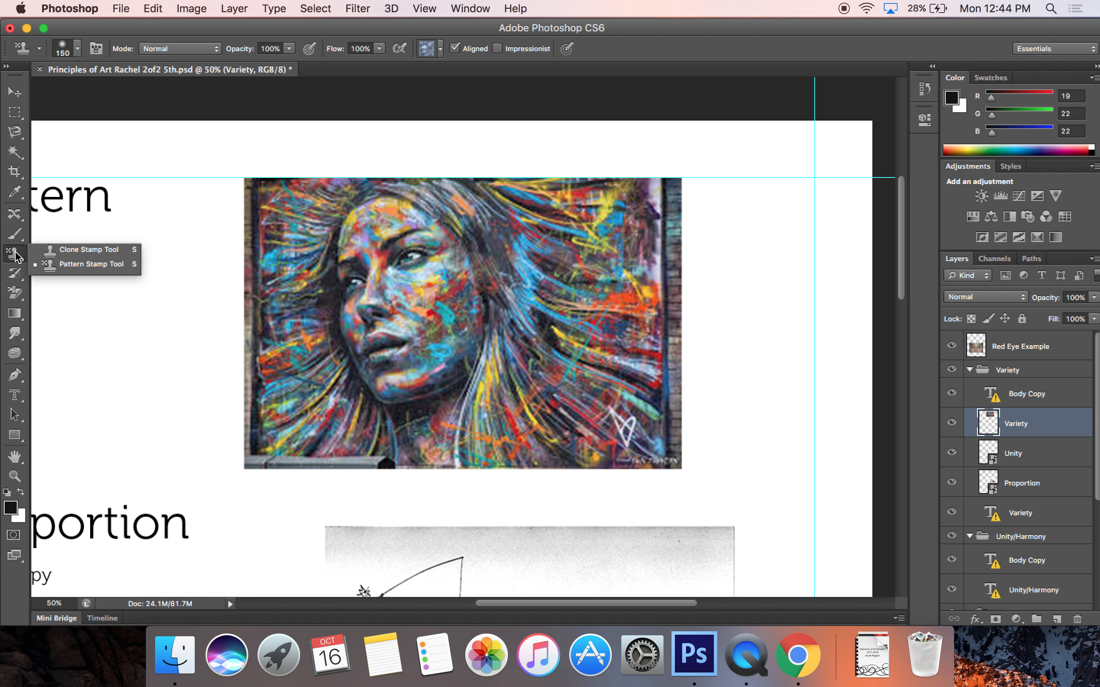
click(21, 217)
click(81, 255)
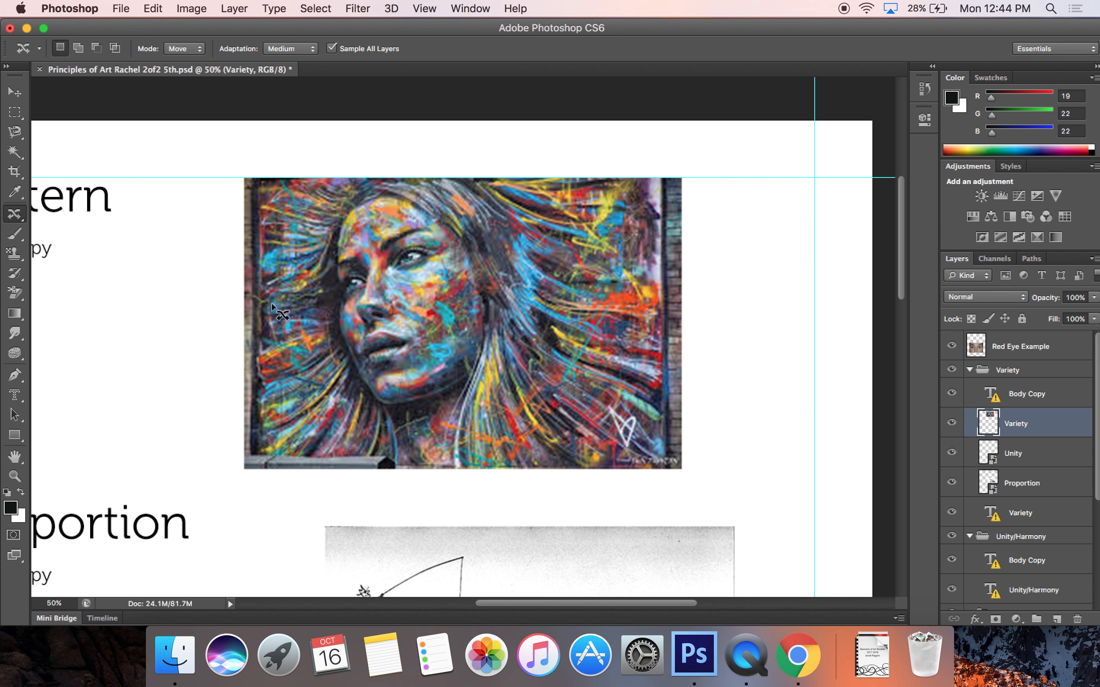
mouse_move(574, 189)
mouse_down()
mouse_move(543, 199)
mouse_move(524, 338)
mouse_move(547, 431)
mouse_move(592, 455)
mouse_move(634, 443)
mouse_move(655, 408)
mouse_move(647, 242)
mouse_move(608, 180)
mouse_move(571, 189)
mouse_up()
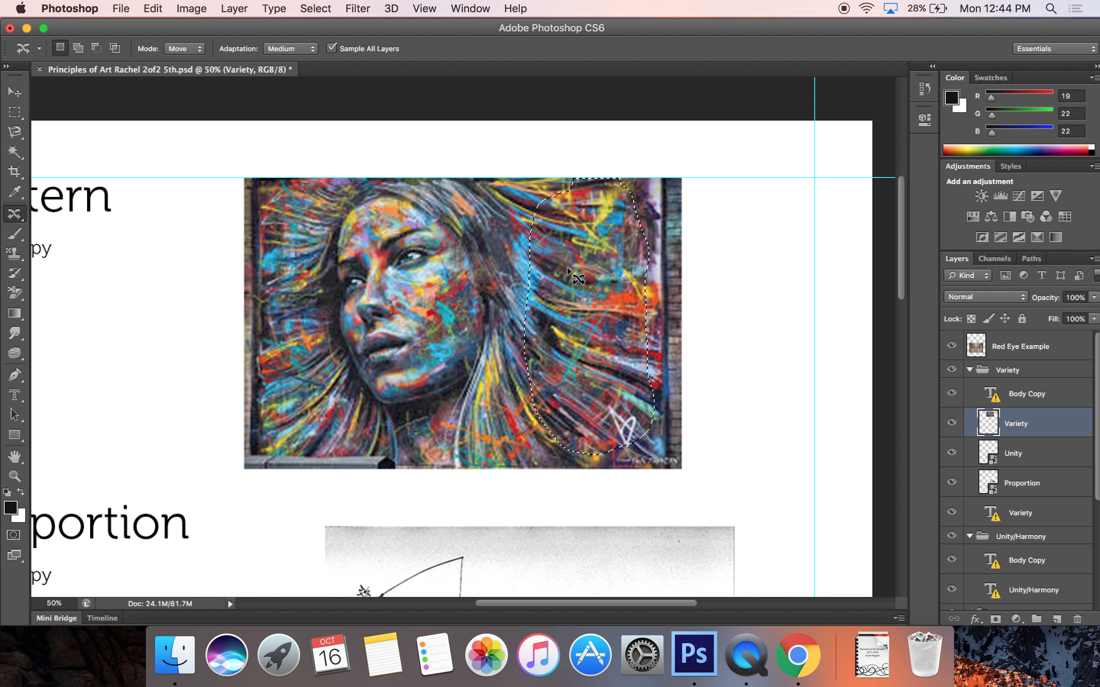
drag(567, 267, 659, 273)
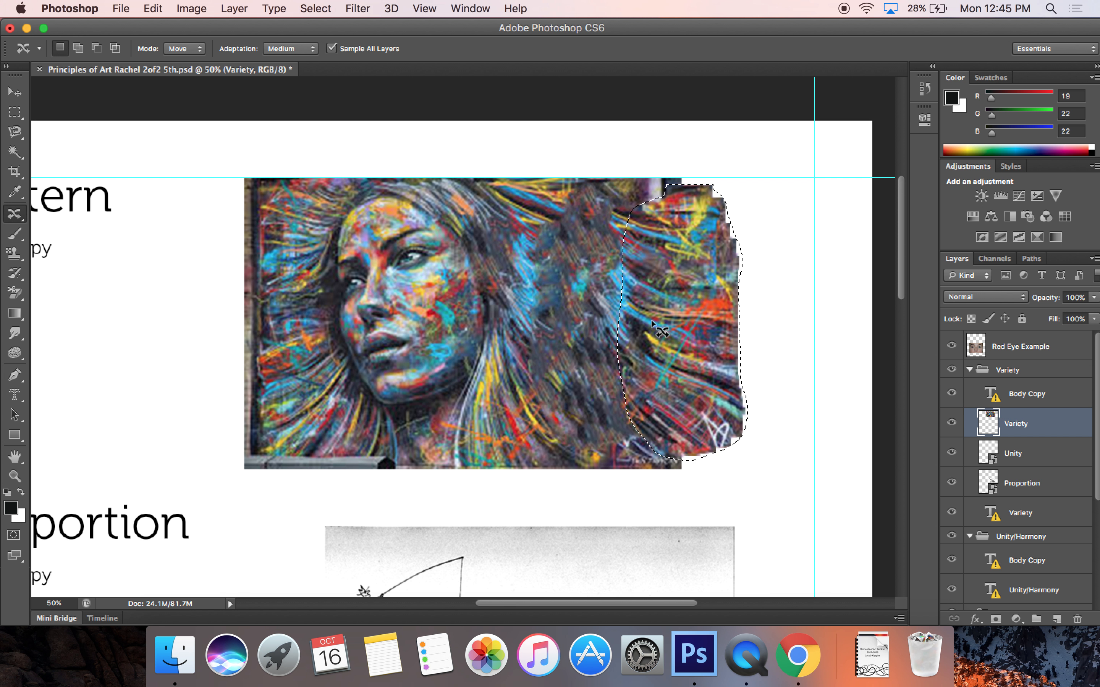
Extend the hair further with Content-Aware Move, shifting one upper section above the mural's top edge and one lower section below its bottom corner
key(super+d)
drag(649, 250, 673, 193)
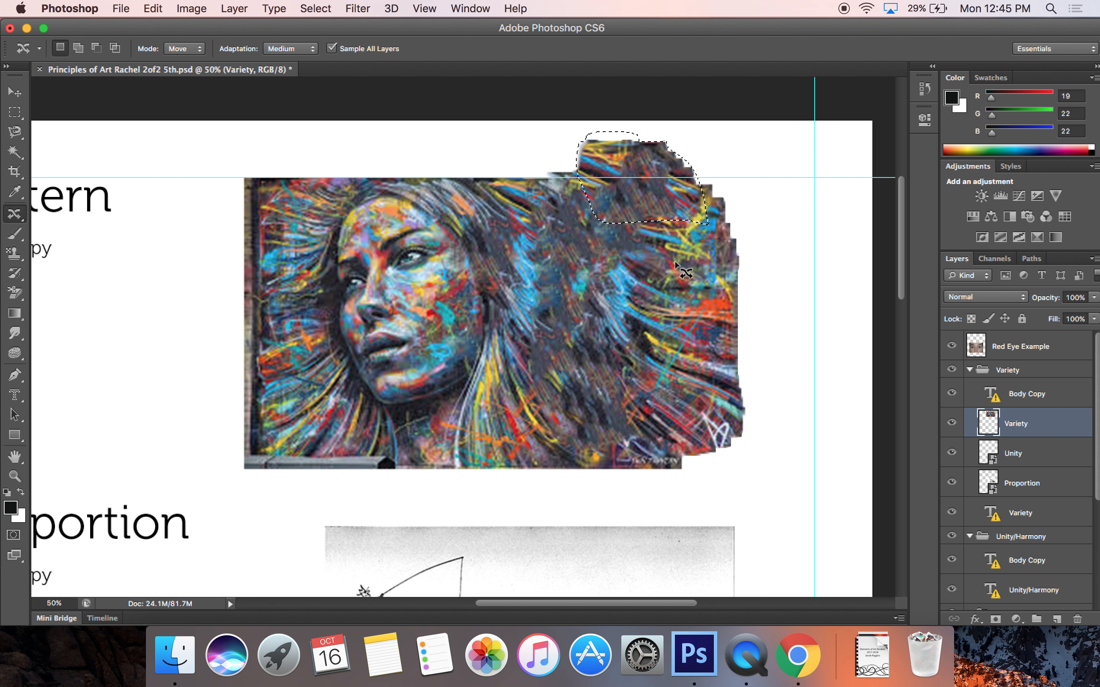
mouse_move(553, 415)
mouse_down()
mouse_move(561, 459)
mouse_move(642, 468)
mouse_move(665, 461)
mouse_move(683, 416)
mouse_move(580, 384)
mouse_move(534, 419)
mouse_up()
drag(653, 437, 716, 470)
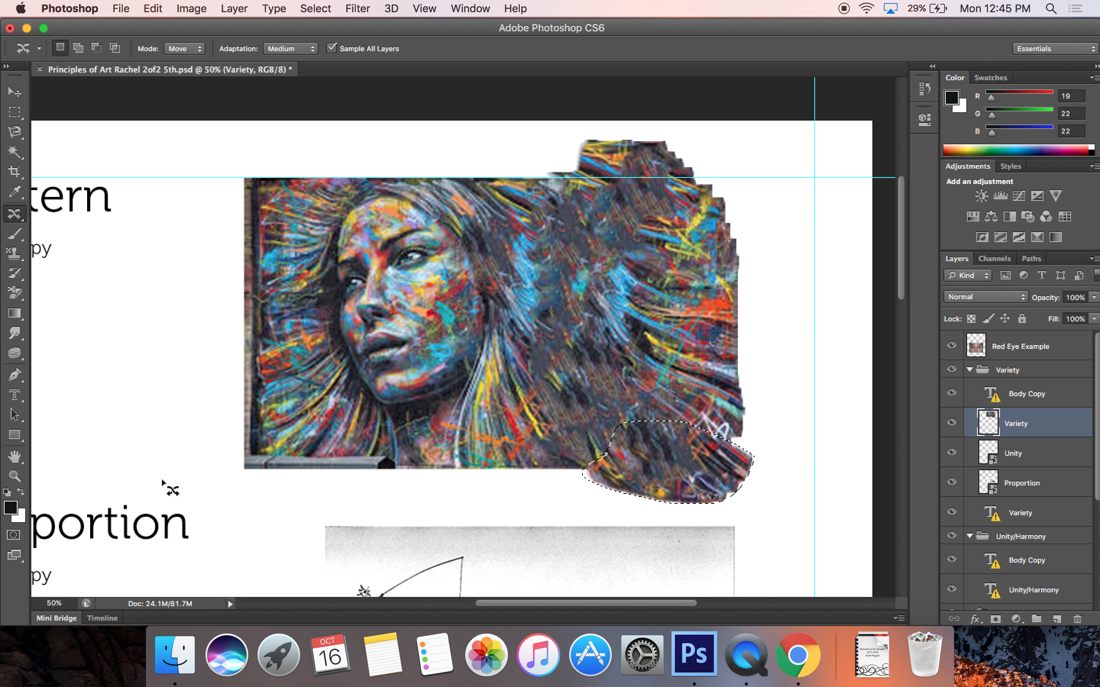
Return to the face photo and make the Red Eye Example layer active
click(9, 214)
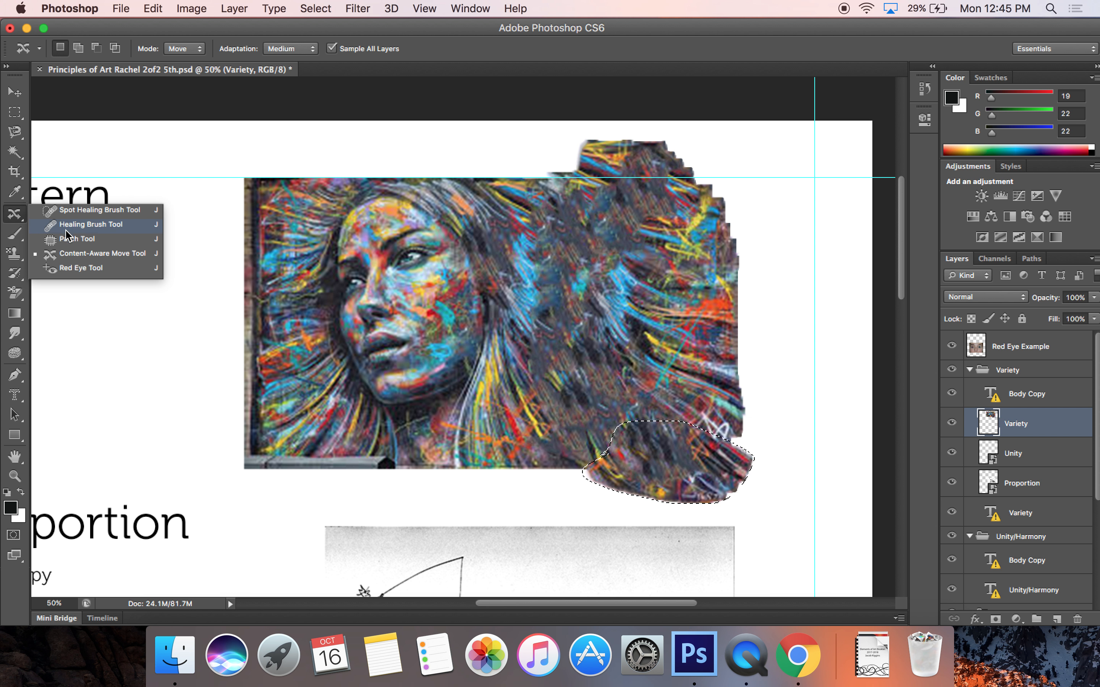
click(72, 268)
scroll(495, 400, down, 10)
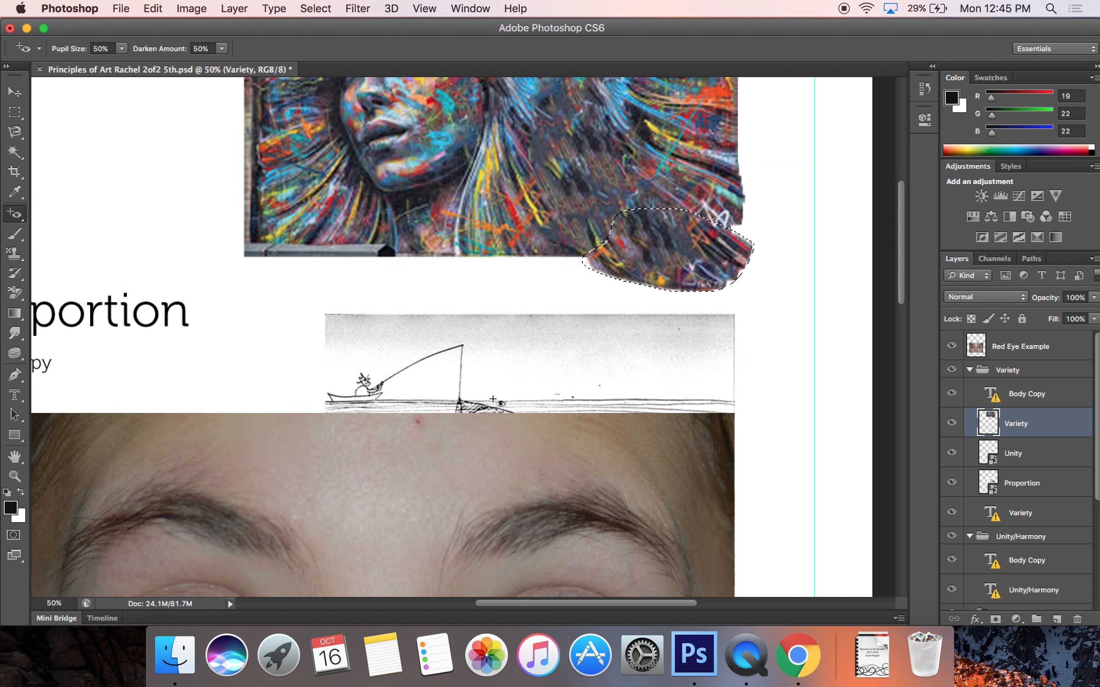
key(v)
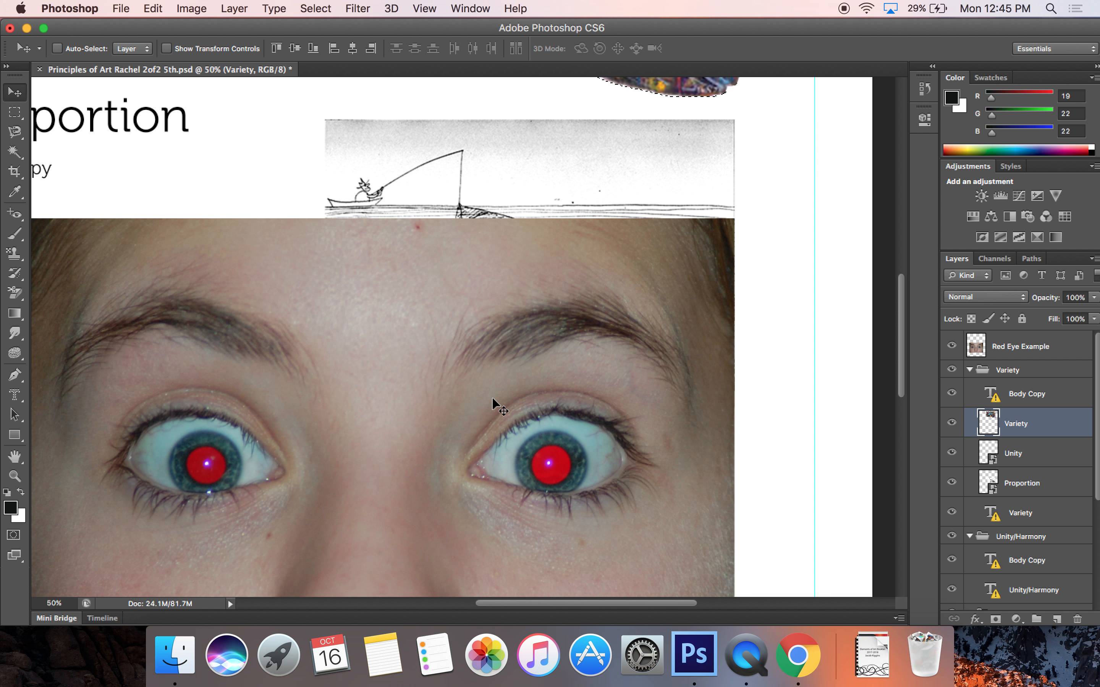
super+click(493, 400)
scroll(493, 399, left, 4)
scroll(493, 400, down, 2)
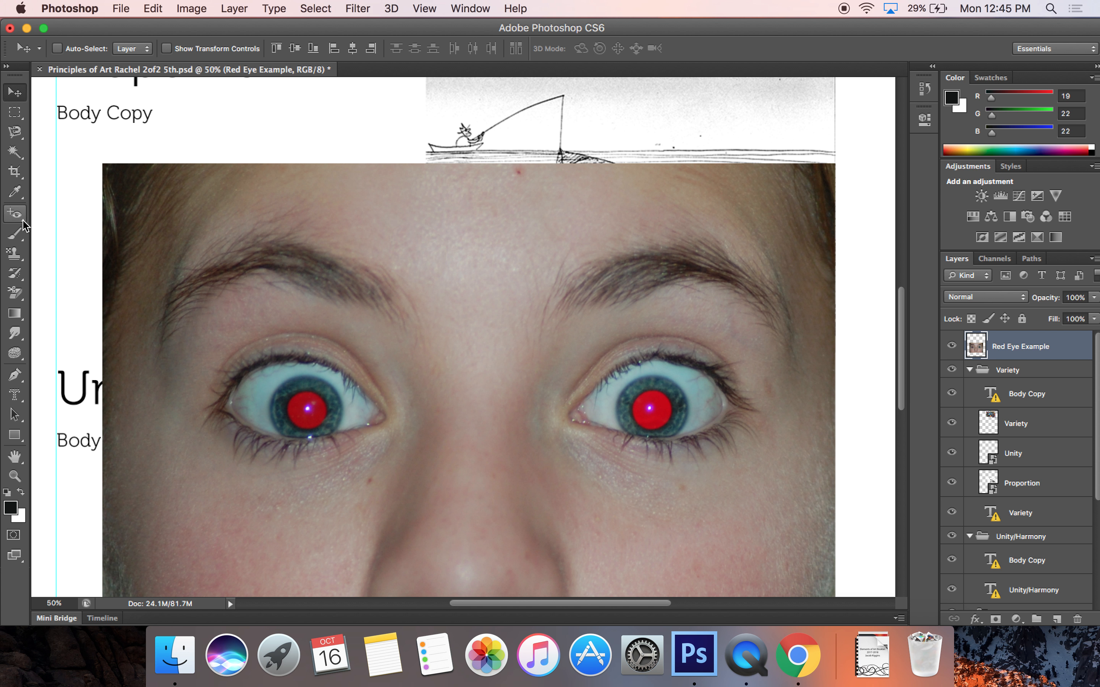
Try the Red Eye Tool on one red pupil in the face photo, and keep that tool selected
click(15, 215)
scroll(425, 437, down, 3)
scroll(425, 437, right, 1)
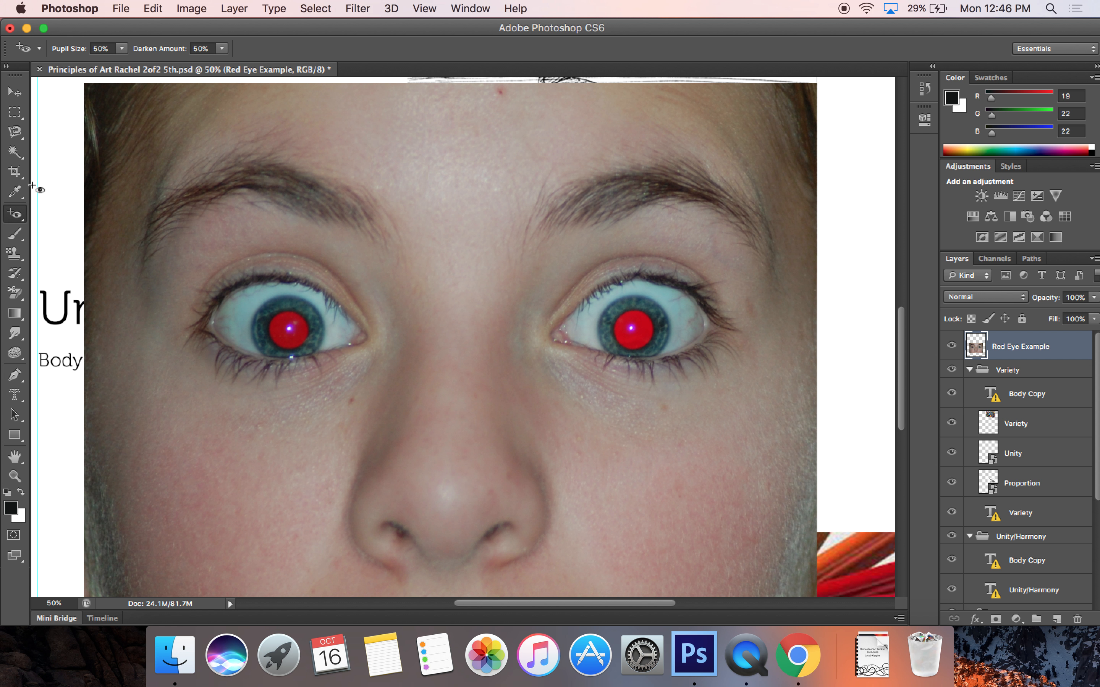
drag(279, 331, 306, 339)
click(15, 217)
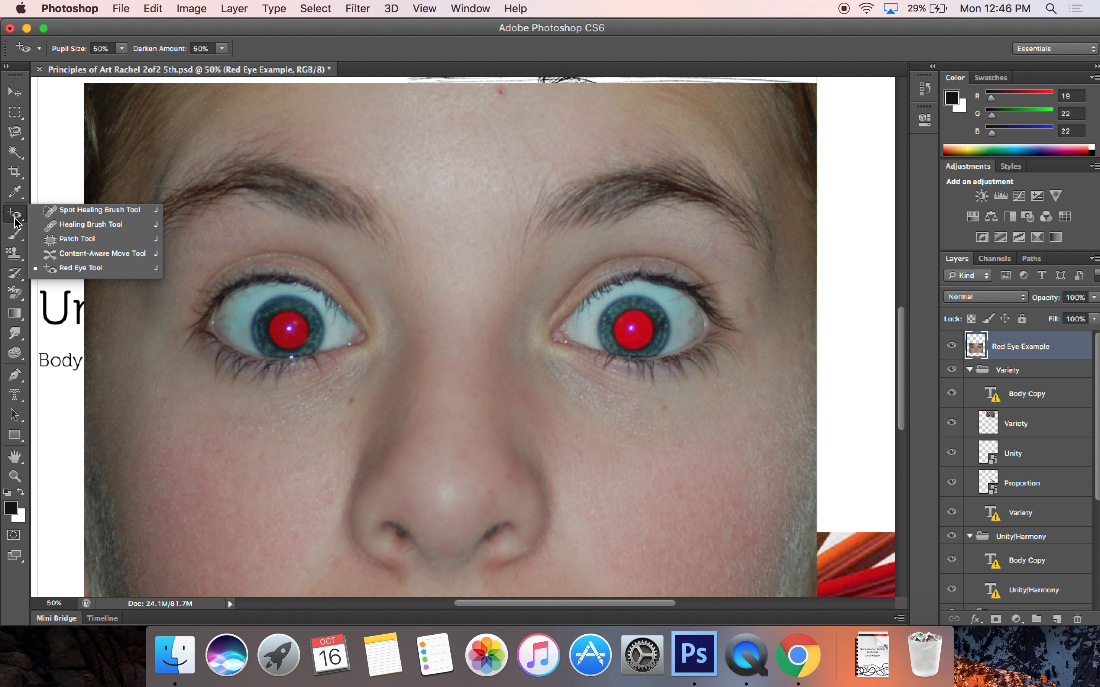
click(107, 272)
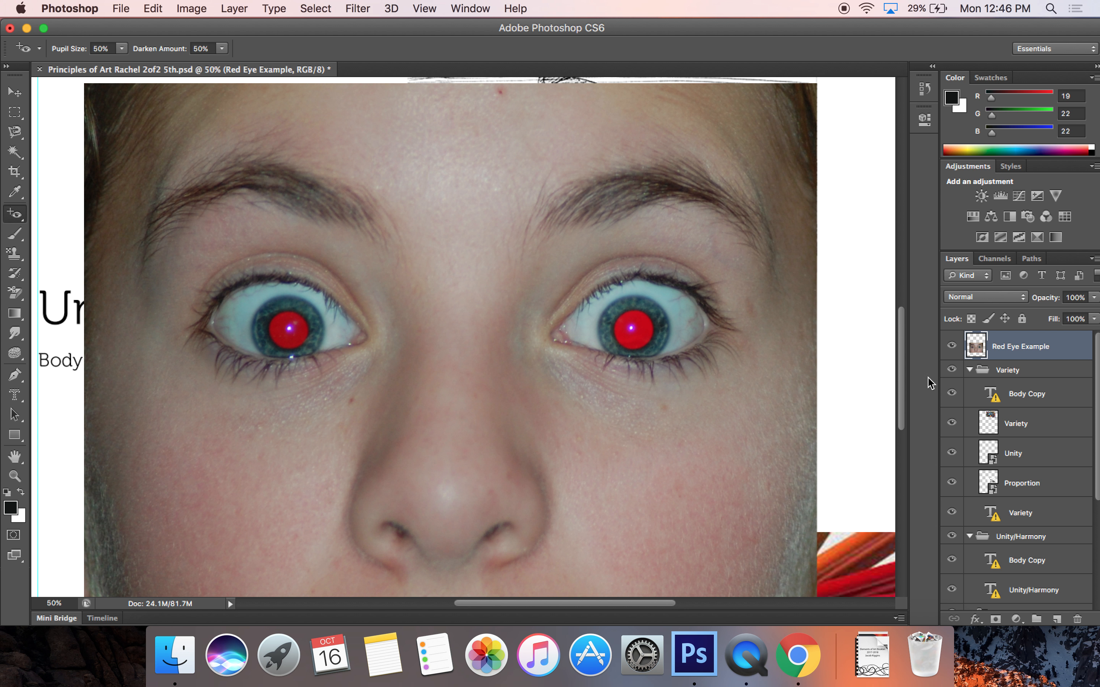
Switch to the Move Tool and clear the selection around the mural's lower hair section
click(953, 347)
click(952, 347)
click(15, 93)
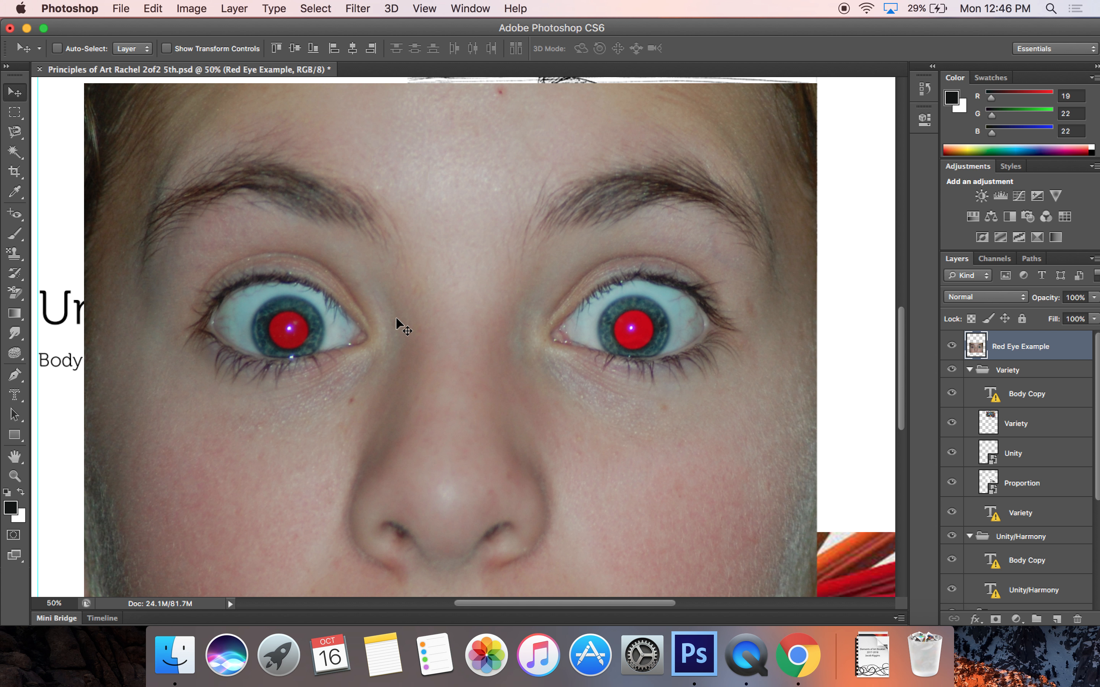
scroll(400, 324, up, 3)
scroll(400, 324, up, 10)
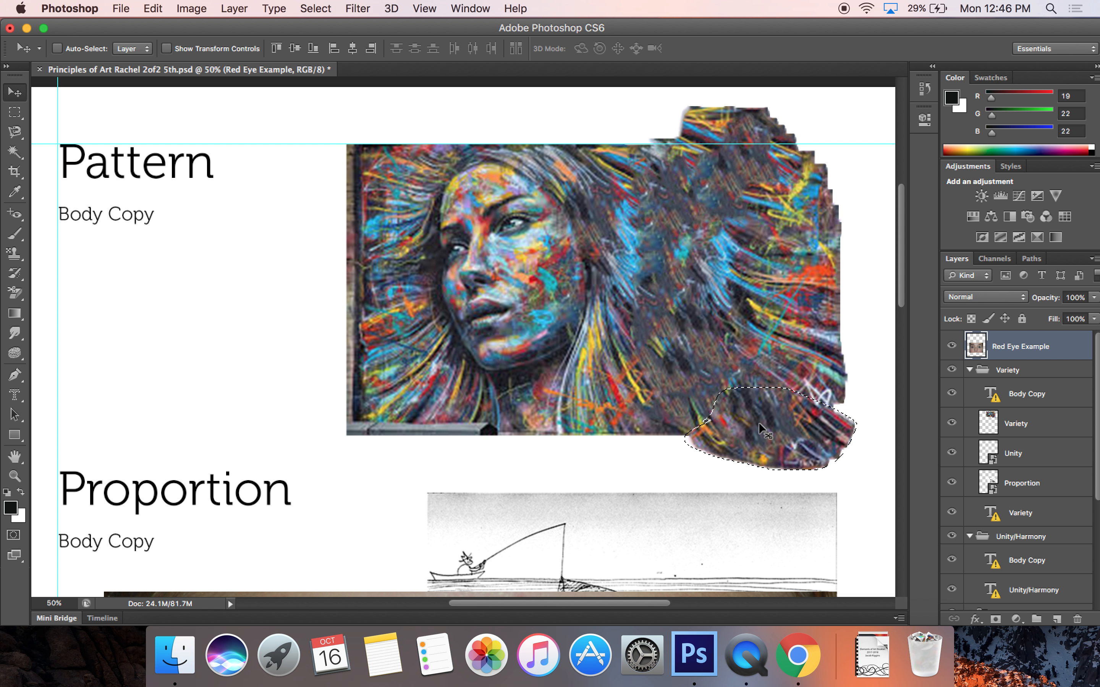
scroll(759, 422, right, 5)
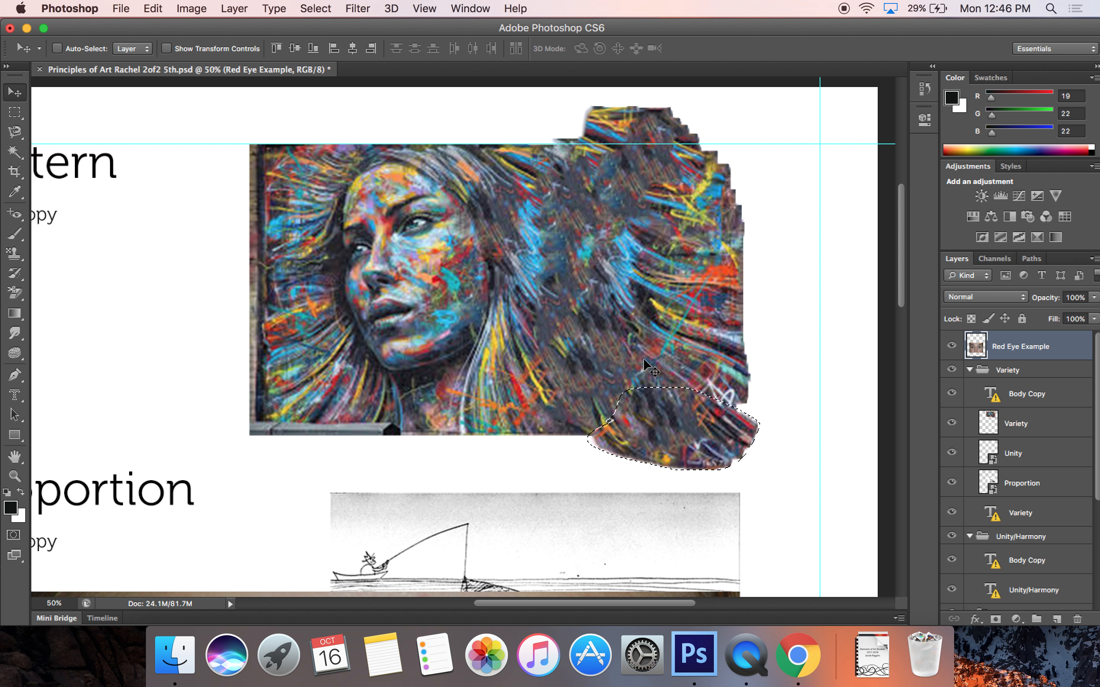
key(super+d)
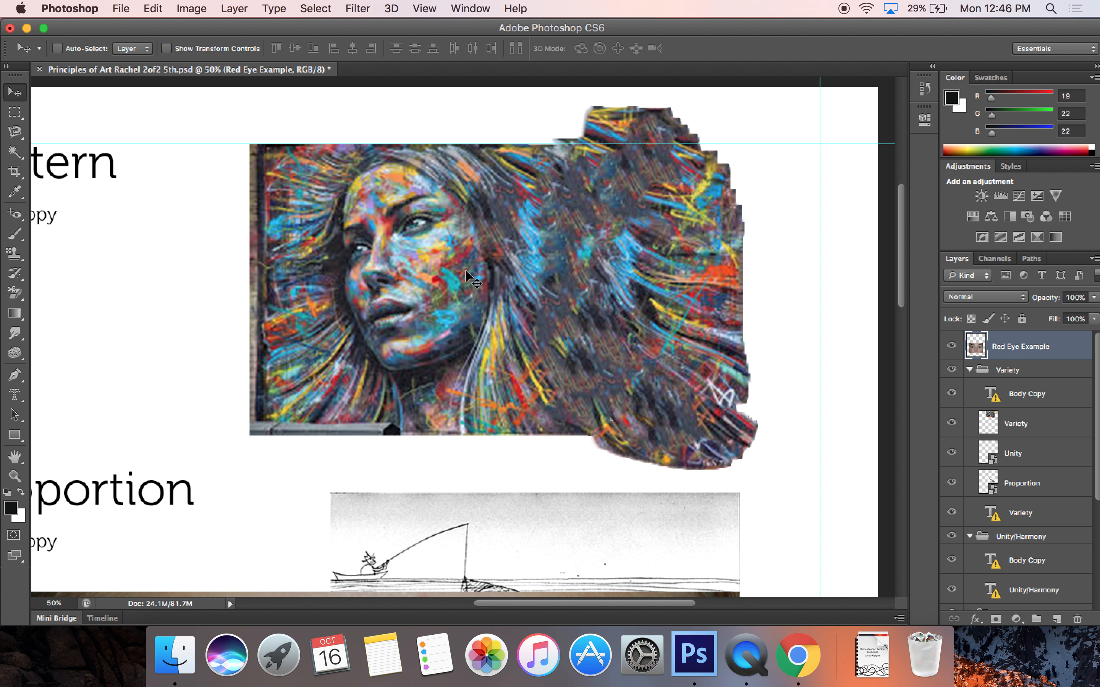
click(328, 10)
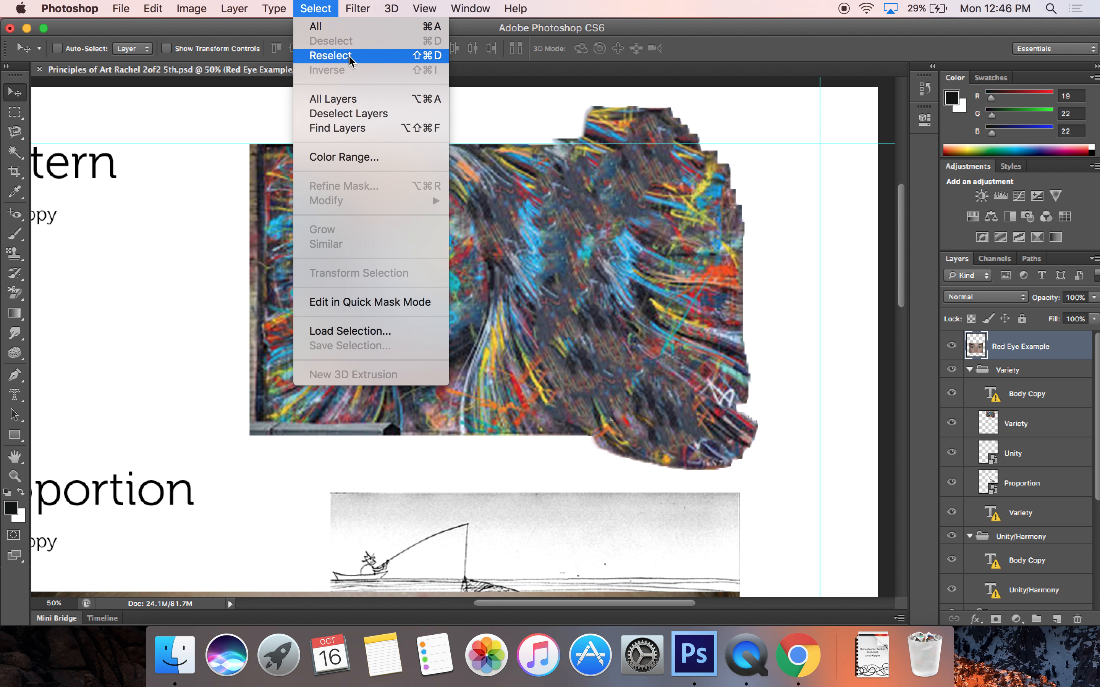
click(601, 294)
Remove the red from both pupils in the face photo with the Red Eye Tool at 50% pupil size and 50% darken amount
scroll(601, 294, down, 10)
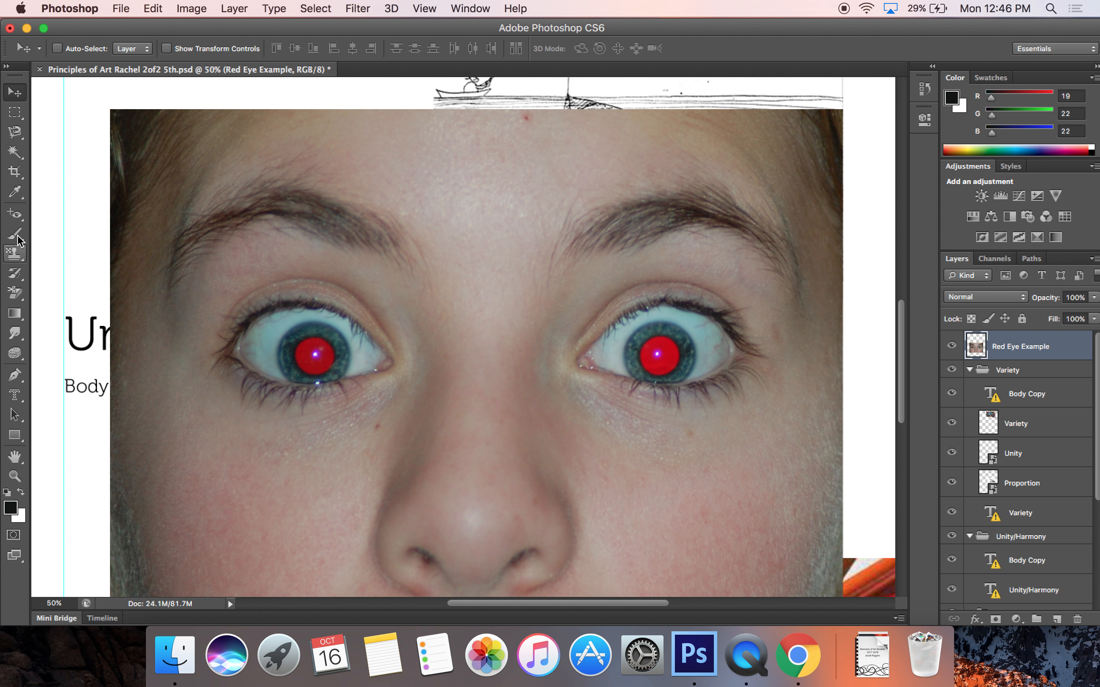
click(17, 216)
key(super+0)
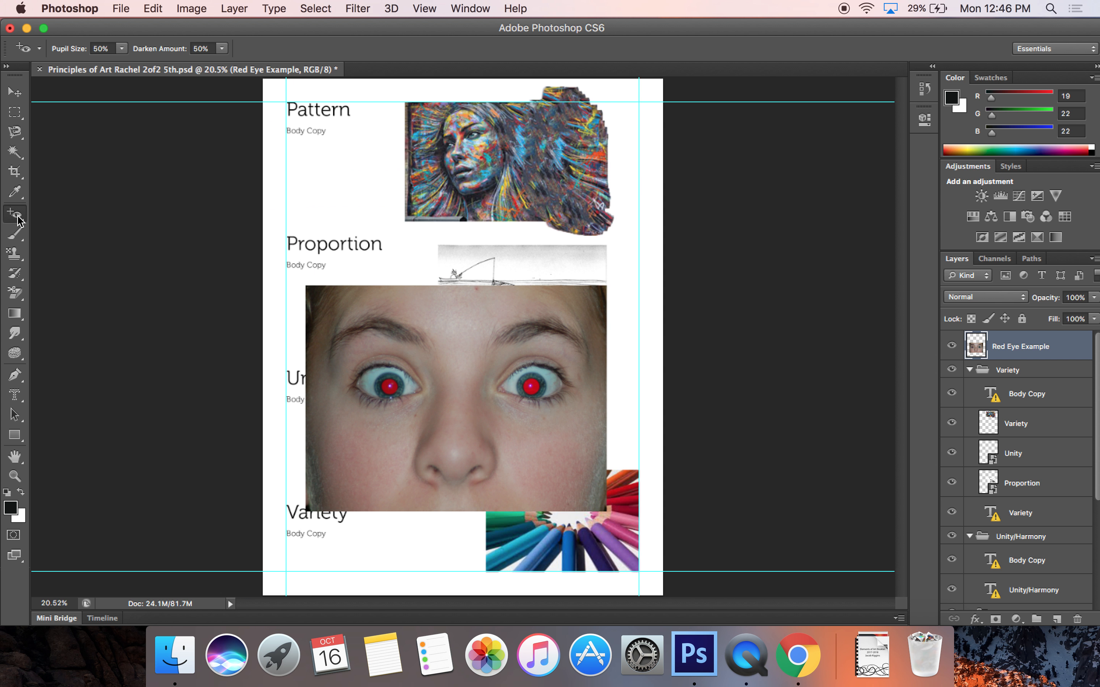
key(super+equal)
key(super+equal)
key(super+equal)
key(super+equal)
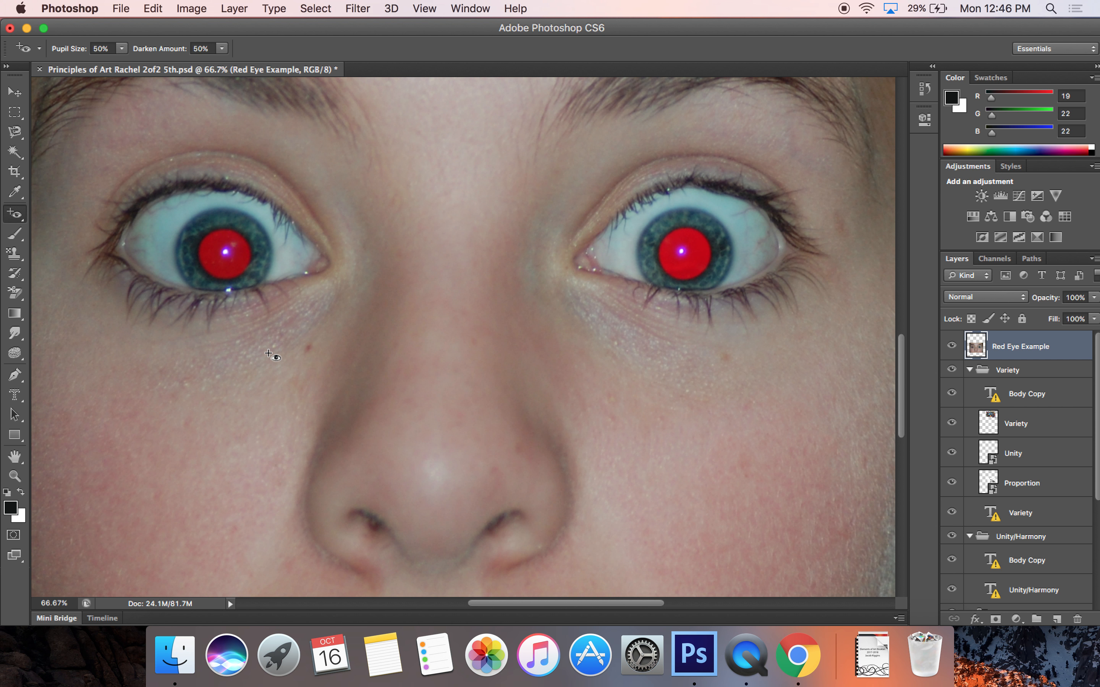
click(207, 260)
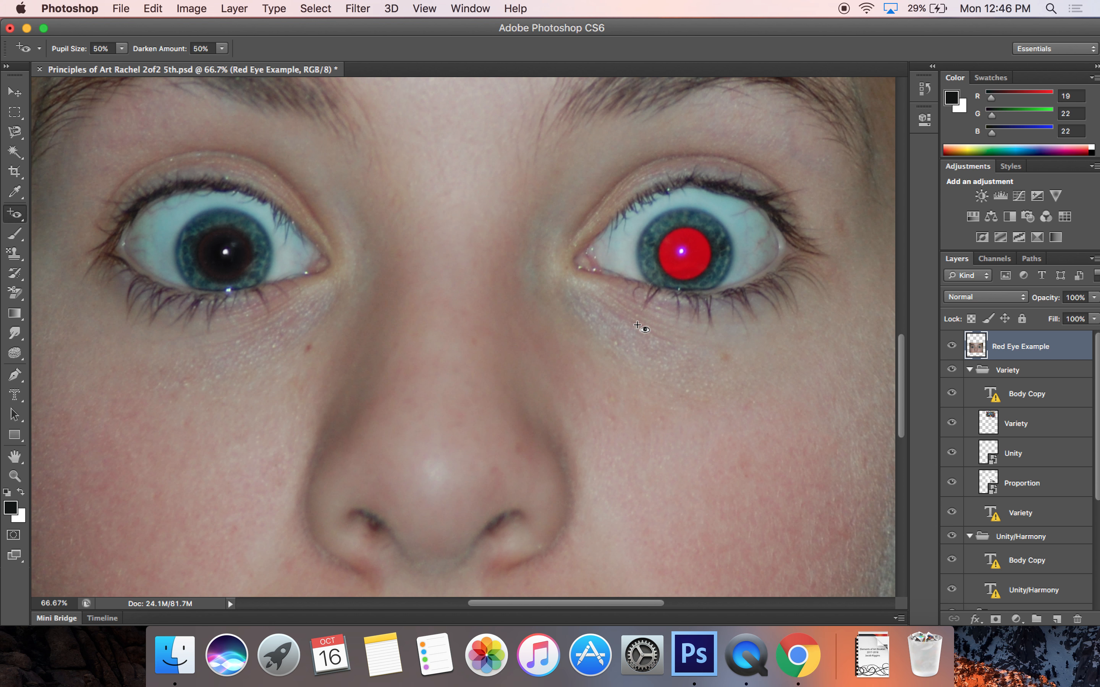
click(689, 268)
key(super+minus)
key(super+minus)
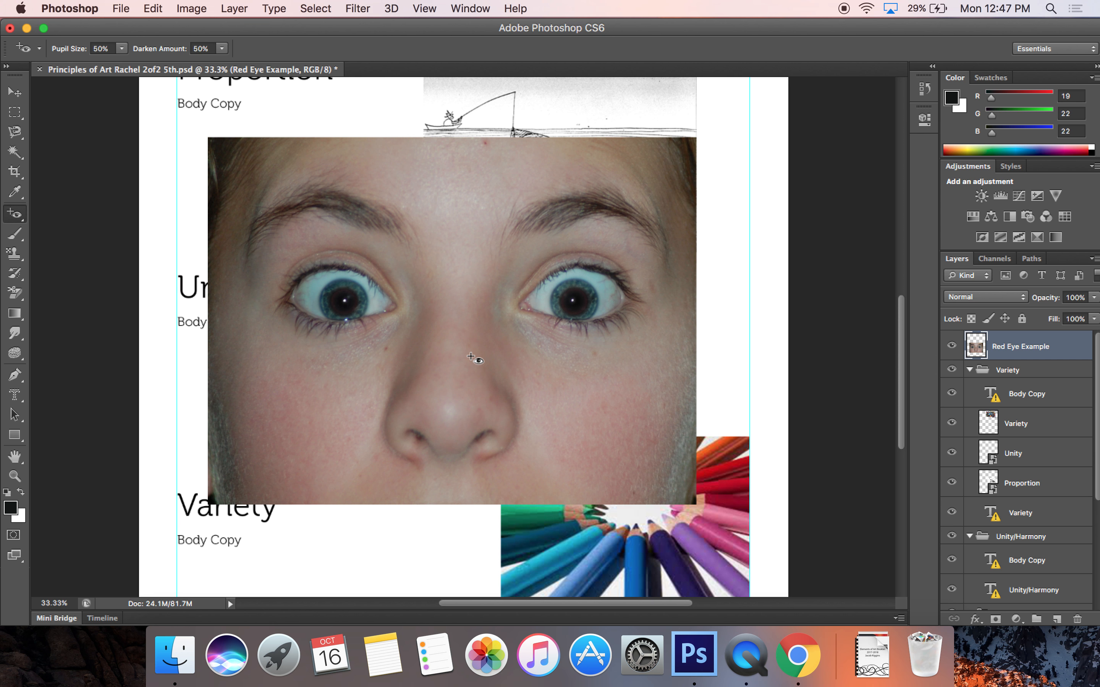
key(super+plus)
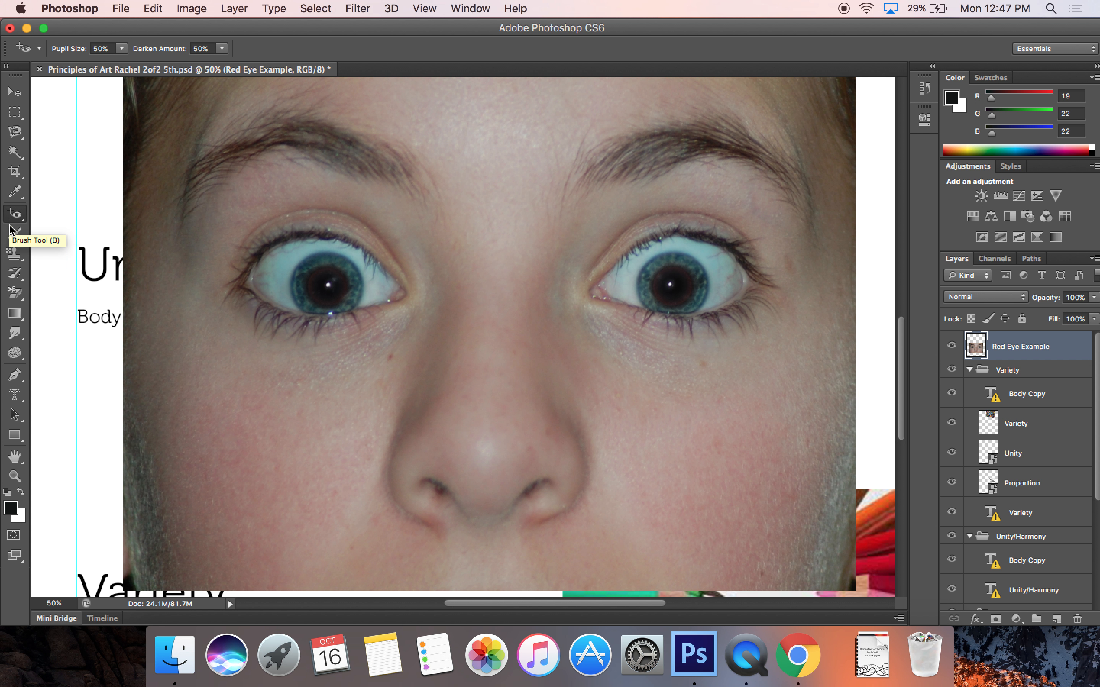
Try the Brush Tool with black strokes across the face photo's lower cheek, and undo the last stroke
key(b)
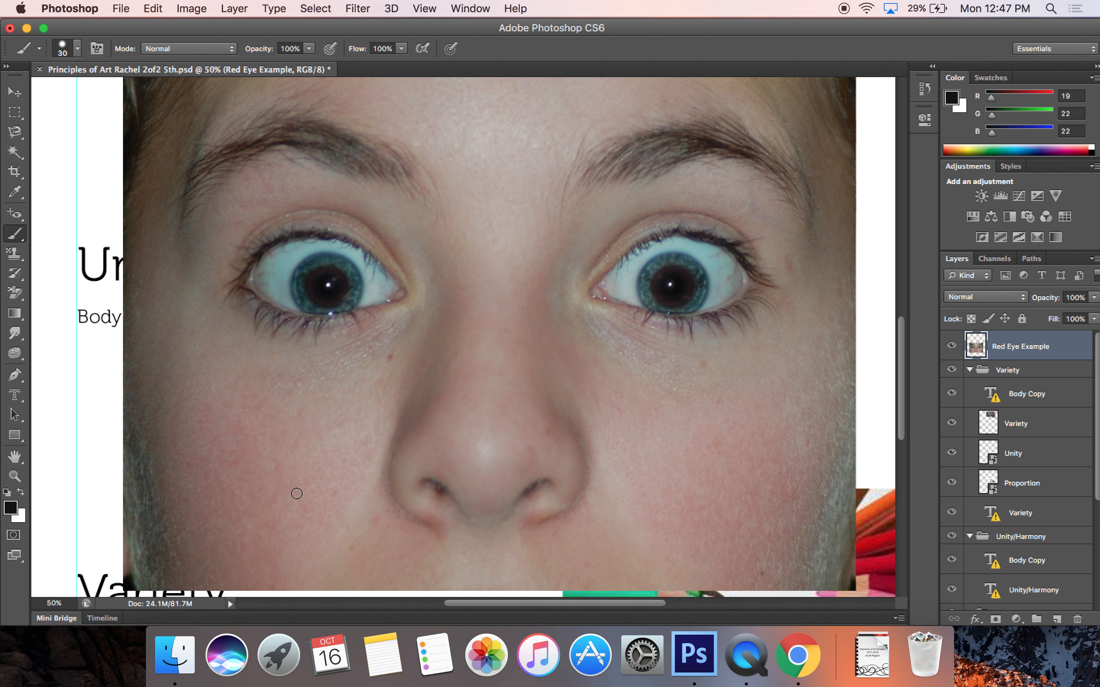
drag(176, 490, 158, 451)
mouse_move(275, 508)
mouse_down()
mouse_move(354, 497)
mouse_move(354, 517)
mouse_move(436, 571)
mouse_up()
key(super+z)
Try the Clone Stamp Tool on the skin beside the nose around the mole, and undo the result
click(8, 253)
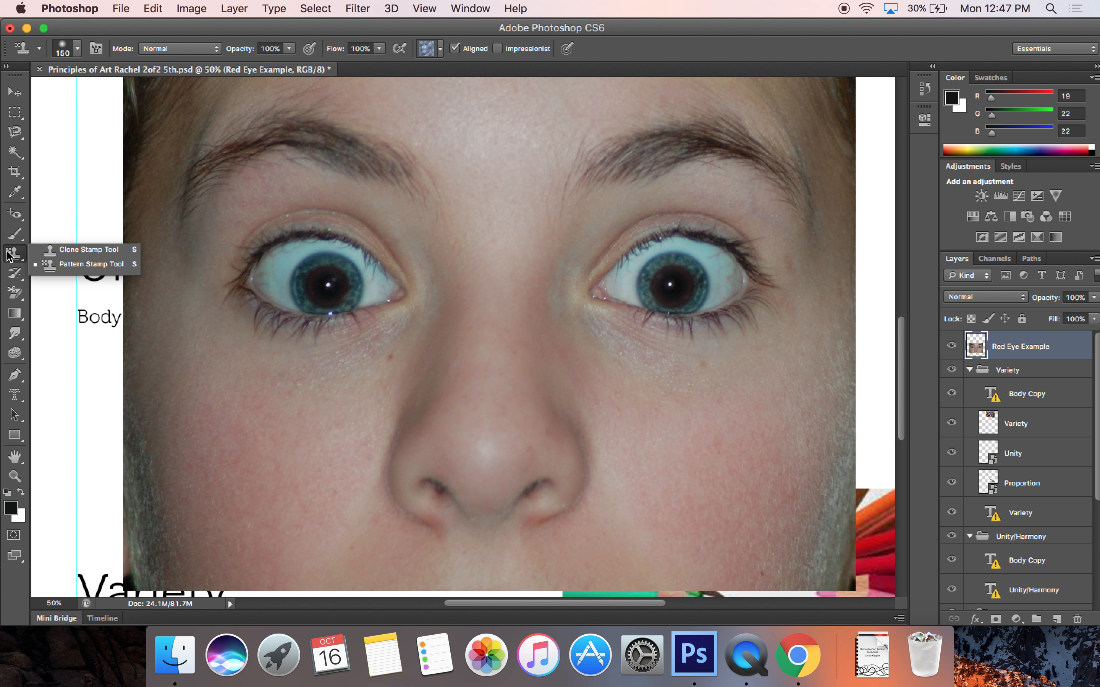
click(69, 252)
scroll(400, 311, up, 5)
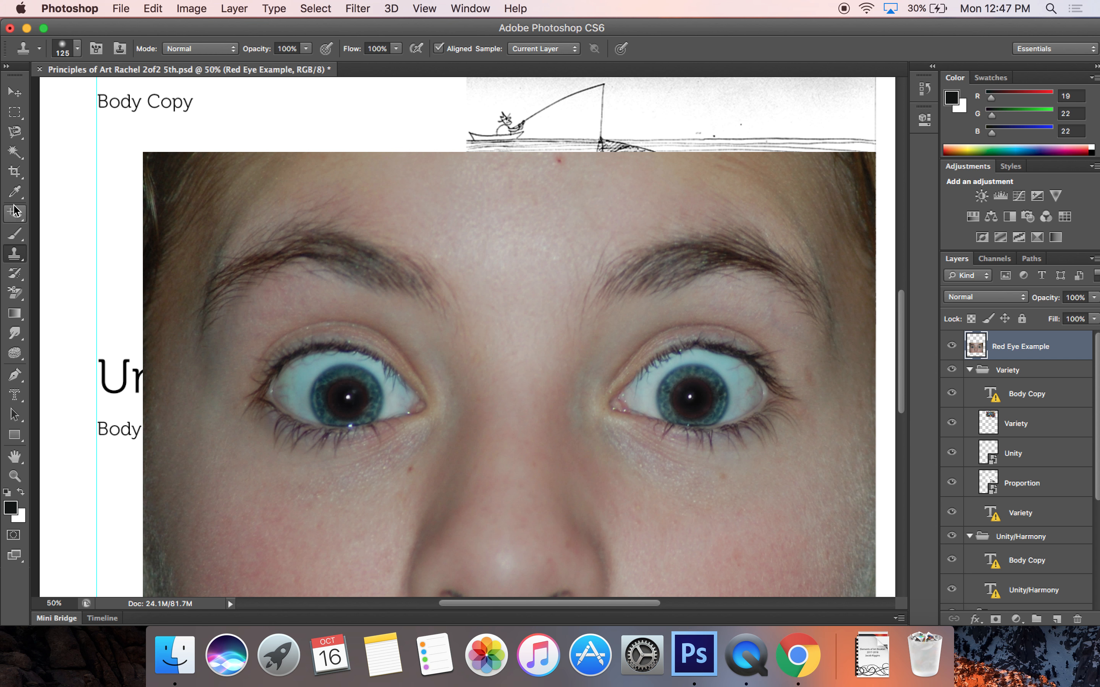
scroll(384, 353, down, 5)
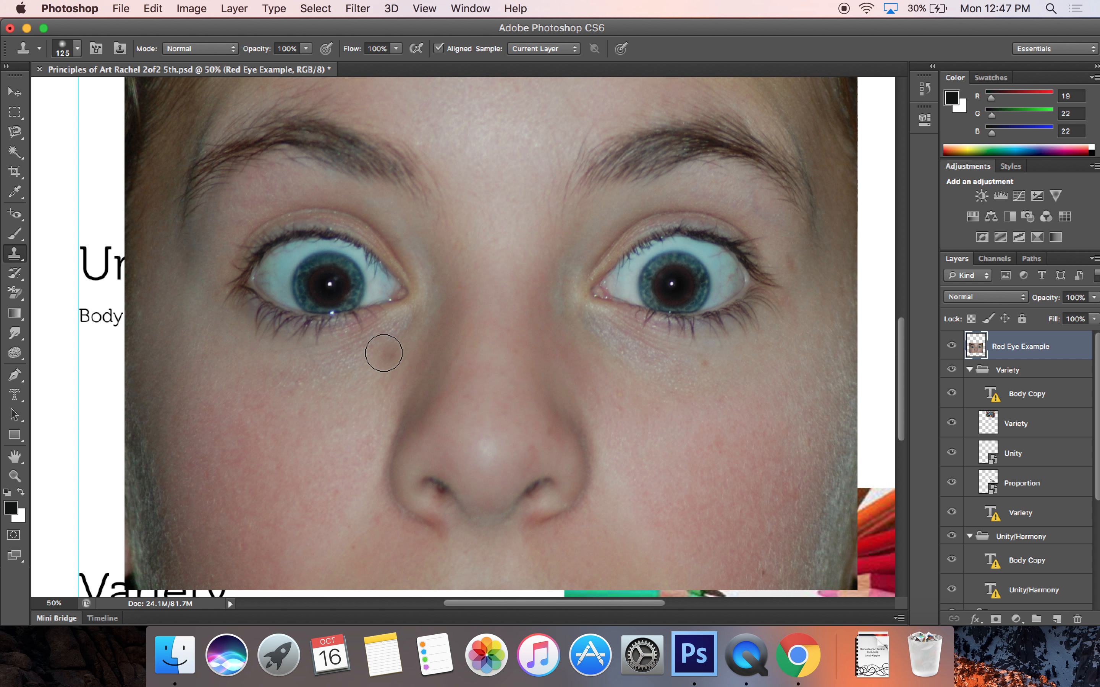
scroll(383, 353, down, 3)
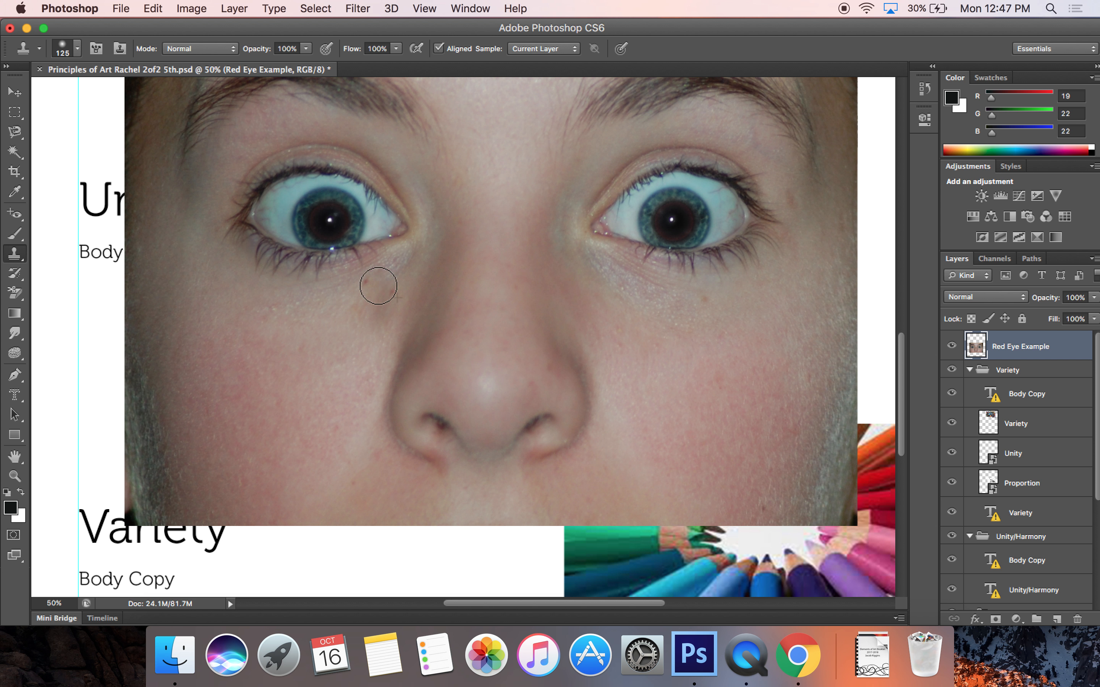
key(super+z)
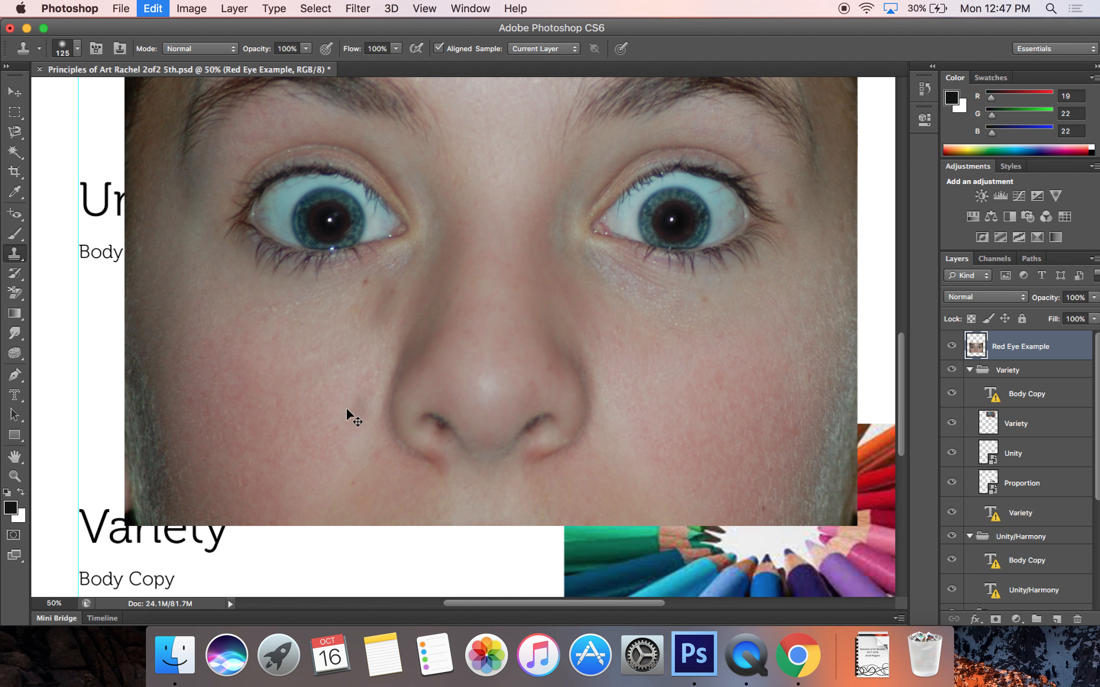
Try cloning skin sampled under the opposite eye over the mole and cheek with the Clone Stamp Tool, and undo it
right_click(12, 252)
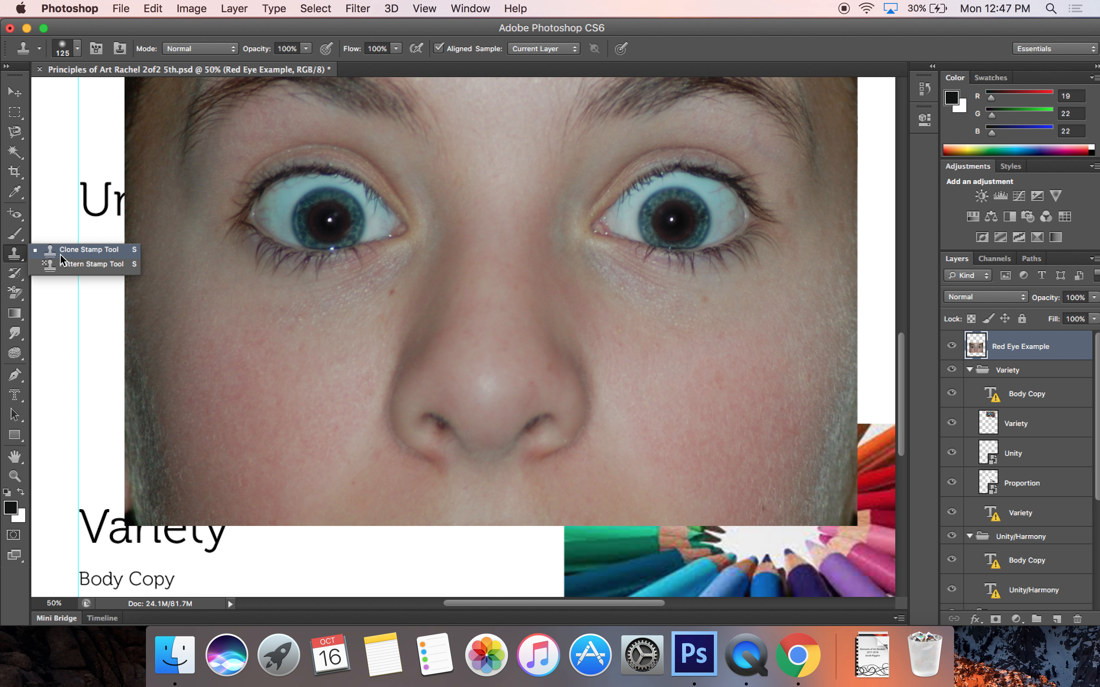
click(71, 255)
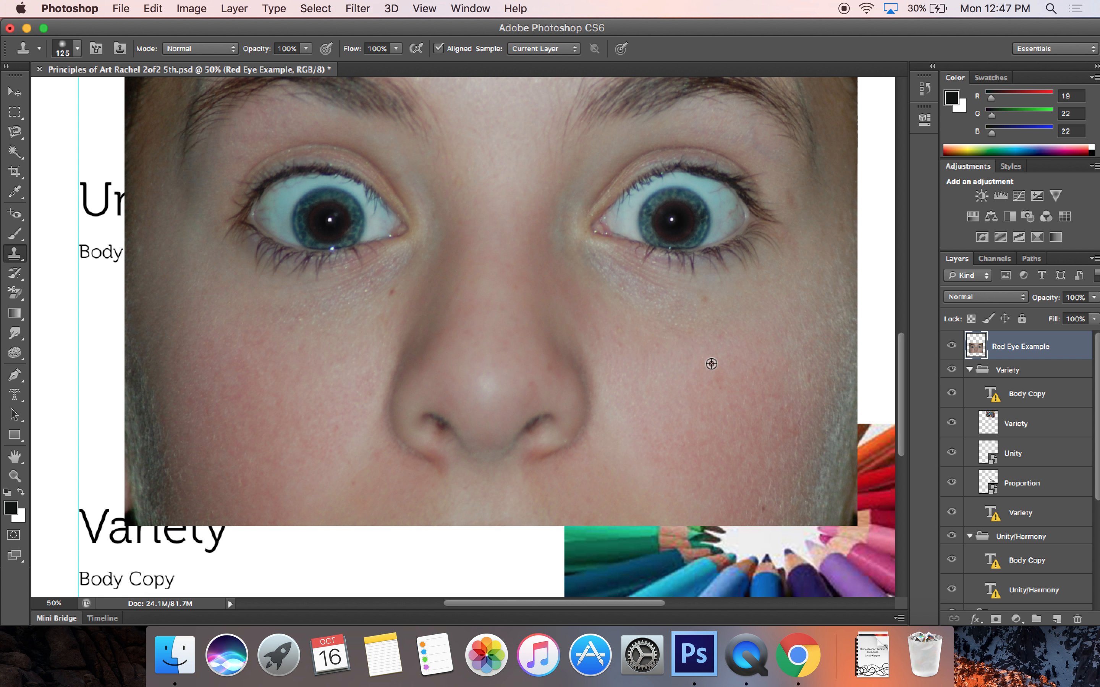
alt+click(741, 308)
mouse_move(379, 301)
mouse_down()
mouse_move(365, 303)
mouse_move(378, 288)
mouse_move(327, 300)
mouse_move(296, 324)
mouse_move(363, 301)
mouse_move(354, 307)
mouse_move(405, 260)
mouse_move(263, 331)
mouse_move(295, 292)
mouse_move(309, 346)
mouse_move(256, 353)
mouse_up()
mouse_move(359, 298)
mouse_down()
mouse_move(265, 311)
mouse_move(348, 310)
mouse_move(400, 276)
mouse_move(352, 323)
mouse_move(260, 338)
mouse_up()
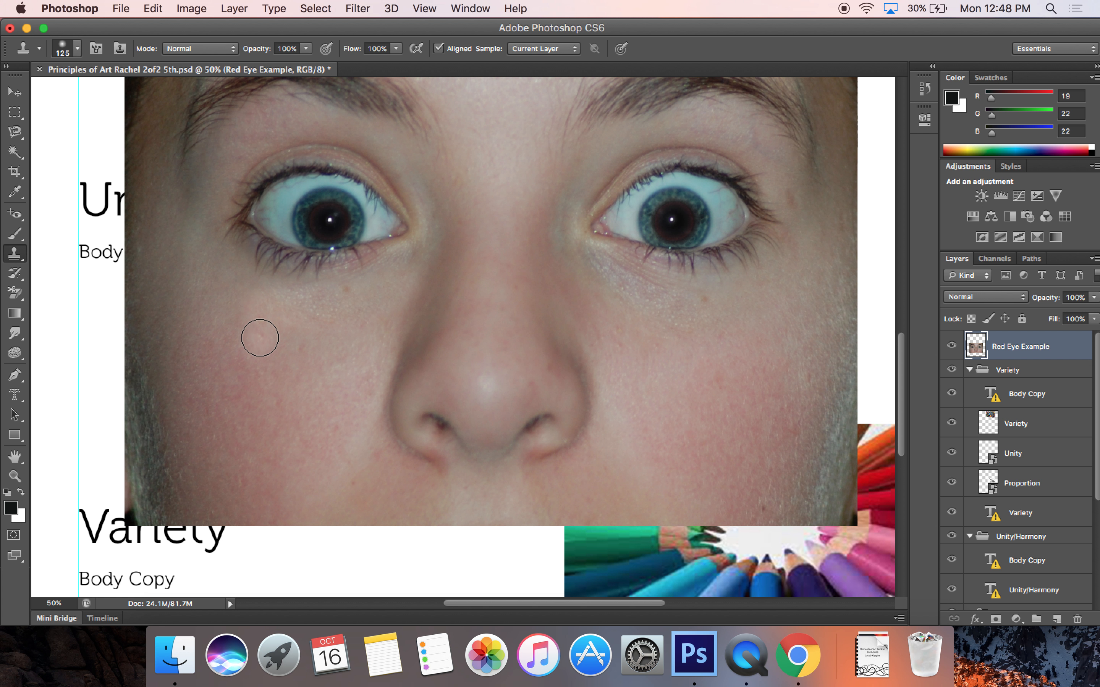
key(super+z)
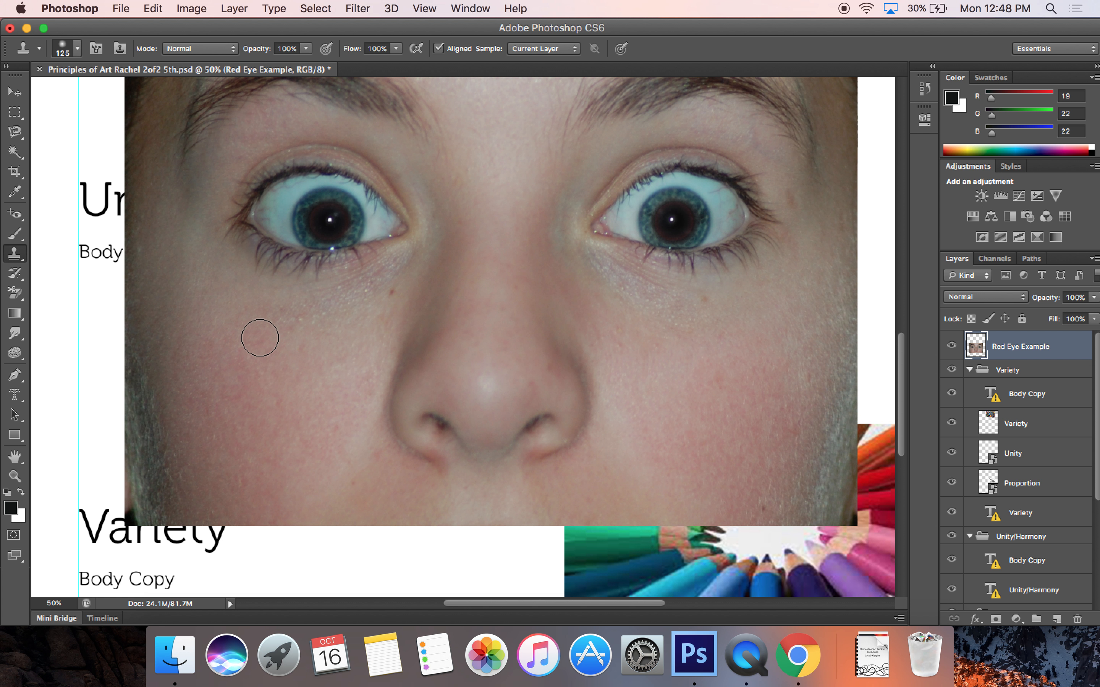
Try cloning skin sampled from the same cheek over the area beneath the eye, and undo the stroke
click(260, 338)
key(super+z)
alt+click(295, 356)
click(325, 313)
mouse_move(324, 314)
mouse_down()
mouse_move(389, 287)
mouse_move(330, 342)
mouse_up()
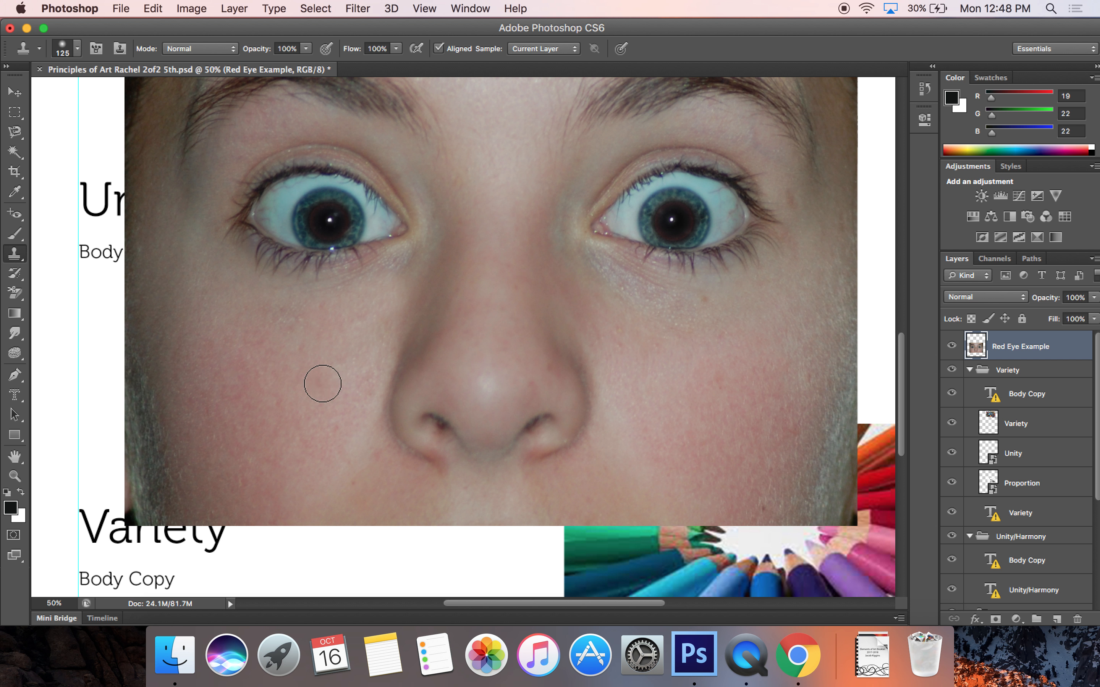
key(super+z)
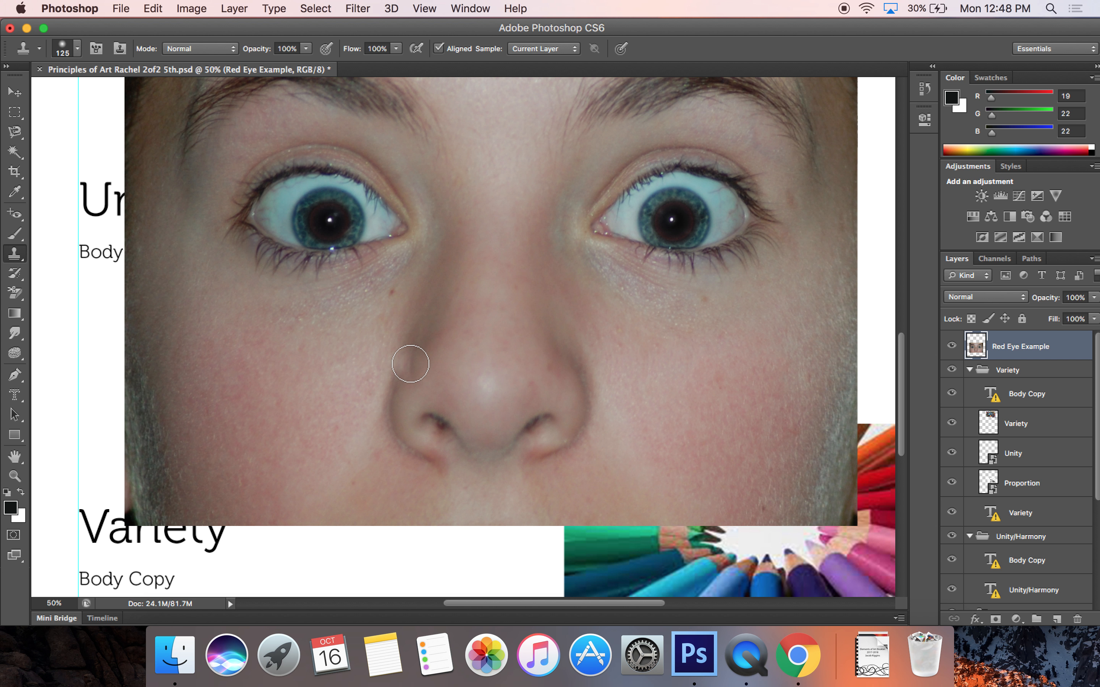
Try the Pattern Stamp Tool with its current blue pattern across the cheek and nose, and undo the stroke
click(15, 262)
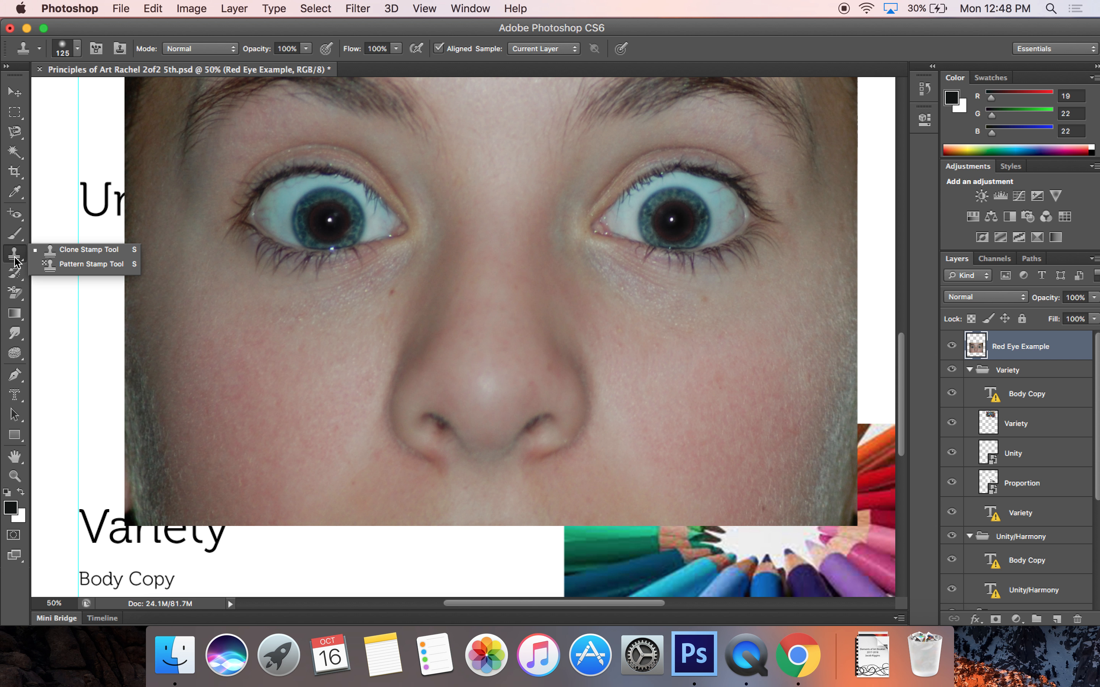
click(67, 264)
mouse_move(277, 322)
mouse_down()
mouse_move(236, 324)
mouse_move(387, 295)
mouse_move(286, 370)
mouse_move(326, 347)
mouse_move(204, 292)
mouse_move(220, 419)
mouse_move(302, 429)
mouse_move(215, 409)
mouse_move(225, 342)
mouse_move(294, 455)
mouse_move(363, 380)
mouse_move(363, 325)
mouse_move(315, 406)
mouse_move(404, 349)
mouse_move(422, 282)
mouse_move(384, 468)
mouse_move(462, 337)
mouse_move(406, 436)
mouse_move(457, 323)
mouse_move(443, 331)
mouse_move(436, 449)
mouse_move(490, 381)
mouse_up()
key(super+z)
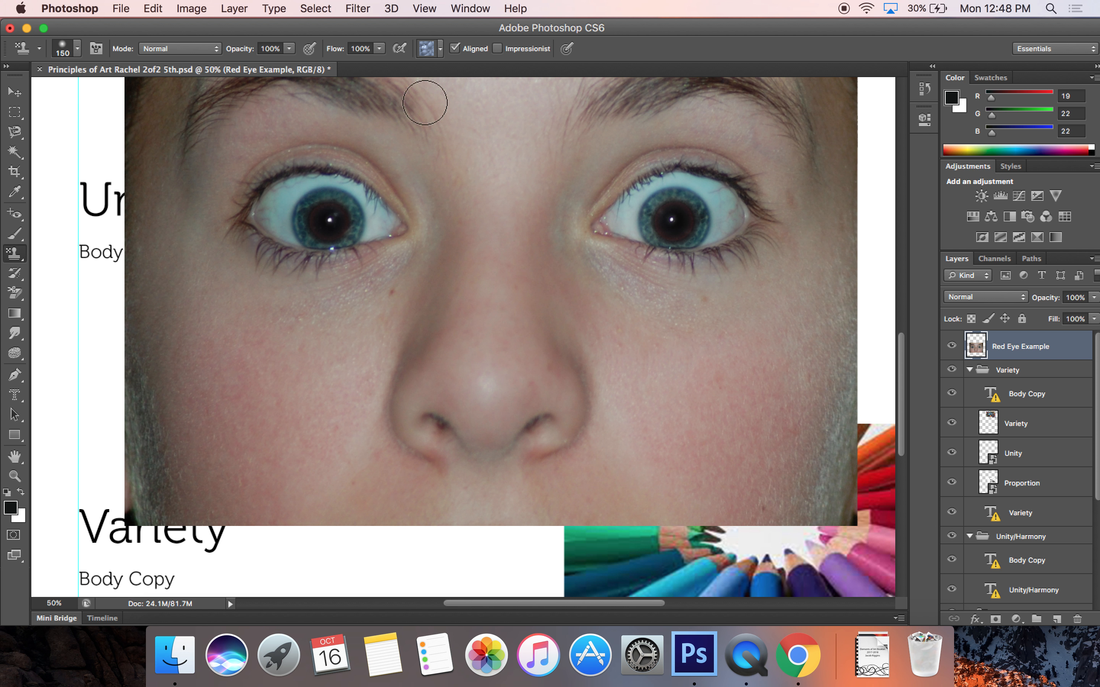
Change the Pattern Stamp pattern to the grey woven texture, stamp it over the cheek and eye, and step back through the strokes
click(427, 50)
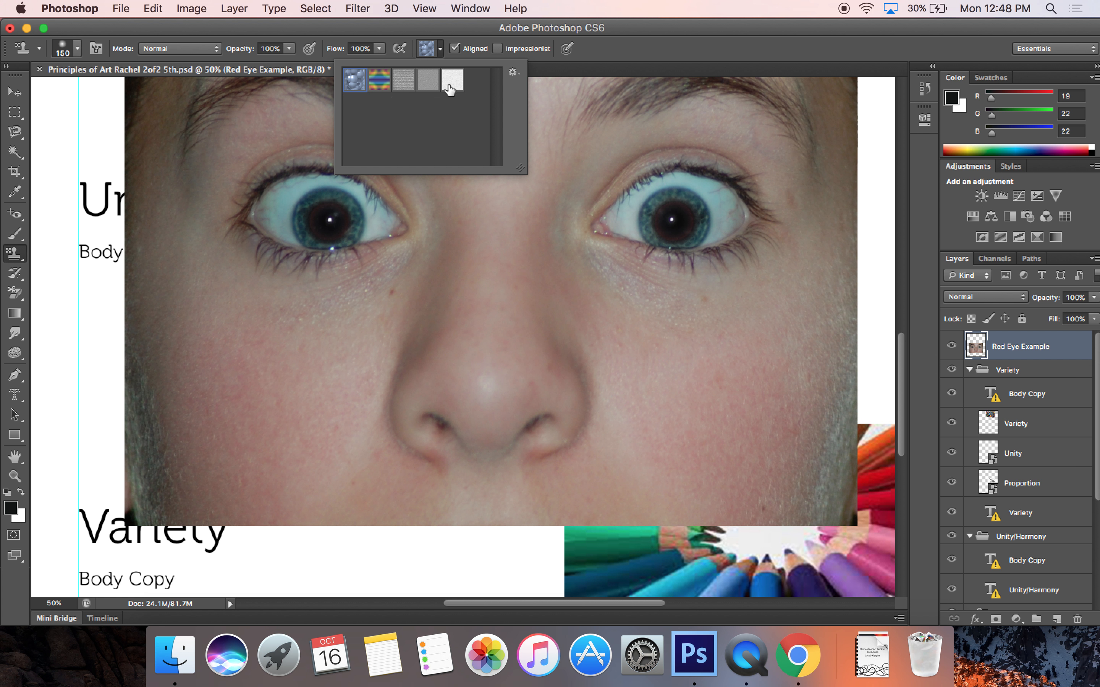
click(403, 93)
click(270, 349)
mouse_move(270, 349)
mouse_down()
mouse_move(339, 395)
mouse_move(266, 398)
mouse_move(335, 337)
mouse_move(342, 293)
mouse_move(282, 226)
mouse_move(249, 264)
mouse_move(384, 222)
mouse_move(416, 252)
mouse_move(387, 382)
mouse_up()
key(super+alt+z)
key(super+alt+z)
key(super+alt+z)
key(super+alt+z)
key(super+alt+z)
key(super+alt+z)
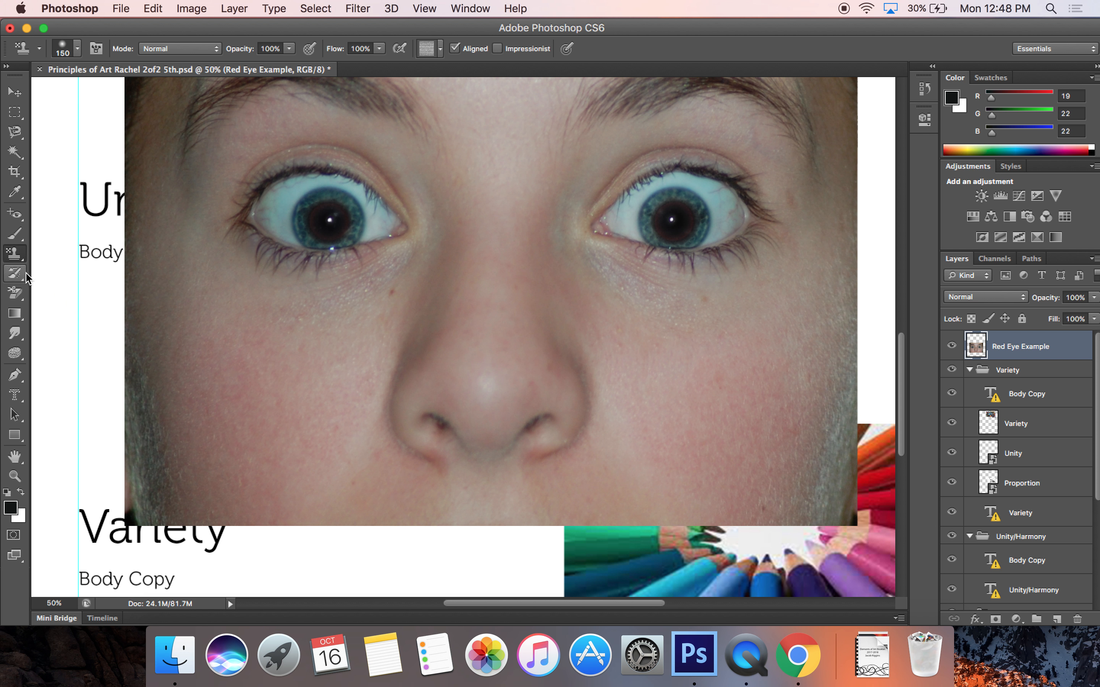
Activate the History Brush Tool, and switch from it to the Art History Brush Tool
click(13, 275)
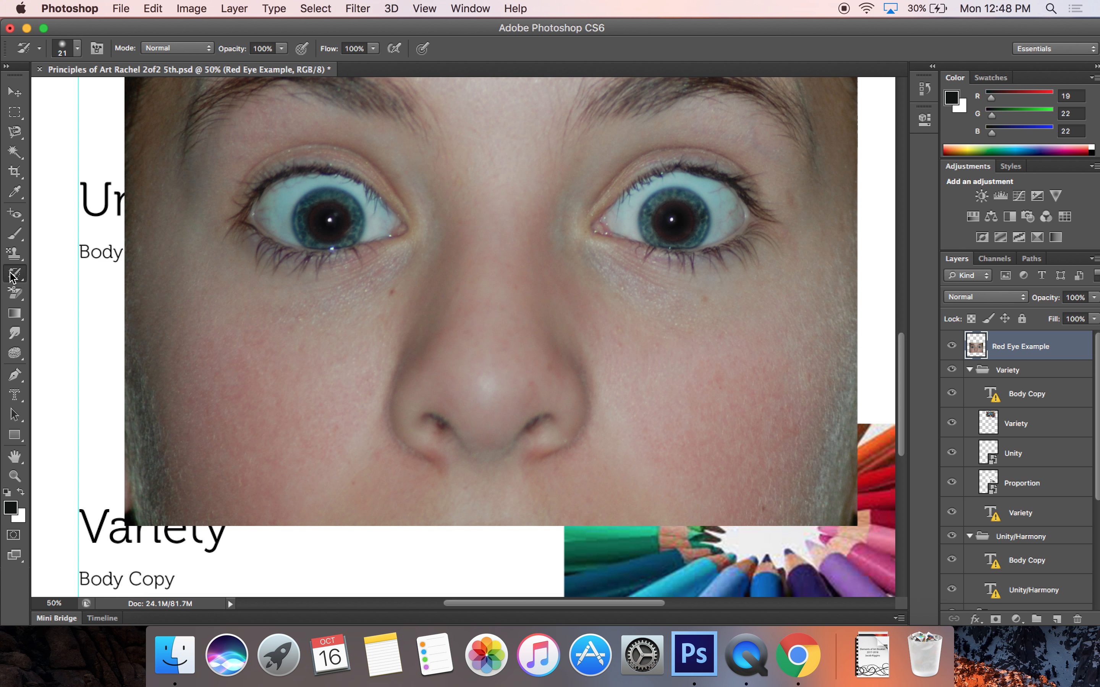
click(12, 275)
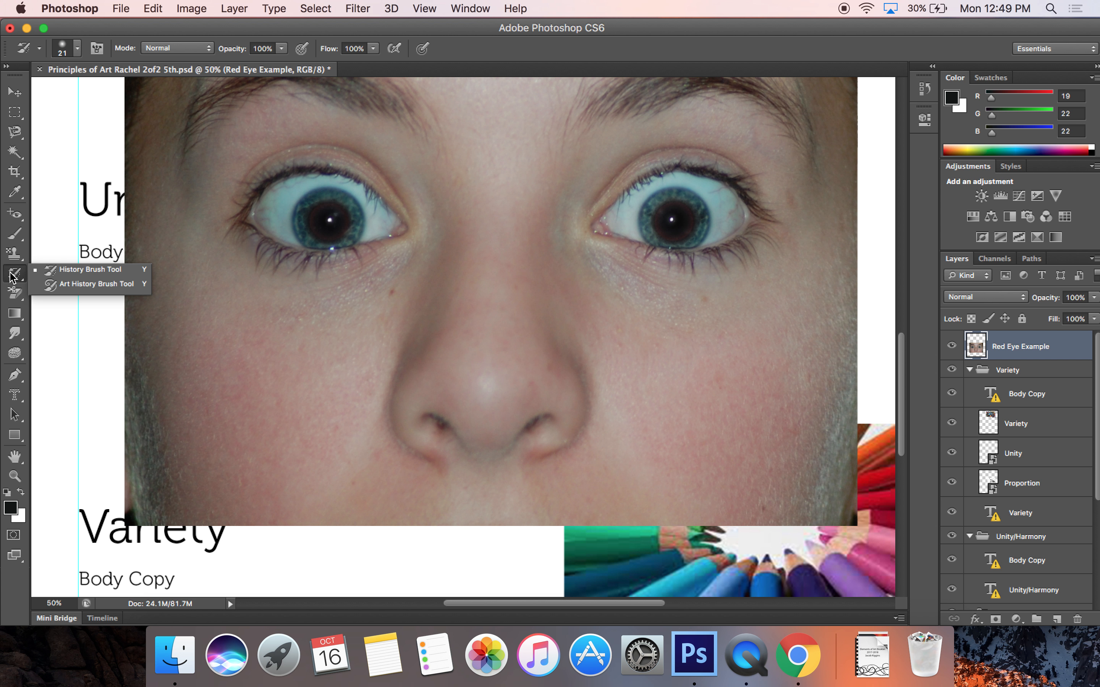
click(89, 271)
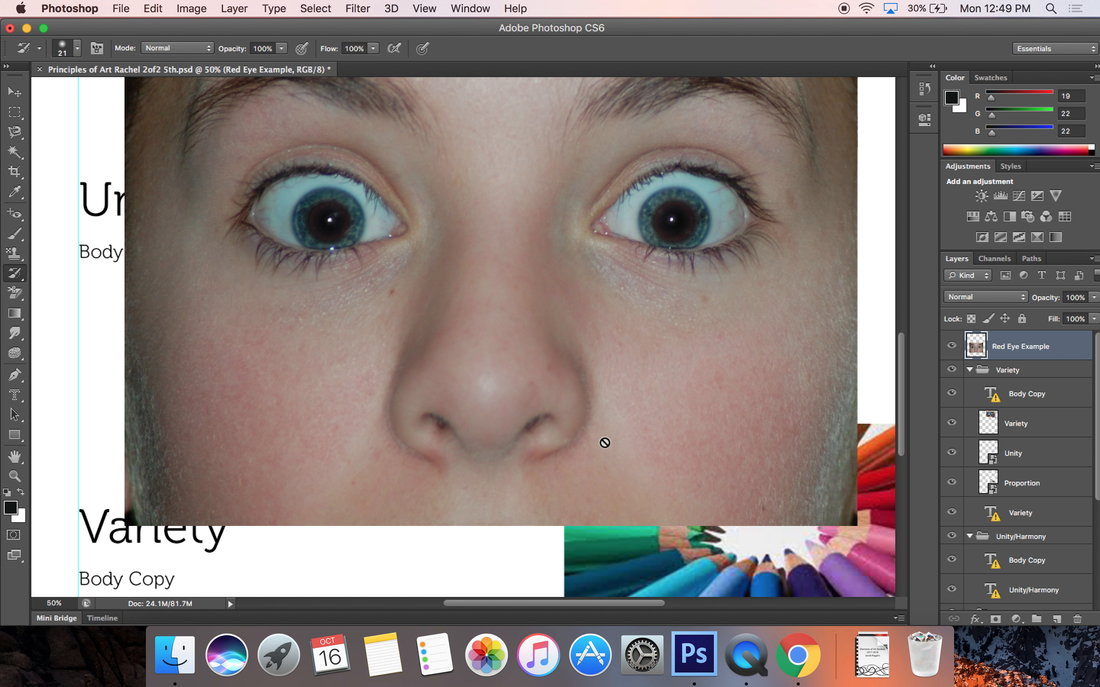
click(14, 274)
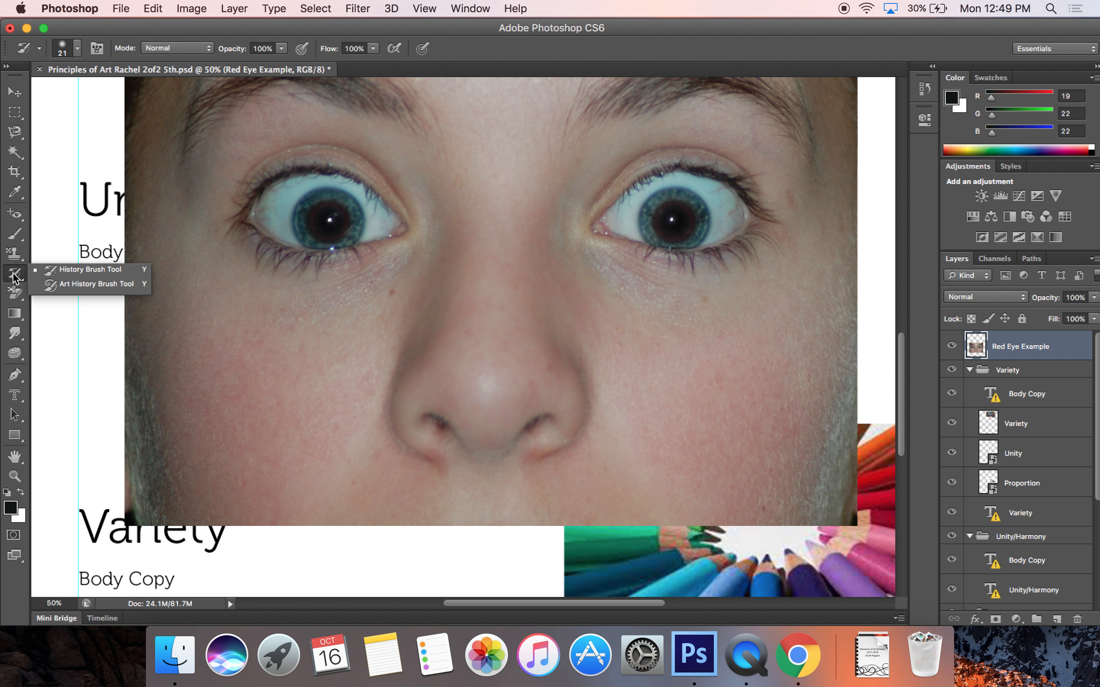
click(77, 285)
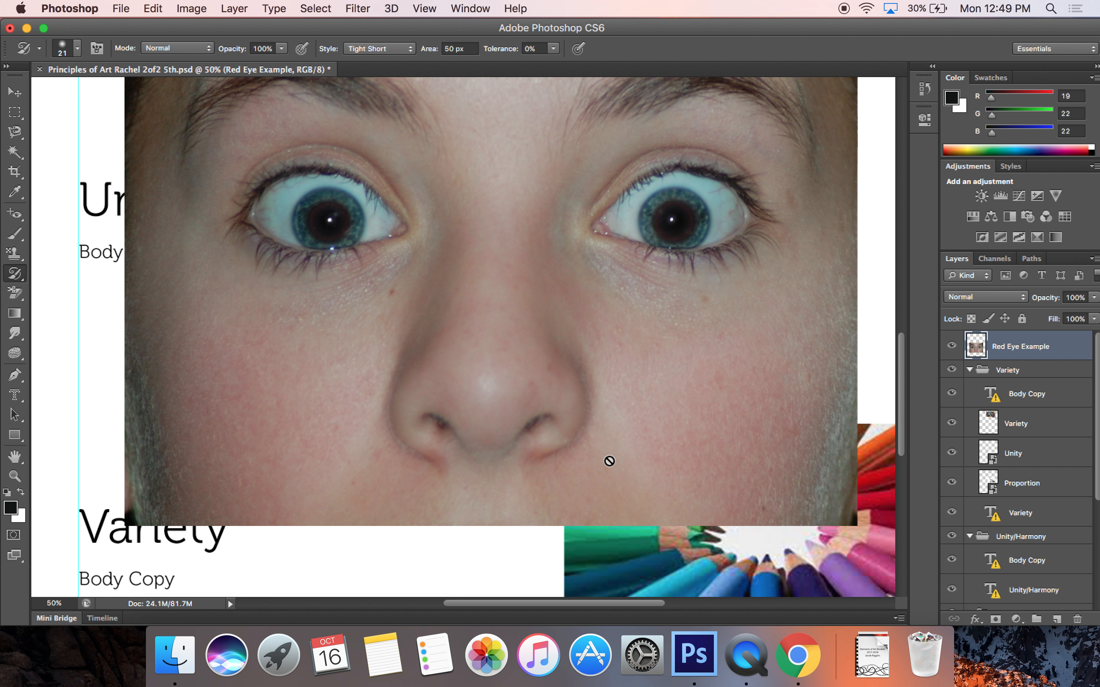
Repeatedly undo and redo recent edits on the face photo, ending with the grey woven pattern strokes restored over the eye and cheek
scroll(579, 254, up, 2)
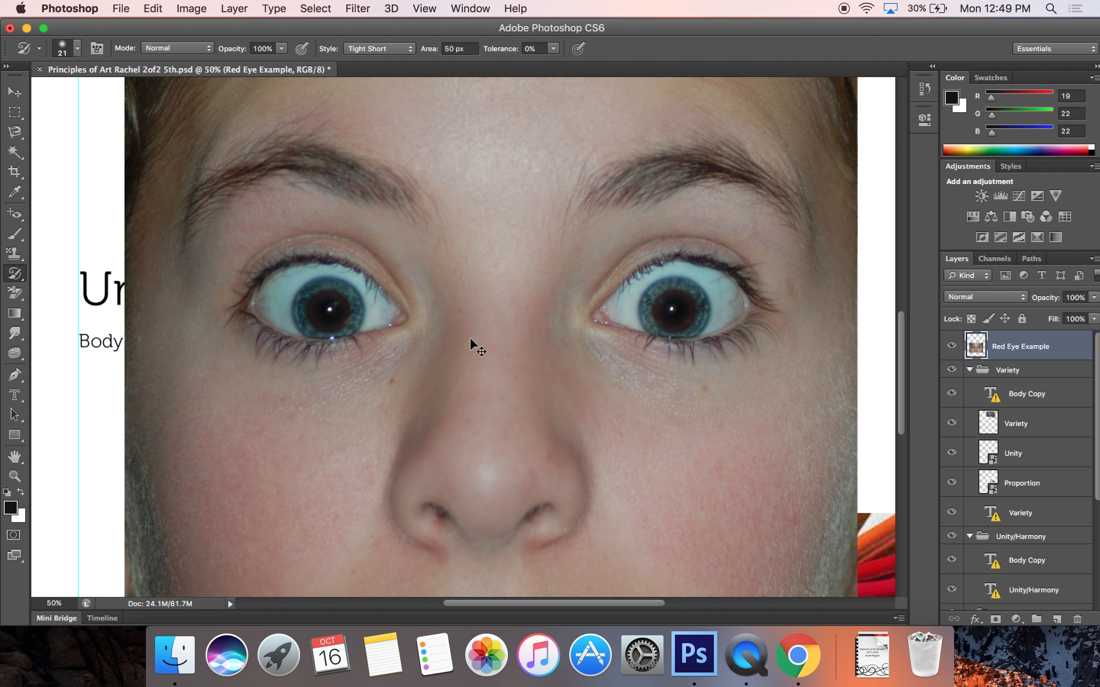
key(super+z)
scroll(471, 339, down, 3)
scroll(471, 339, up, 1)
key(super+z)
key(super+z)
key(super+z)
key(super+z)
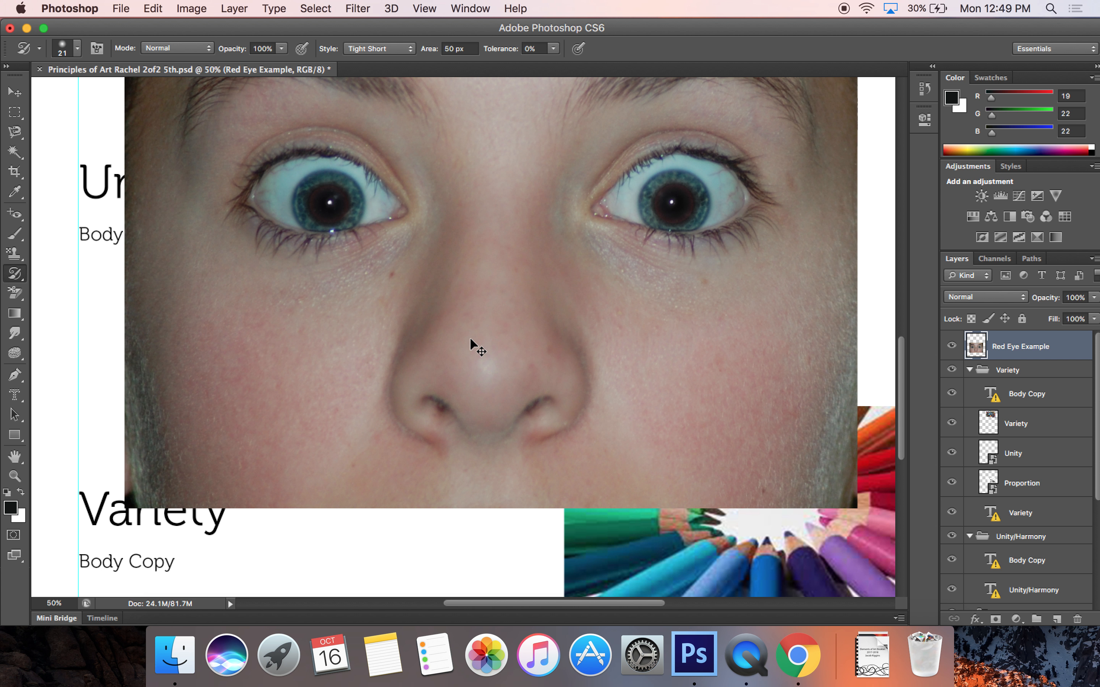
key(super+z)
key(super+z)
key(super+z)
key(super+z)
key(super+z)
key(super+z)
key(super+z)
key(super+z)
key(super+z)
key(super+z)
key(super+z)
key(super+z)
key(super+z)
key(super+z)
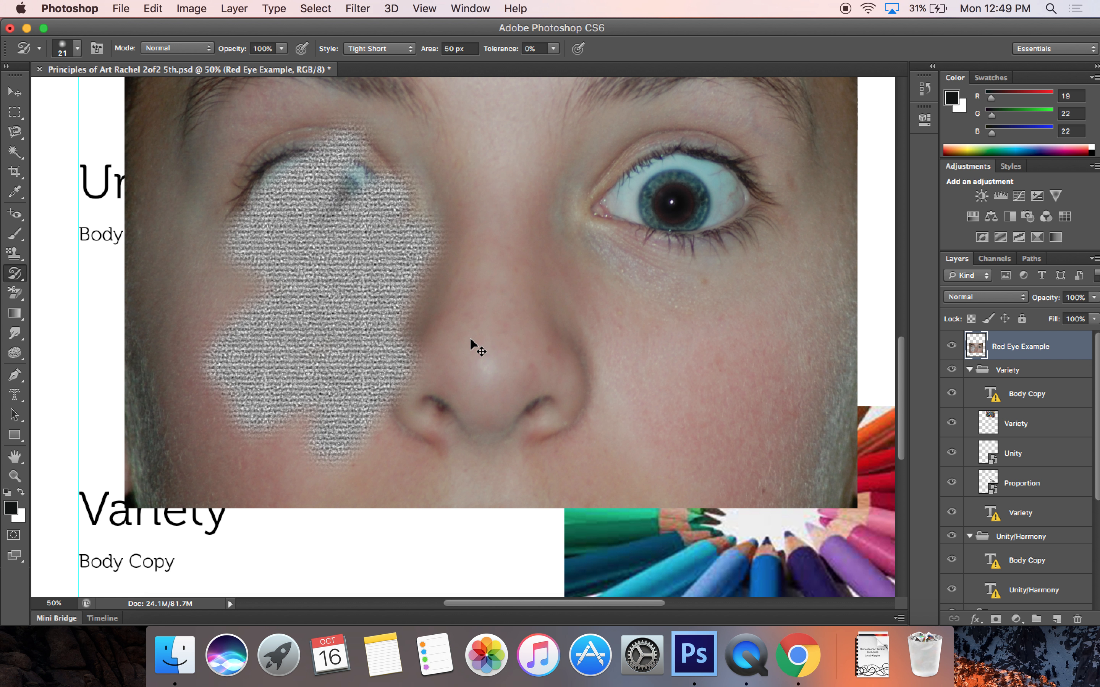
Step back through the pattern stamp and red-eye edits, step forward again, and finish with the pattern stamp strokes undone
key(super+z)
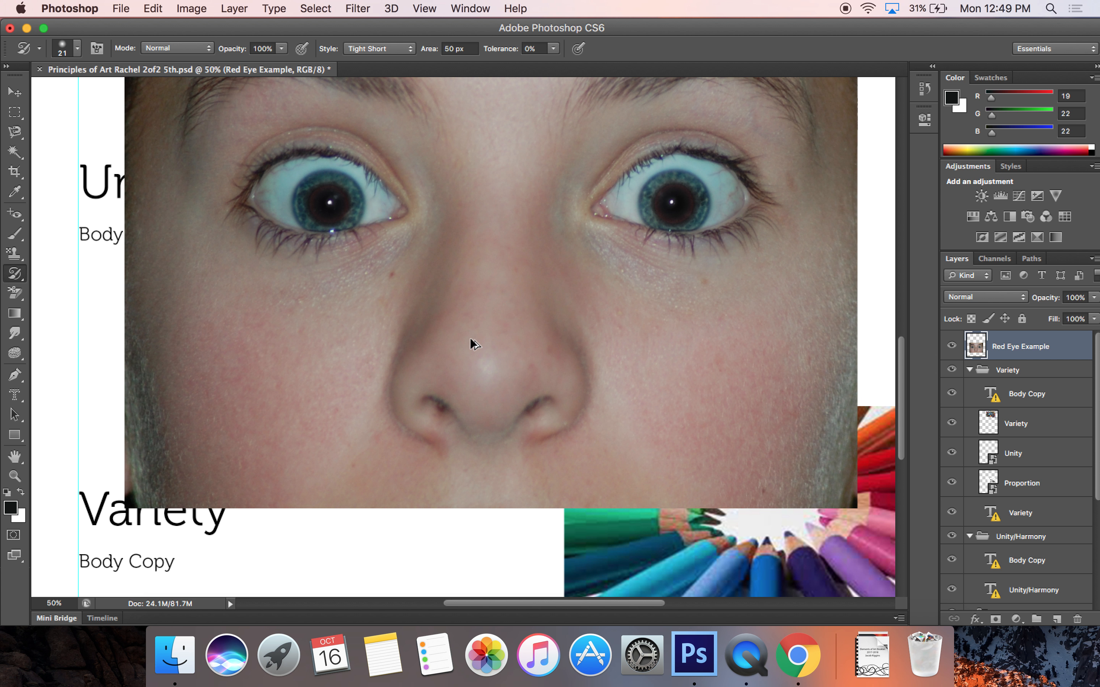
key(alt+super+z)
key(alt+super+z)
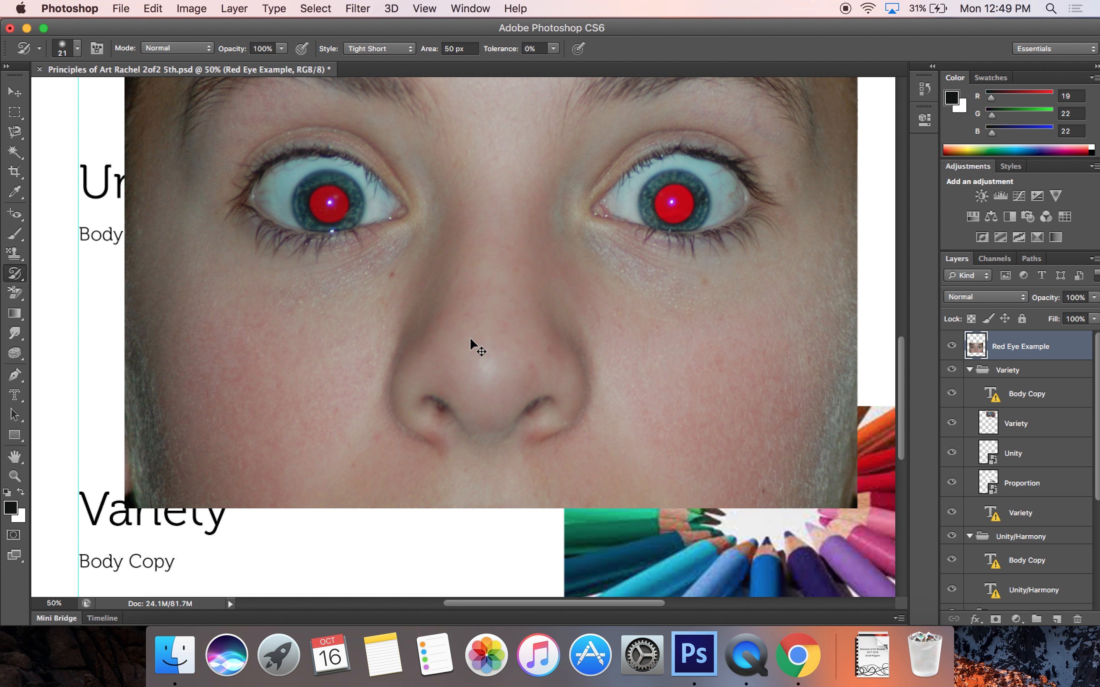
key(shift+super+z)
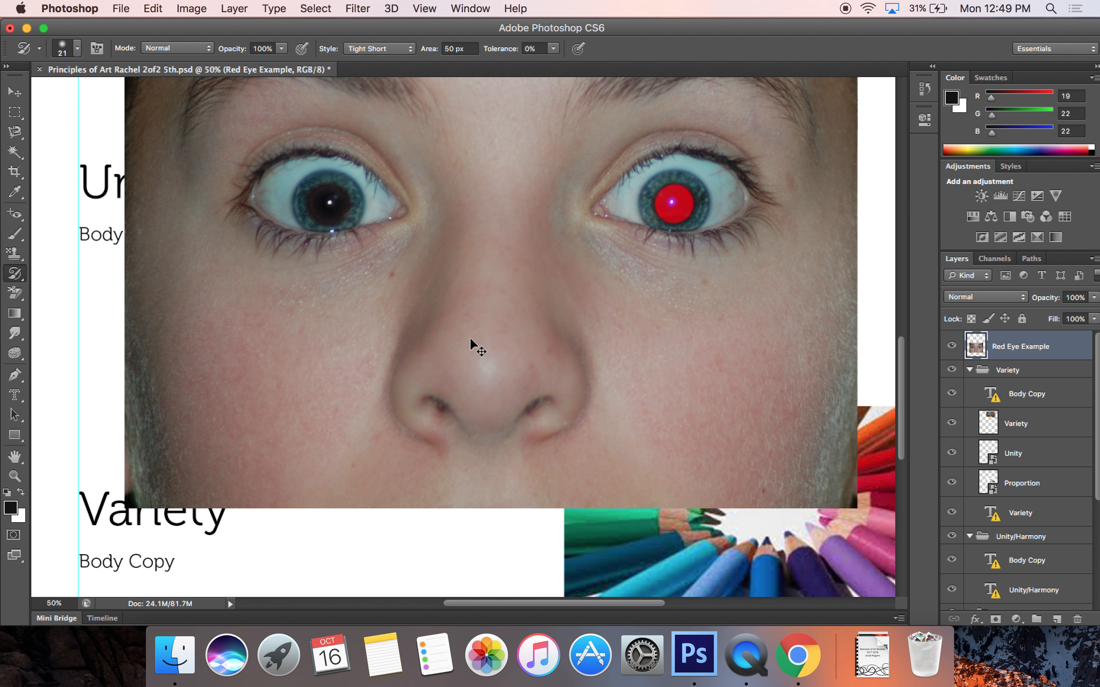
key(shift+super+z)
key(shift+super+z)
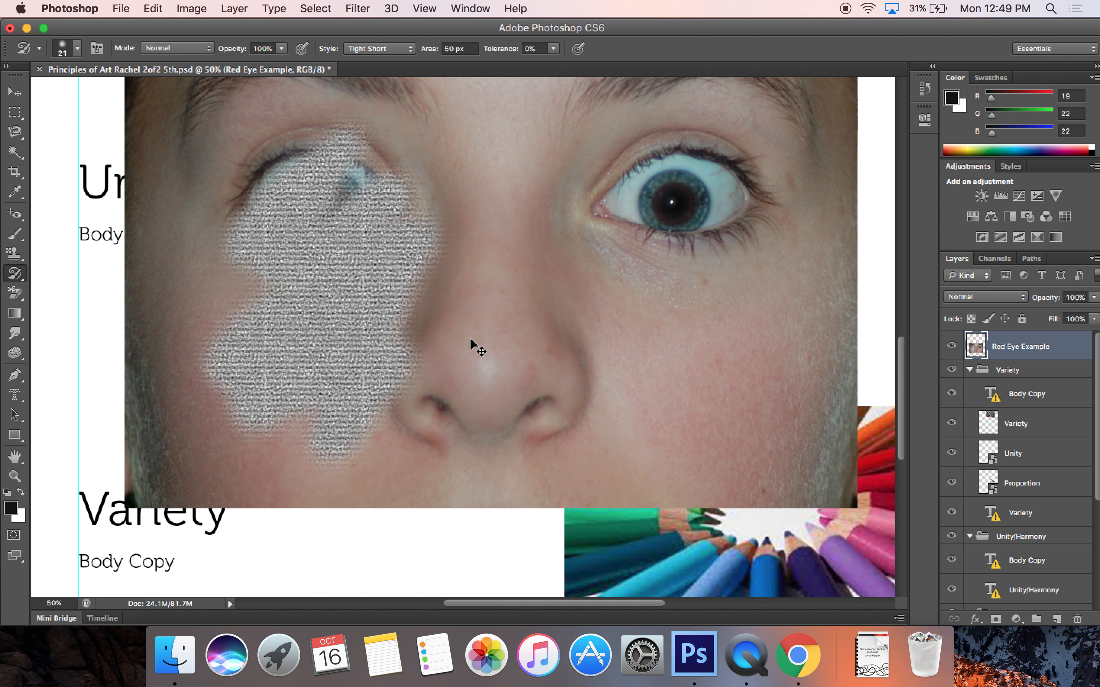
key(shift+super+z)
key(shift+super+z)
key(super+z)
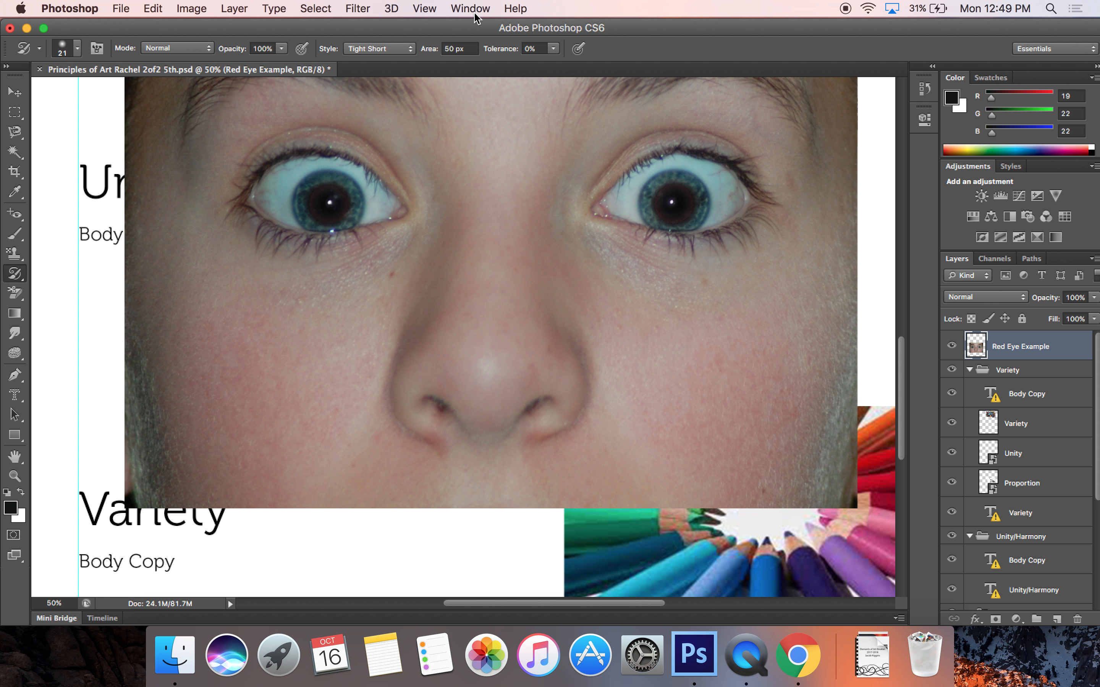
Display the History panel and look through its list of recorded edits
click(473, 10)
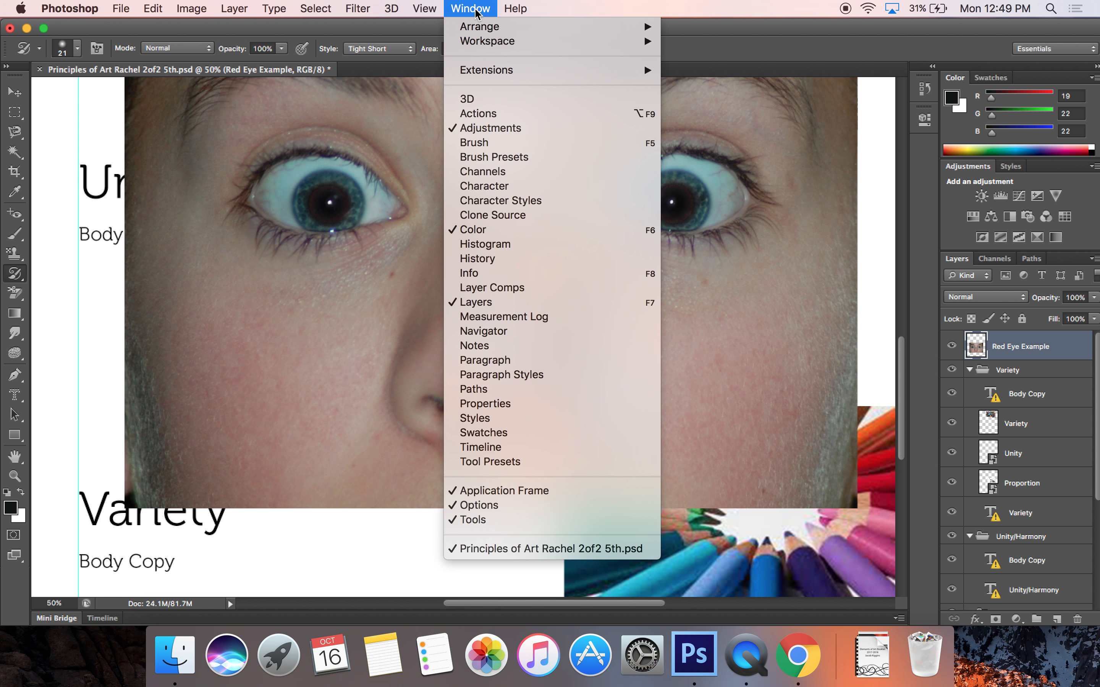
click(535, 267)
scroll(827, 221, up, 5)
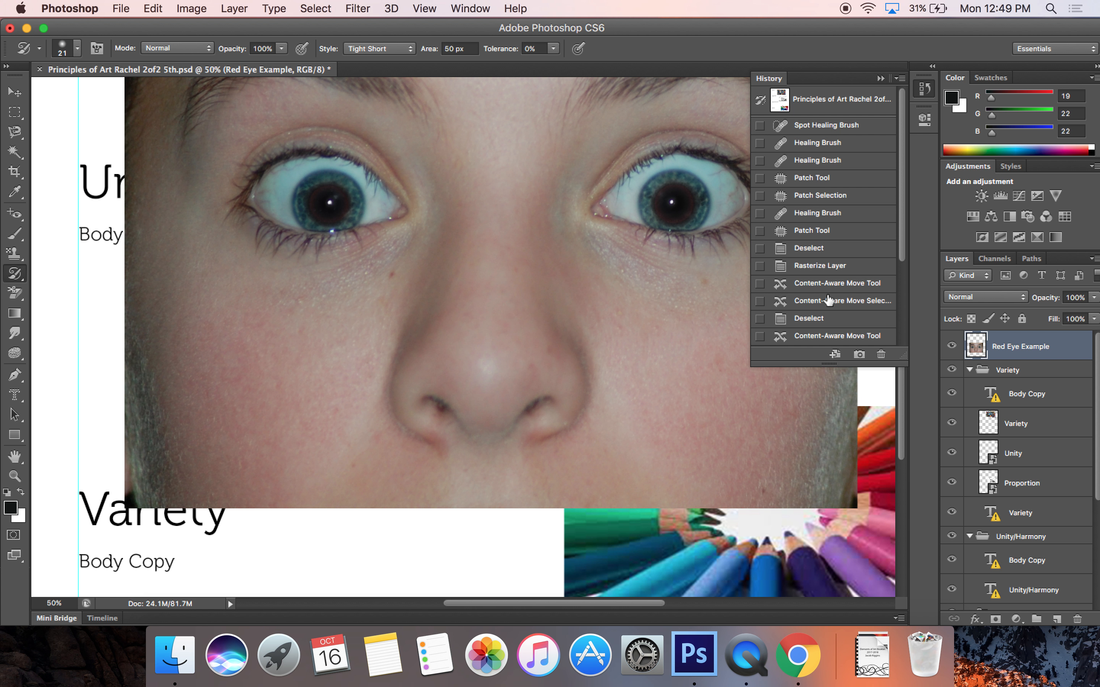
scroll(828, 300, down, 5)
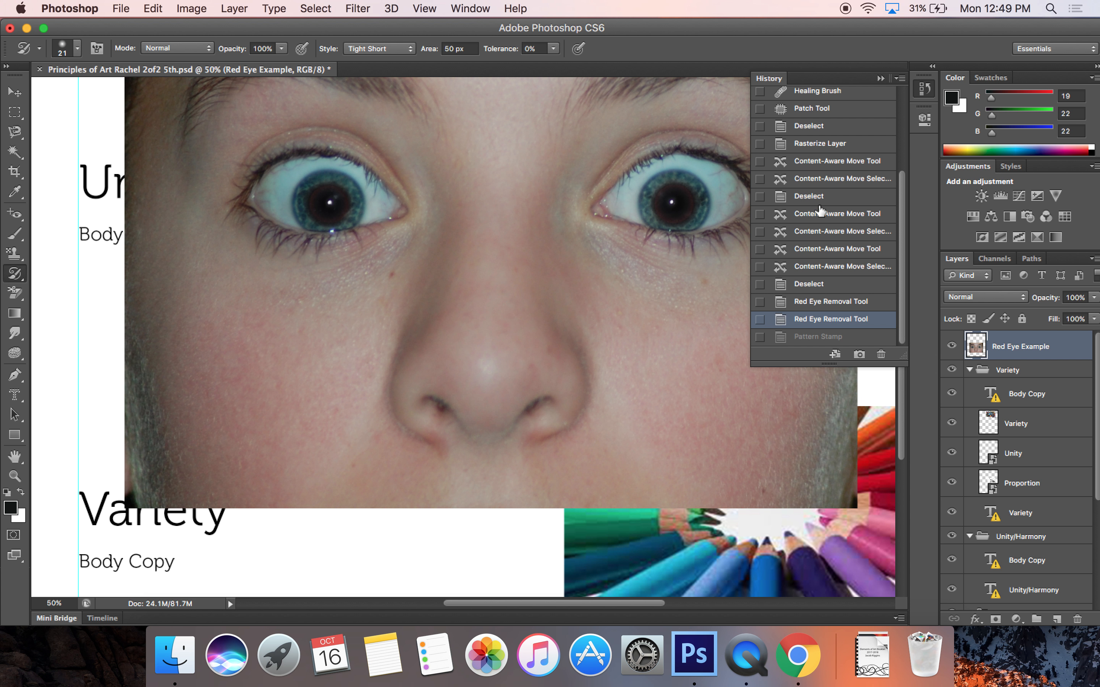
Revert to the second Content-Aware Move Tool state and step forward through the following Content-Aware Move states on the mural
click(837, 217)
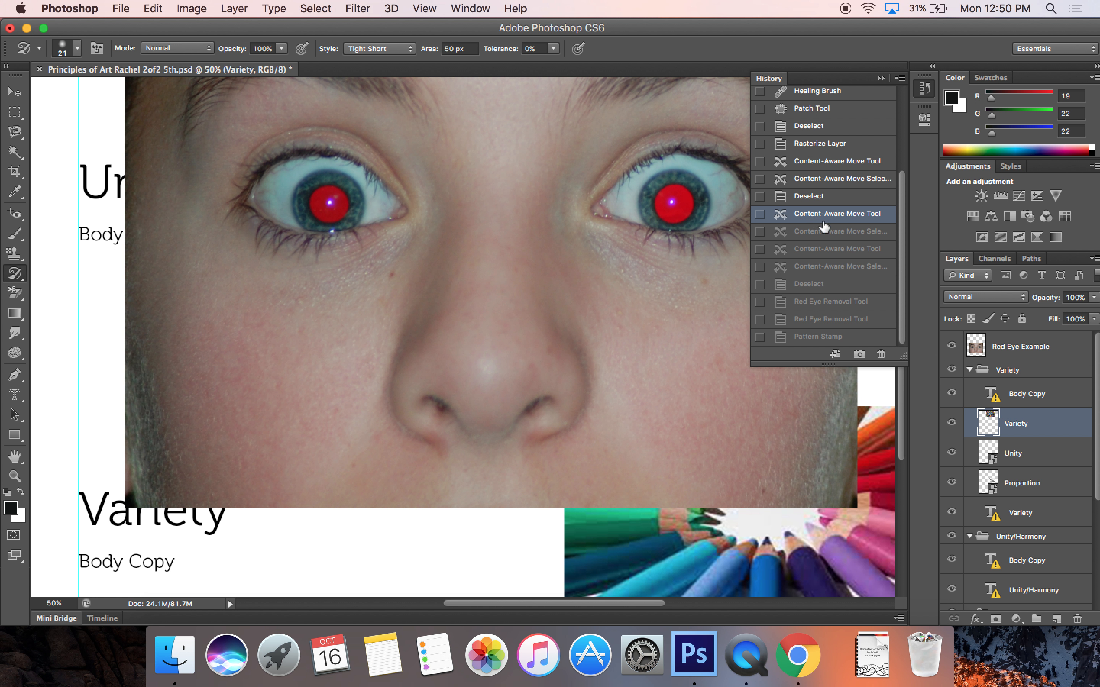
scroll(566, 273, up, 15)
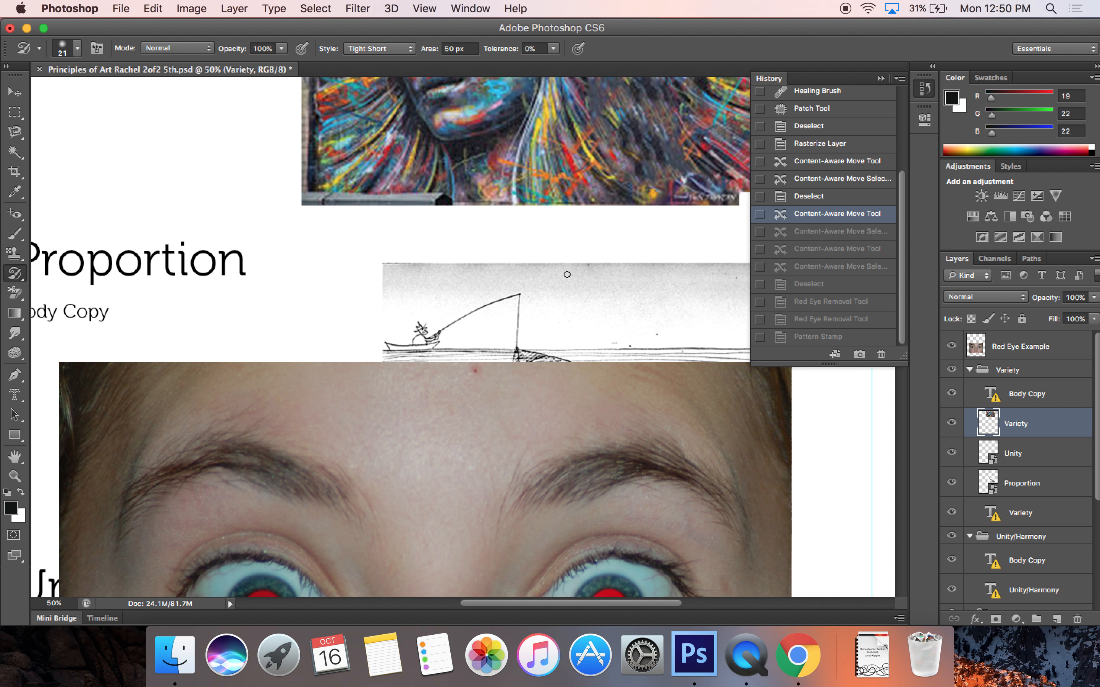
scroll(568, 273, left, 2)
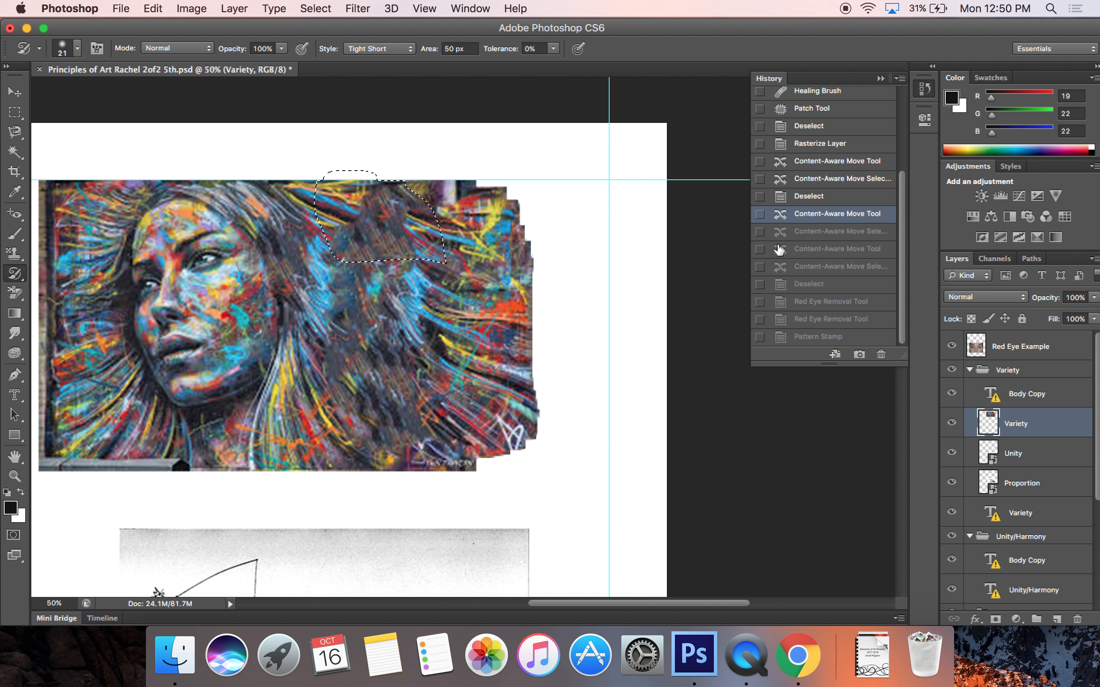
scroll(347, 334, left, 2)
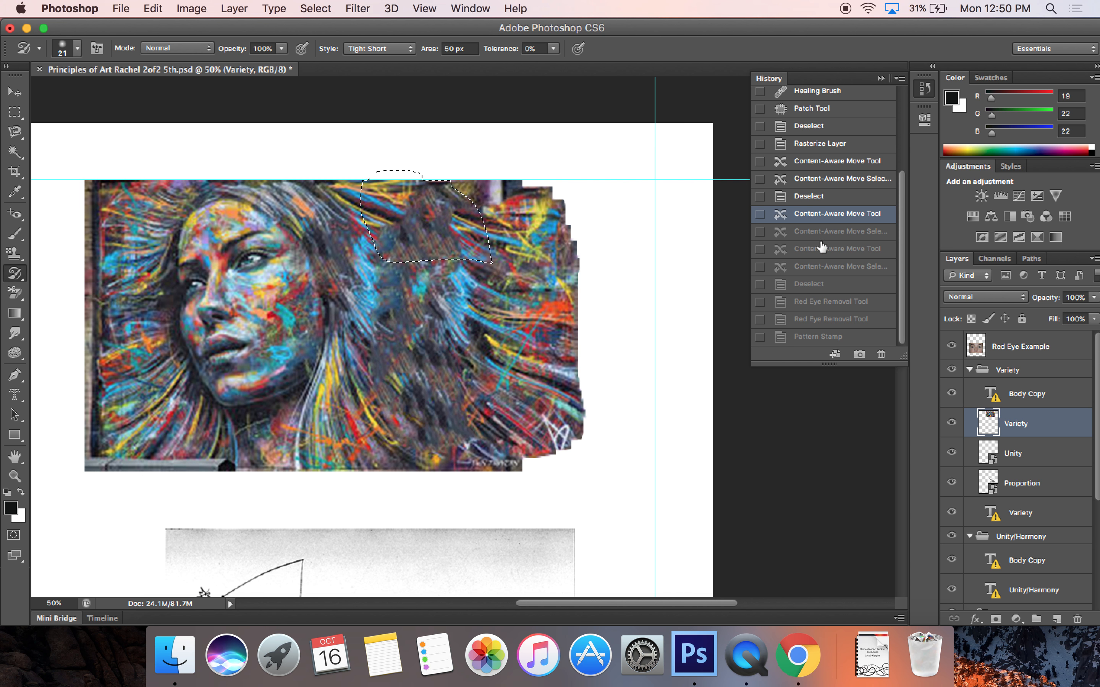
click(831, 233)
click(836, 249)
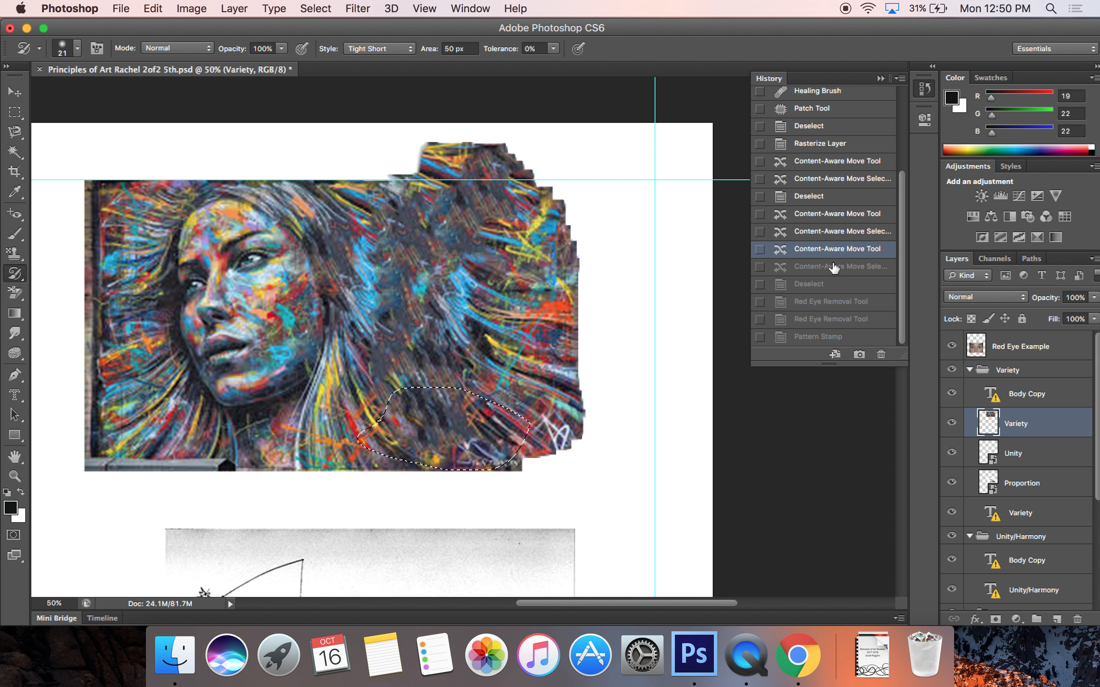
click(834, 269)
Step forward through the Deselect, Red Eye Removal and Pattern Stamp history states, and return to the second Red Eye Removal Tool state
scroll(825, 277, down, 5)
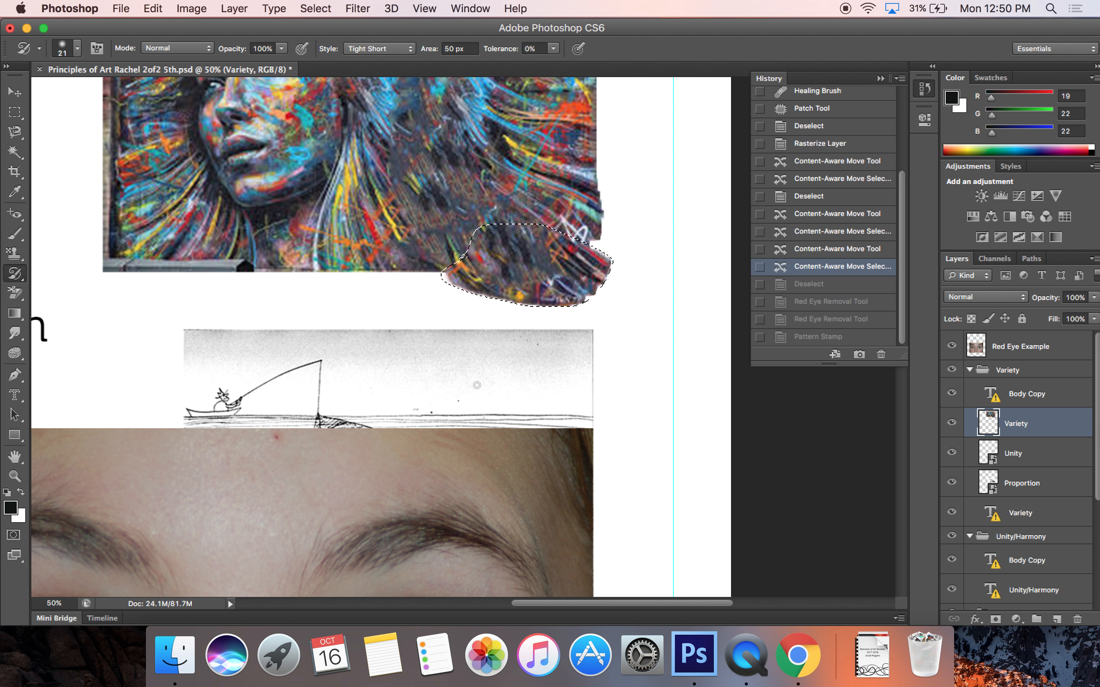
click(818, 286)
click(817, 303)
scroll(459, 376, down, 10)
scroll(459, 376, left, 4)
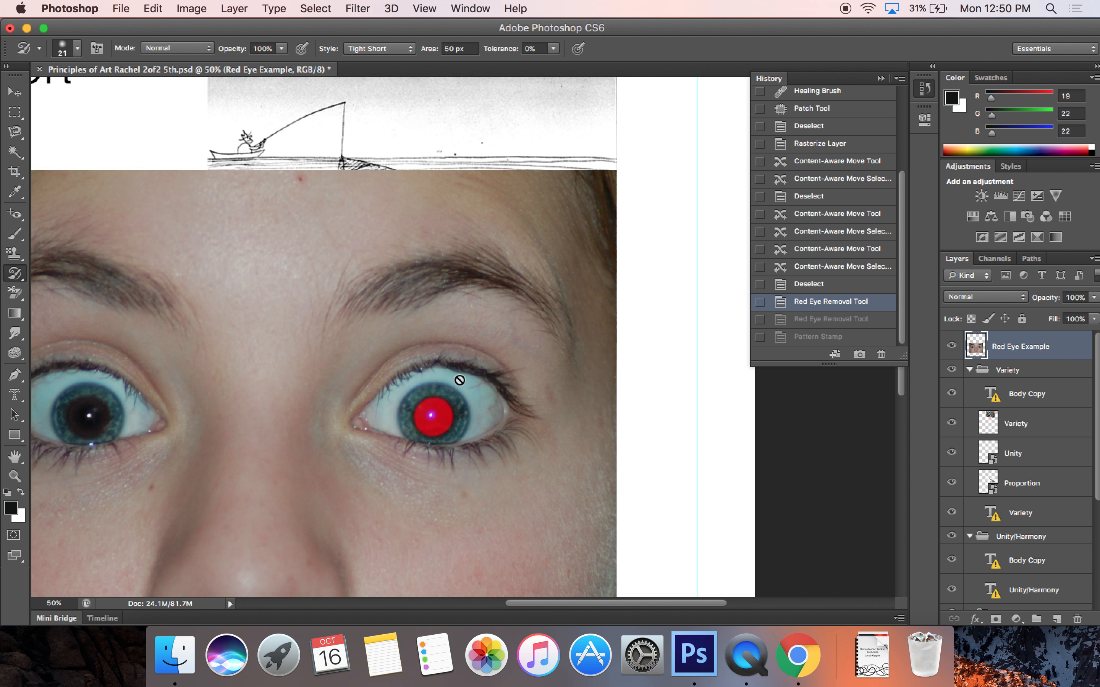
scroll(460, 380, left, 2)
click(823, 319)
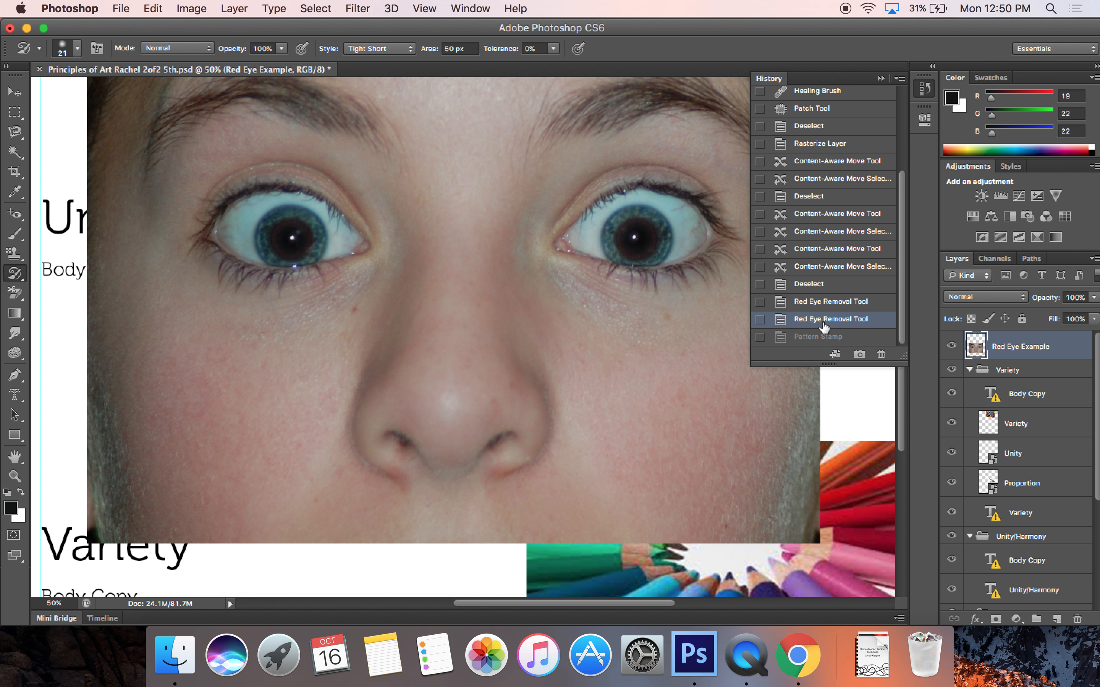
click(828, 337)
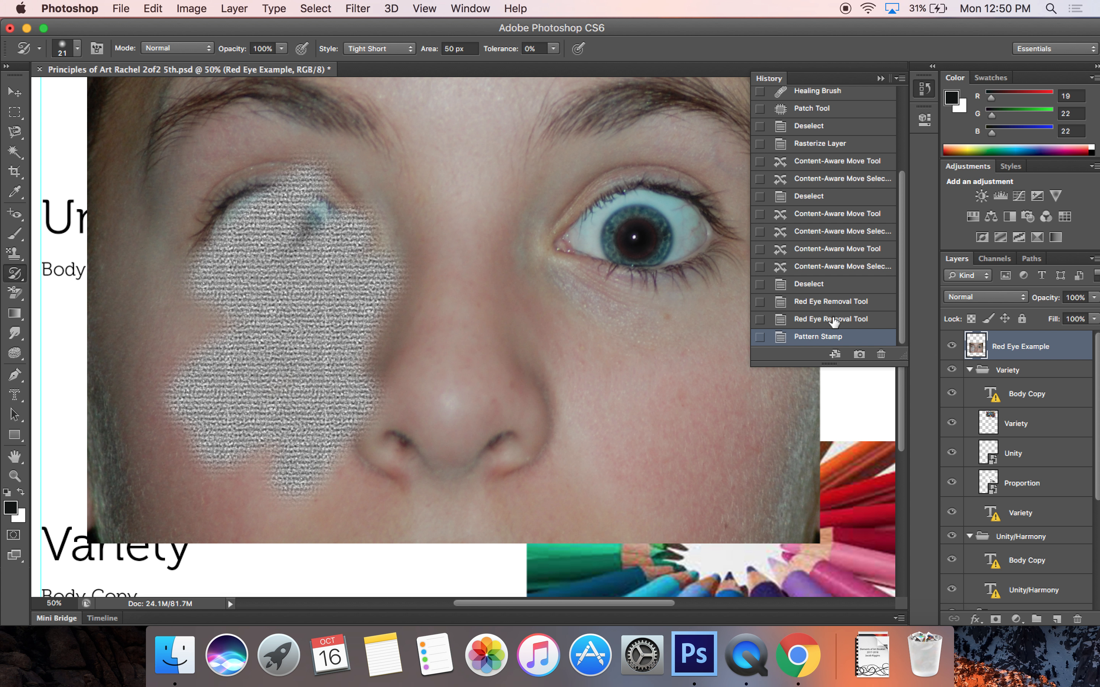
click(834, 320)
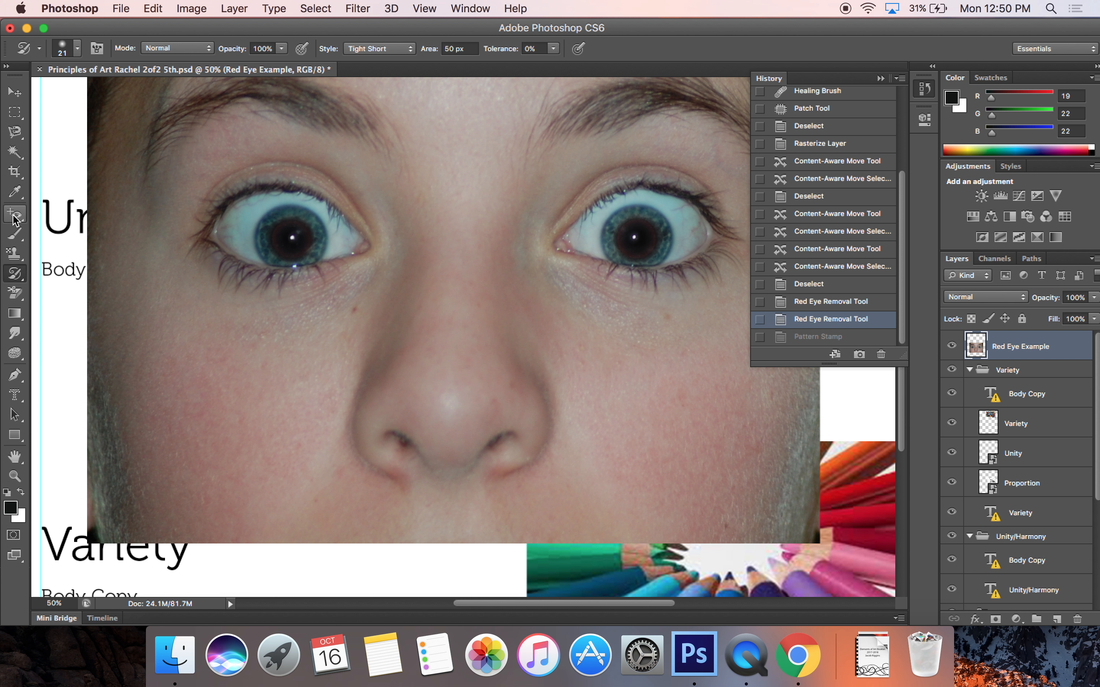
Paint a black curled moustache below the nose with the Brush Tool at size 30, and undo the stroke
click(15, 234)
mouse_move(214, 492)
mouse_down()
mouse_move(207, 460)
mouse_move(291, 447)
mouse_move(326, 488)
mouse_move(494, 499)
mouse_move(556, 483)
mouse_move(591, 432)
mouse_move(646, 425)
mouse_move(682, 490)
mouse_up()
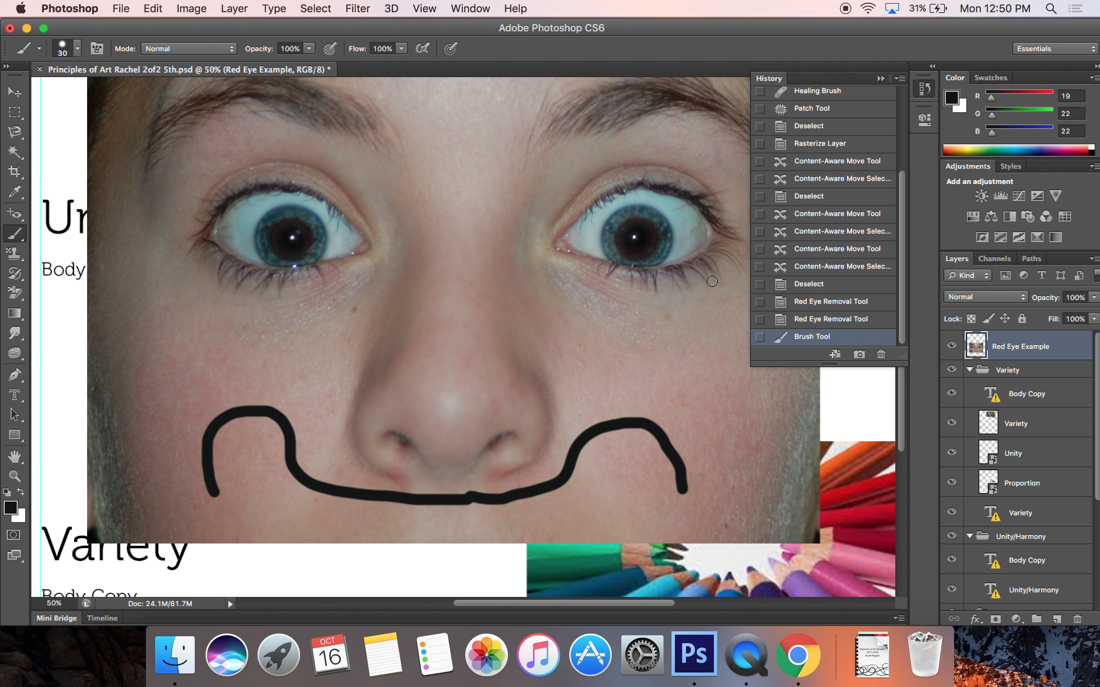
key(super+z)
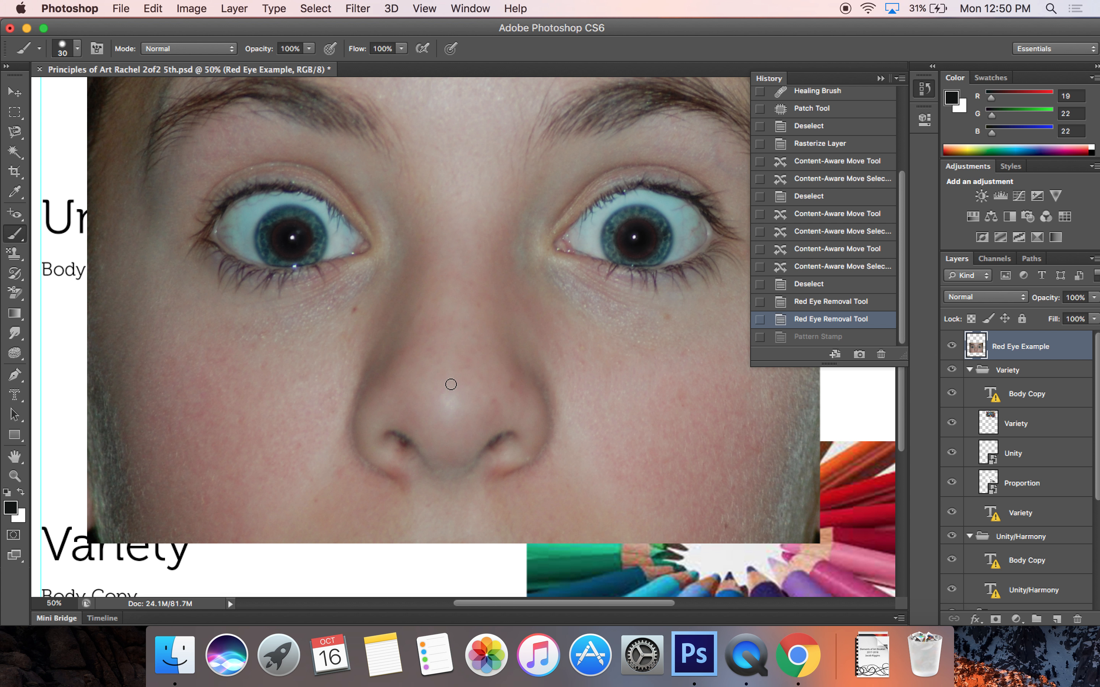
Erase the lower-left corner of the face photo with the Eraser Tool at size 70, and undo the erasure
click(13, 258)
drag(16, 294, 77, 291)
drag(76, 366, 124, 450)
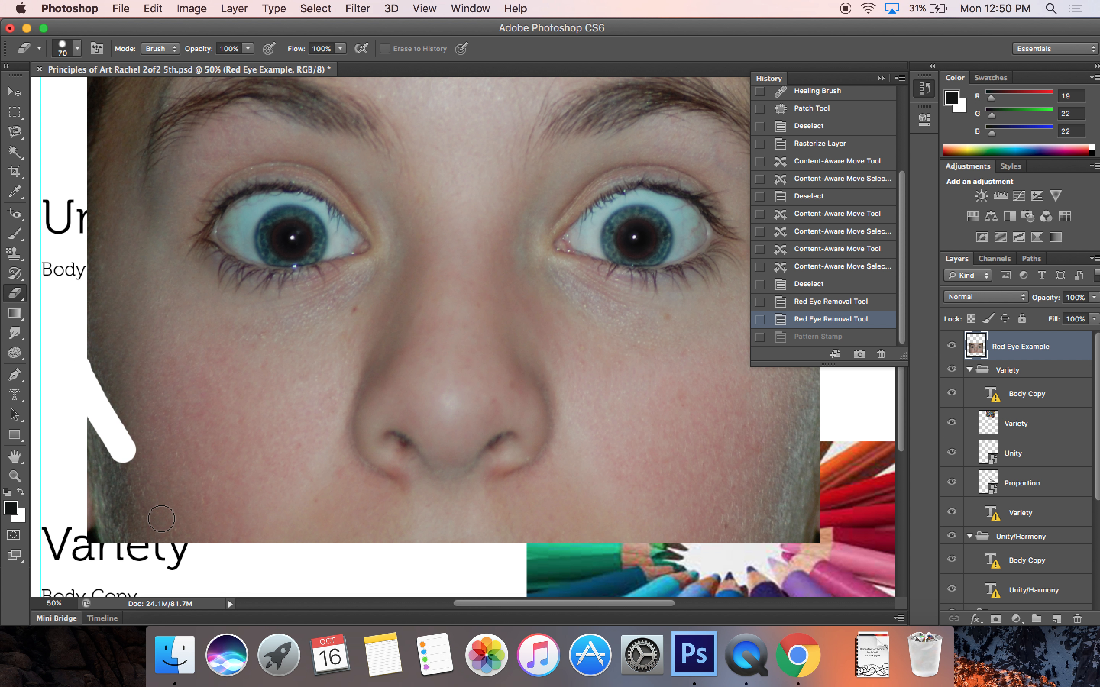
mouse_move(161, 518)
mouse_down()
mouse_move(91, 454)
mouse_move(94, 429)
mouse_move(88, 528)
mouse_move(99, 508)
mouse_move(148, 523)
mouse_move(184, 553)
mouse_up()
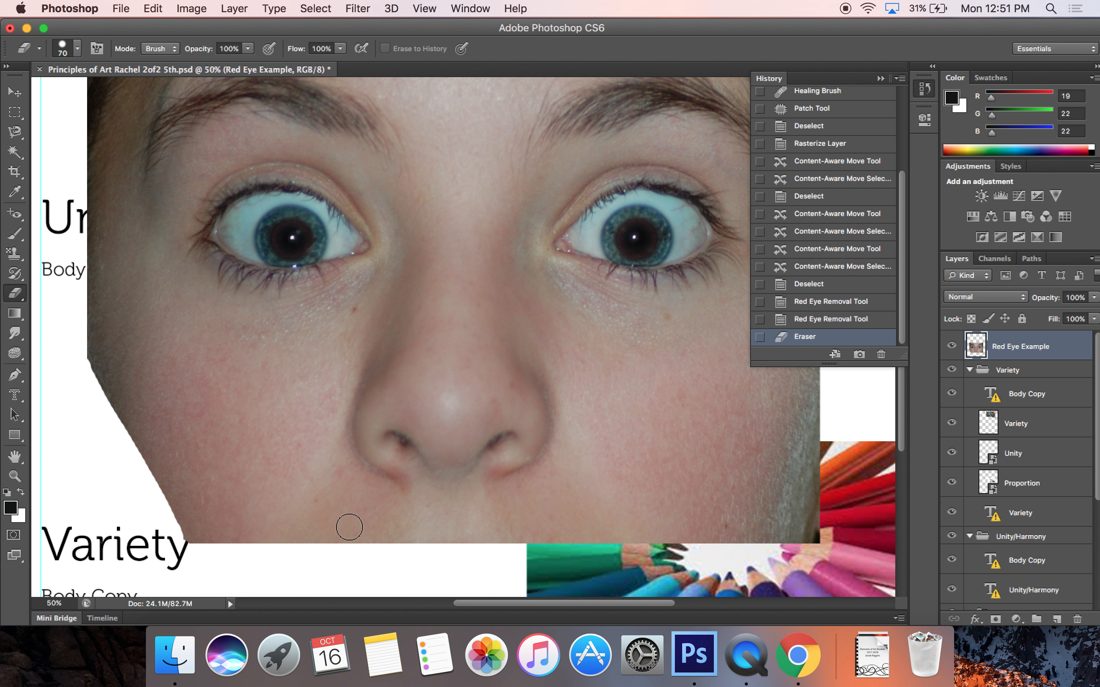
key(super+z)
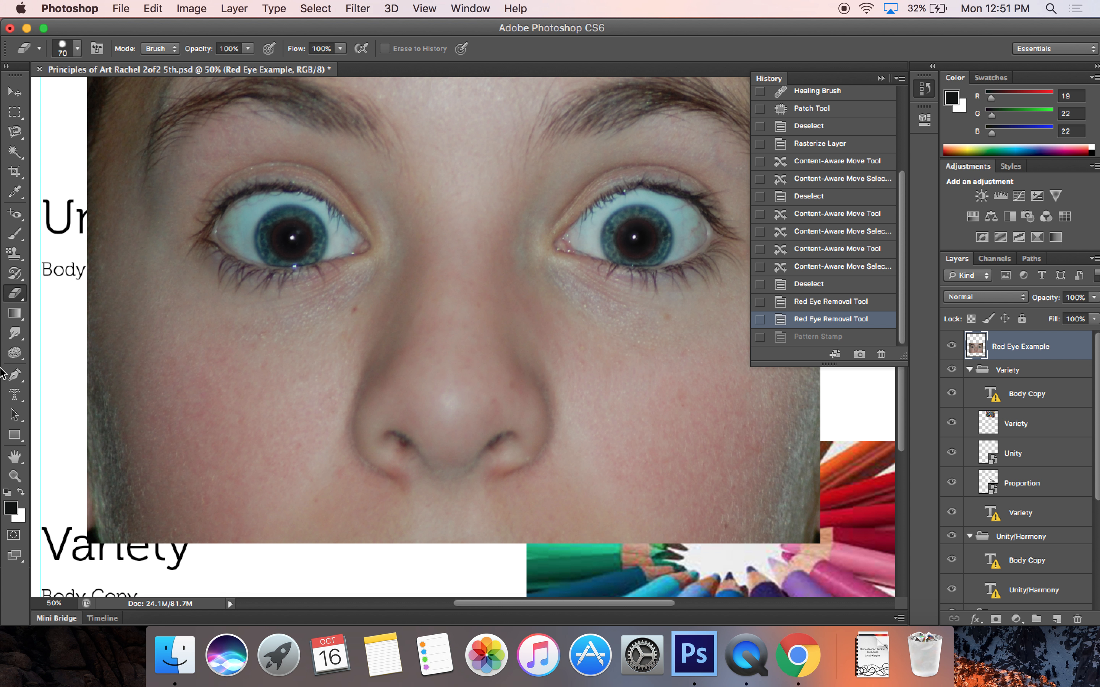
Try the Magic Eraser Tool at tolerance 32 on the white of the photo's left-hand eye, undoing the last erasure
drag(13, 301, 50, 305)
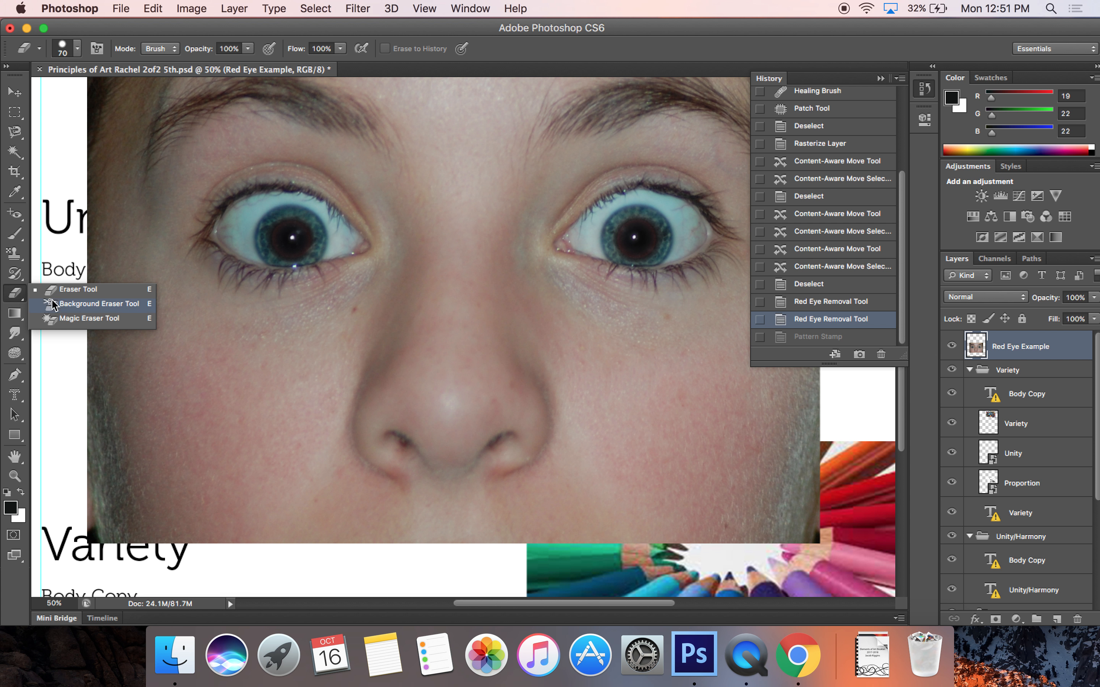
click(68, 320)
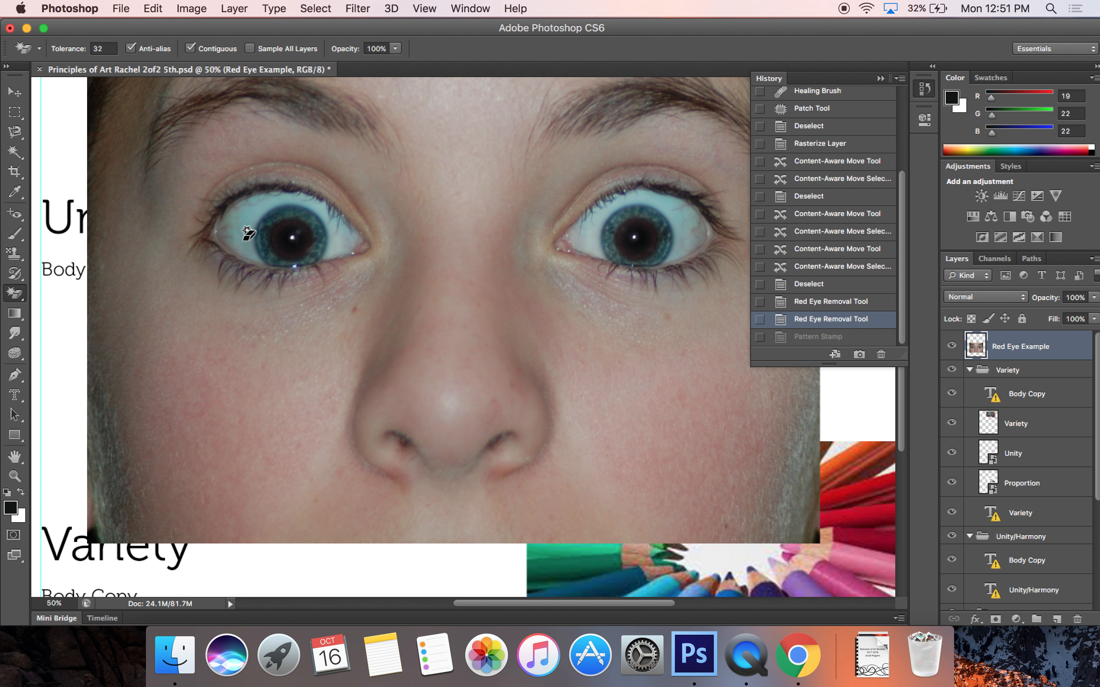
scroll(249, 233, up, 5)
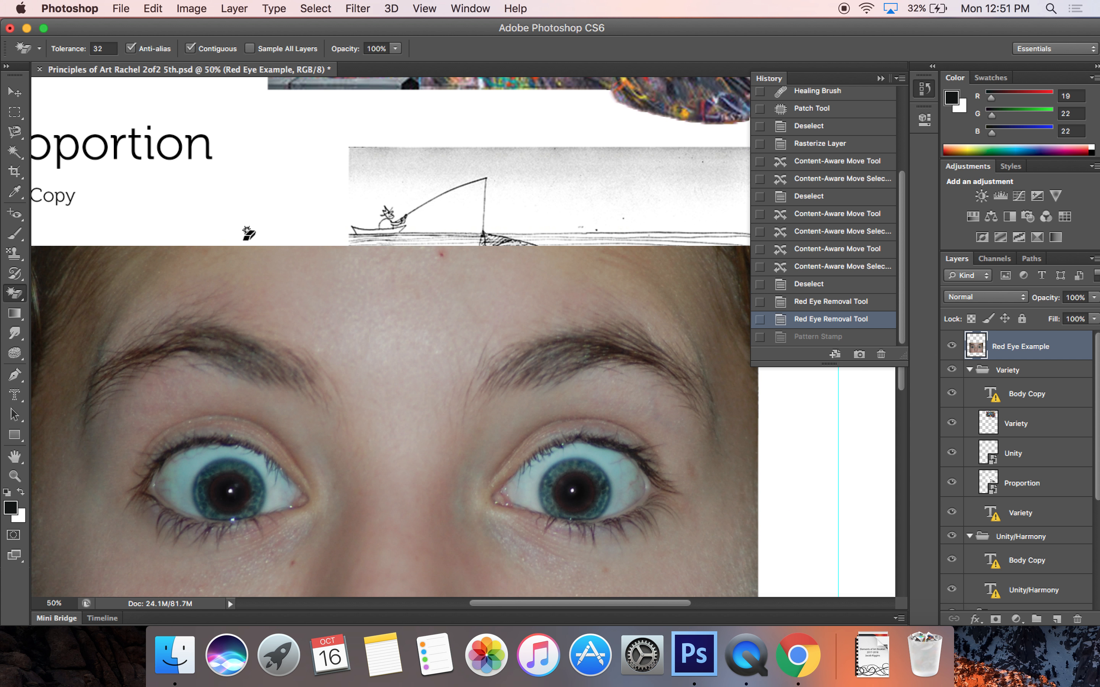
scroll(249, 233, down, 6)
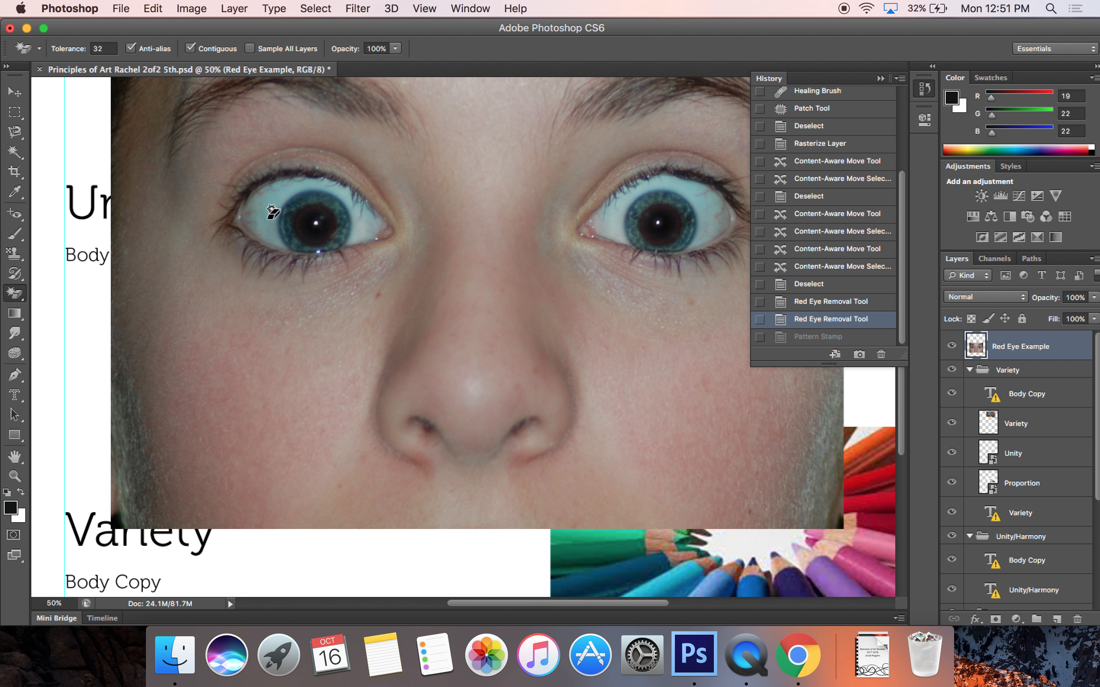
click(272, 212)
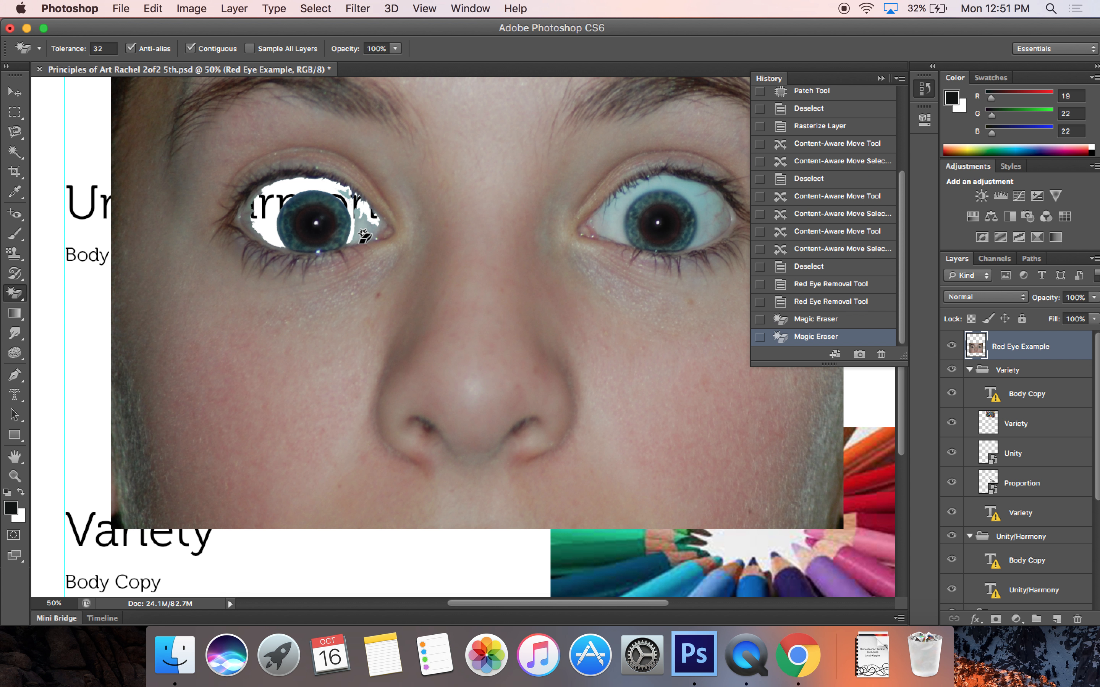
click(364, 236)
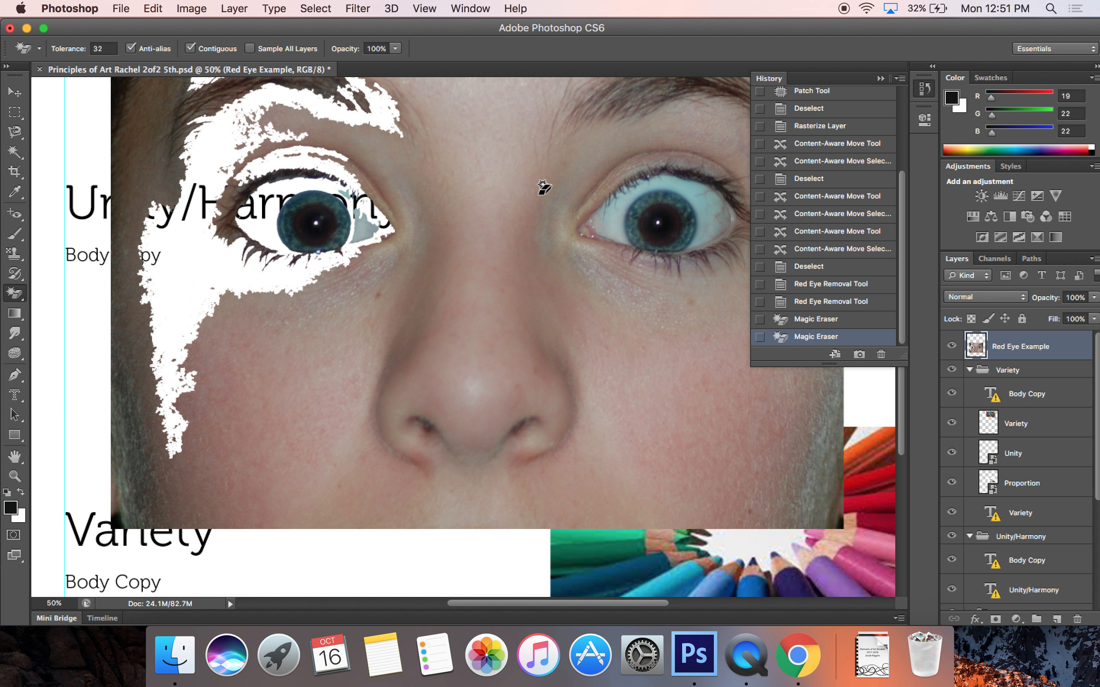
key(super+z)
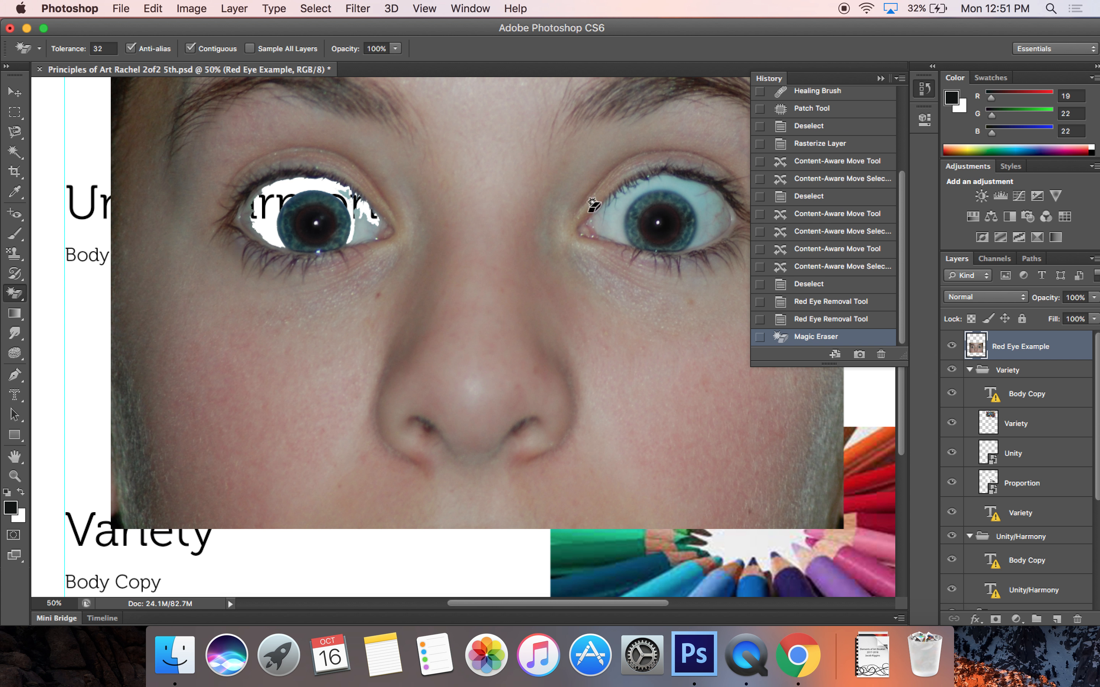
Magic-erase the remaining whites of both eyes, and step back through all the Magic Eraser edits
click(365, 232)
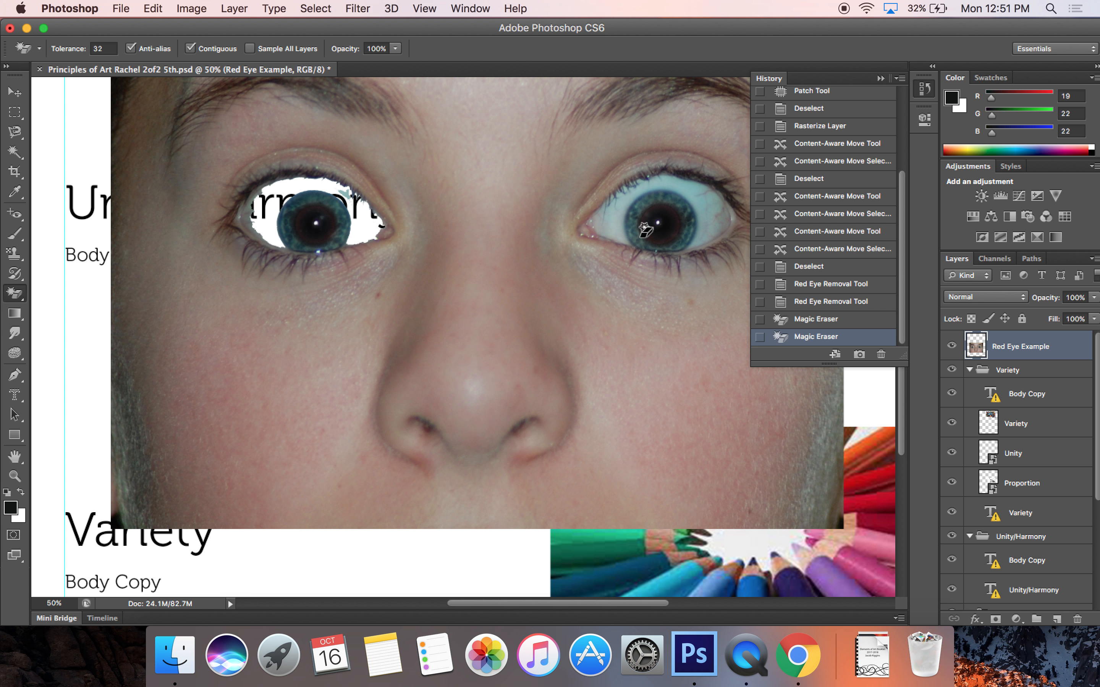
click(615, 229)
click(714, 216)
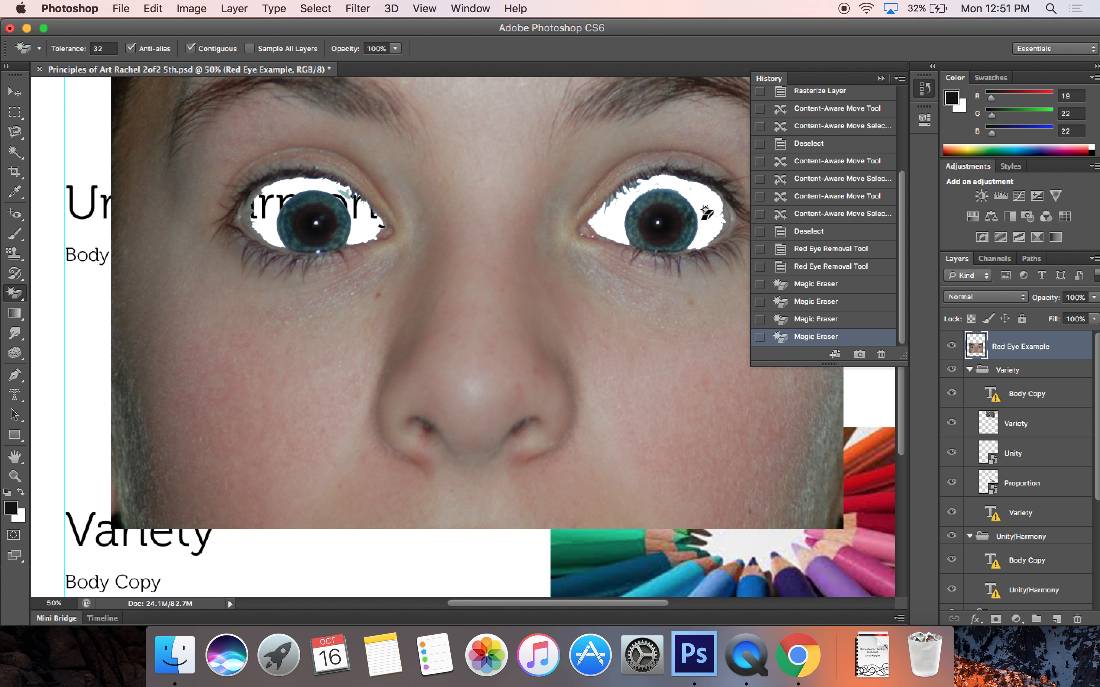
key(super+z)
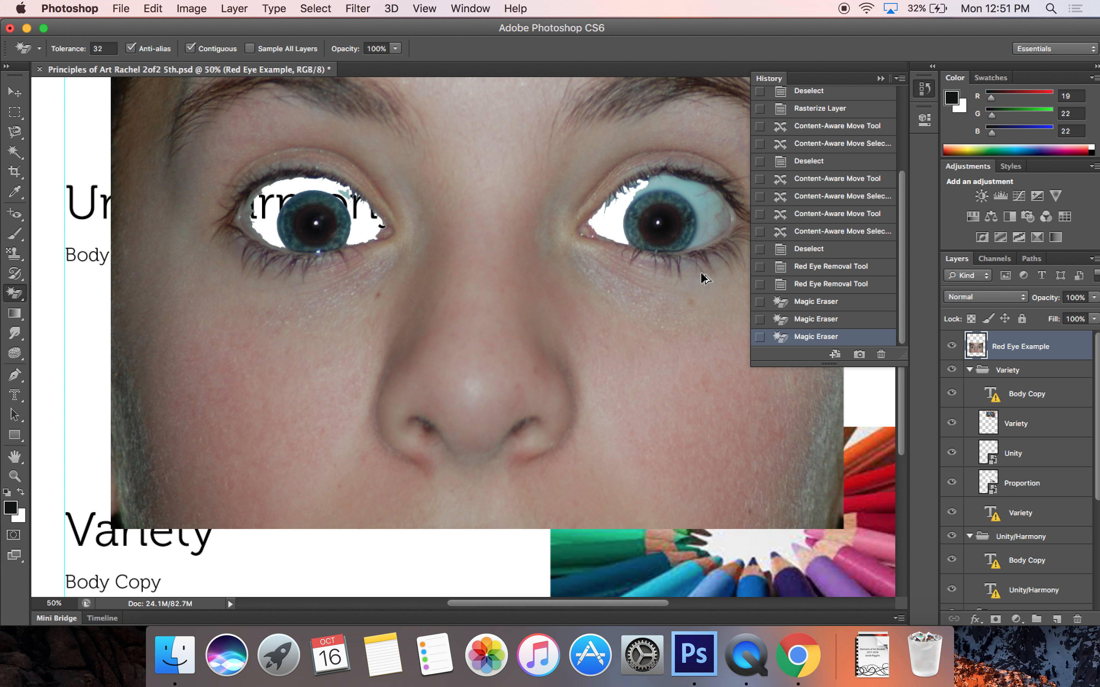
key(alt+super+z)
key(alt+super+z)
key(alt+super+z)
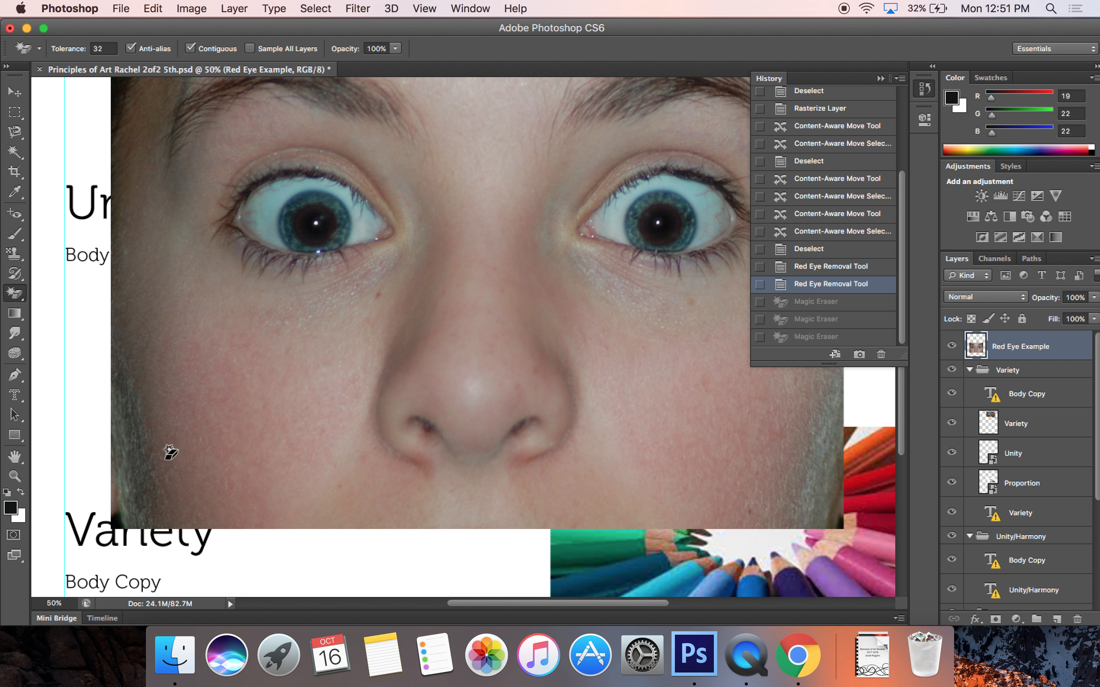
Erase a curved stroke on the photo's left-hand cheek with the Background Eraser Tool at size 13, and undo it
right_click(15, 294)
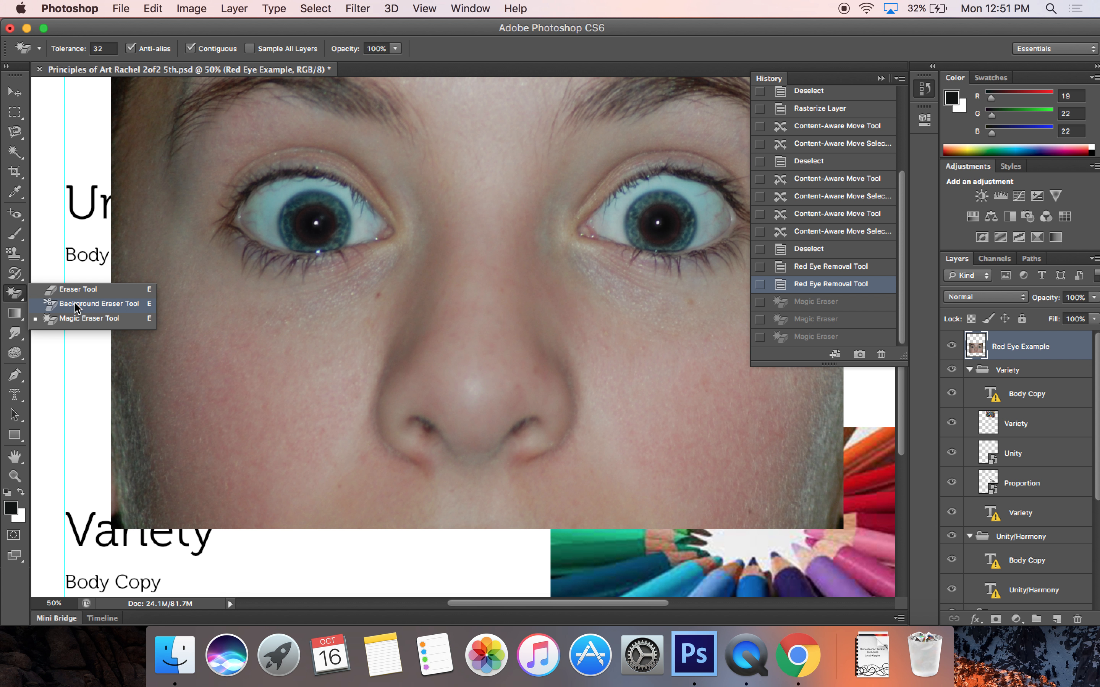
click(77, 305)
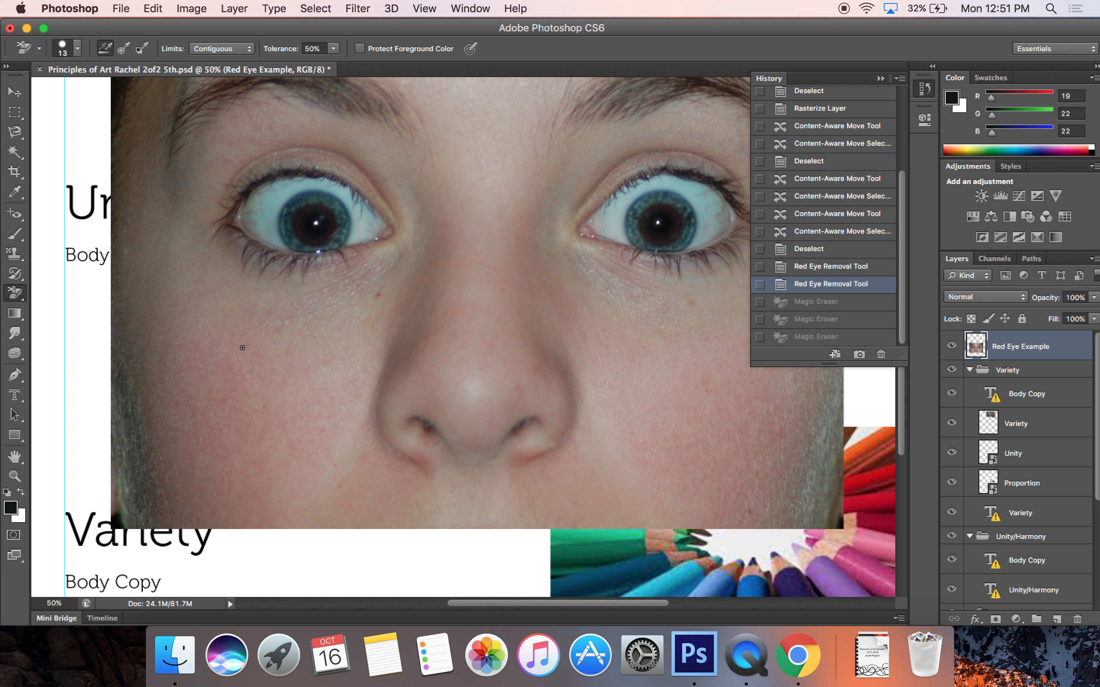
mouse_move(211, 347)
mouse_down()
mouse_move(244, 392)
mouse_move(328, 437)
mouse_move(326, 454)
mouse_up()
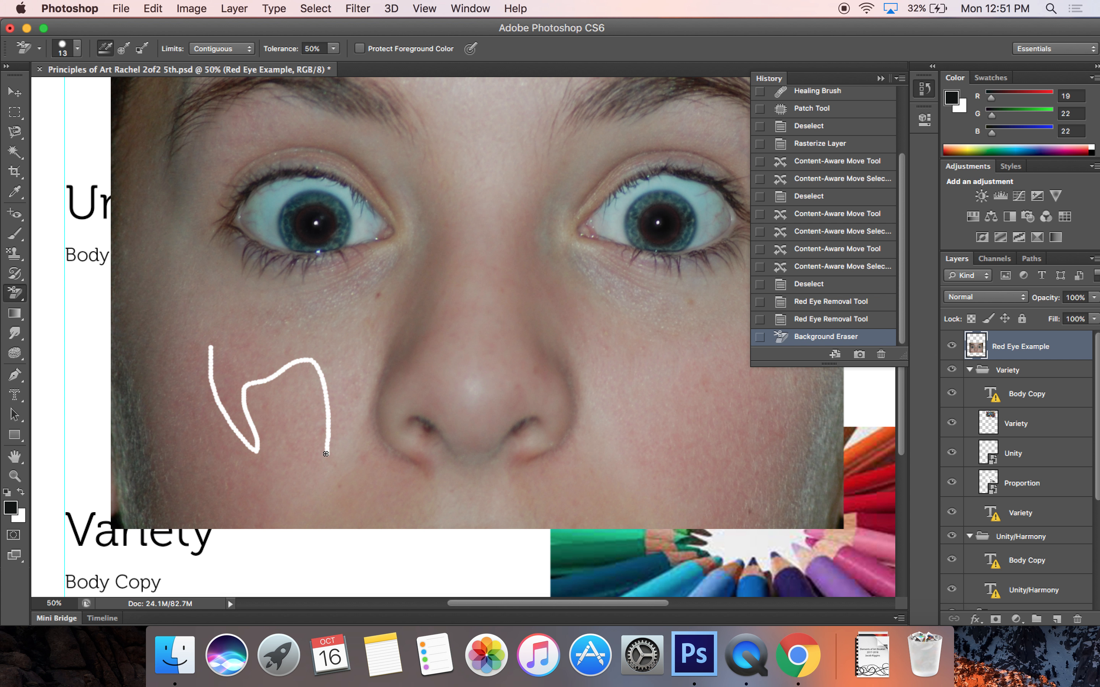
scroll(390, 384, down, 5)
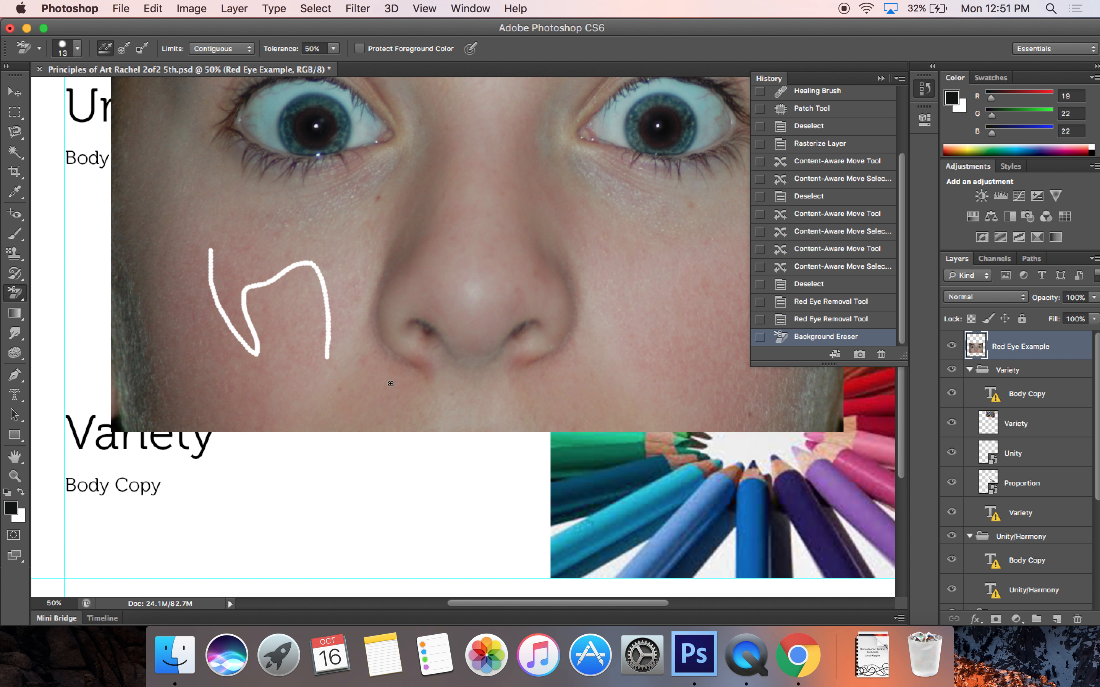
scroll(390, 384, up, 4)
scroll(390, 384, left, 1)
key(super+z)
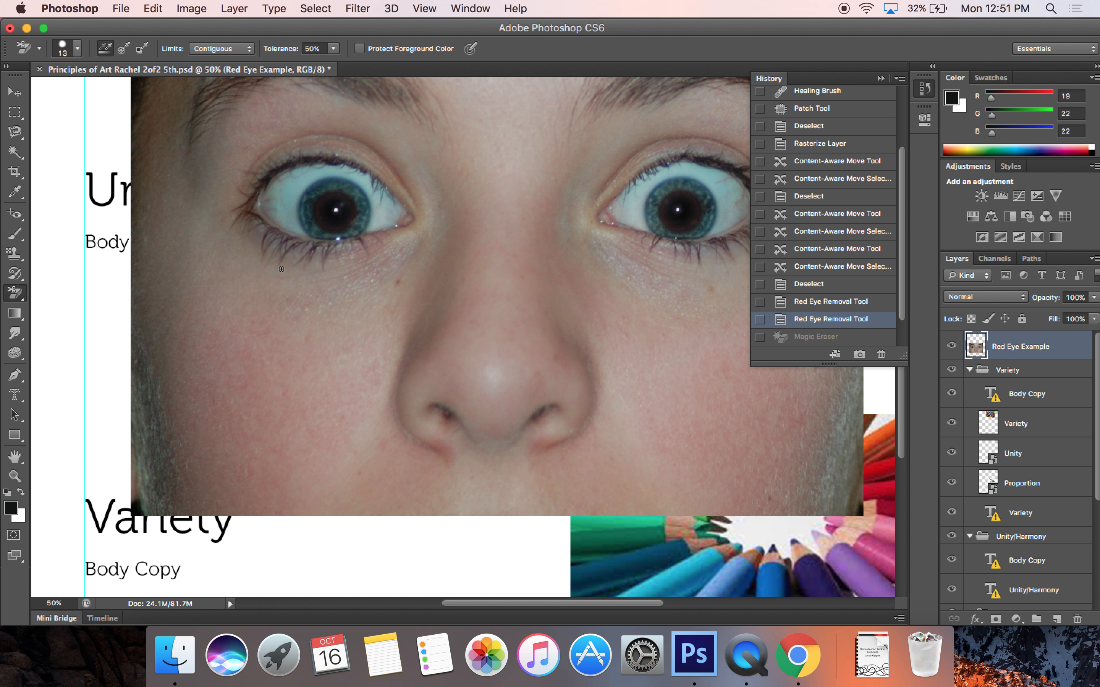
click(12, 316)
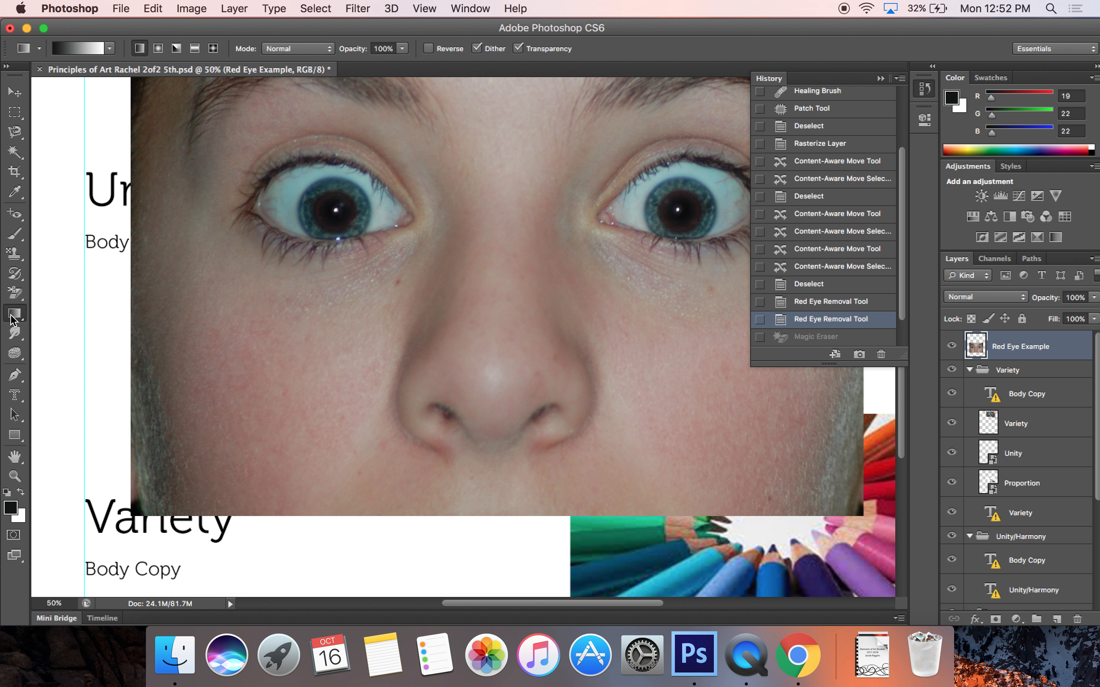
right_click(11, 319)
click(11, 325)
Blur the photo's left-hand eye with repeated Blur Tool strokes at size 300 and 100% strength
click(17, 335)
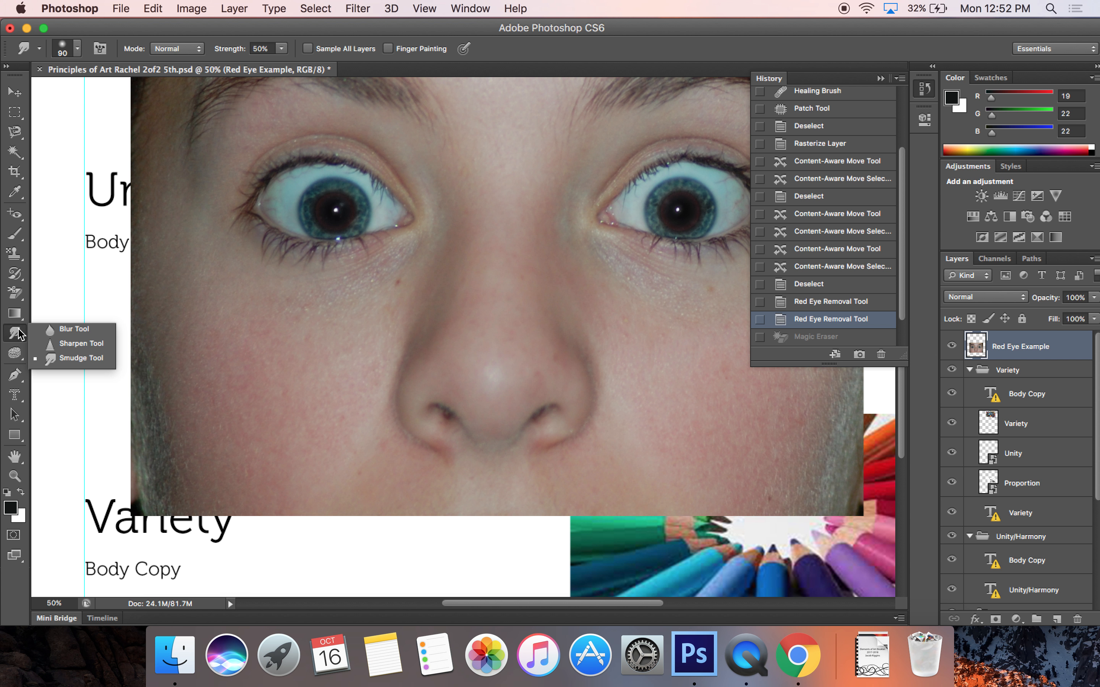
click(71, 337)
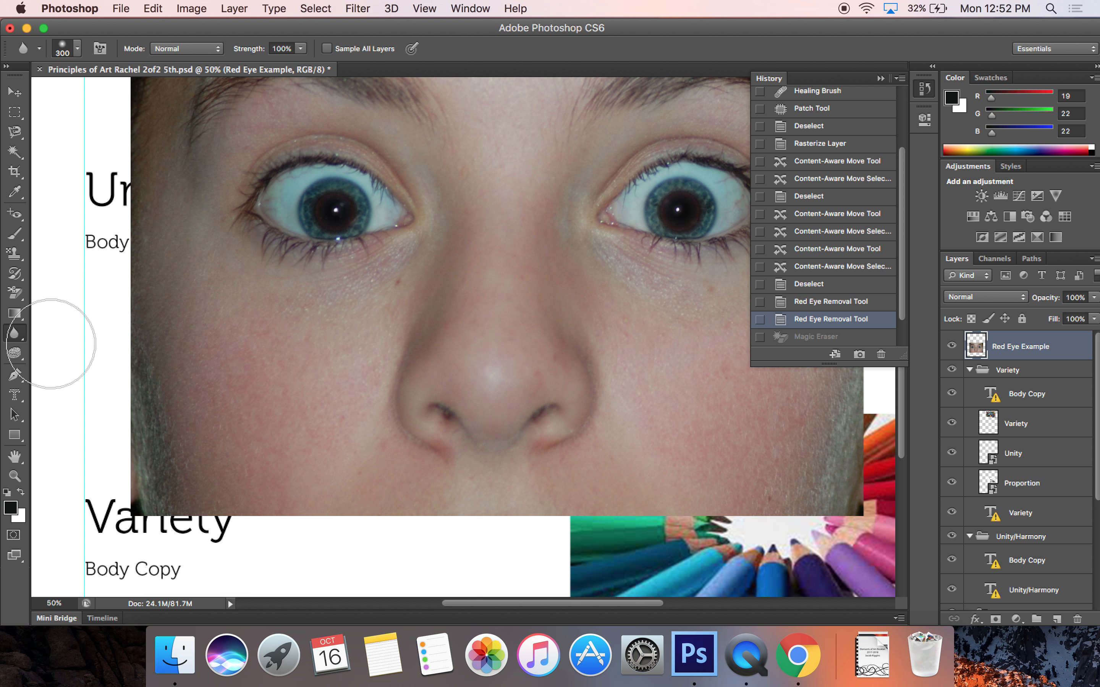
click(17, 336)
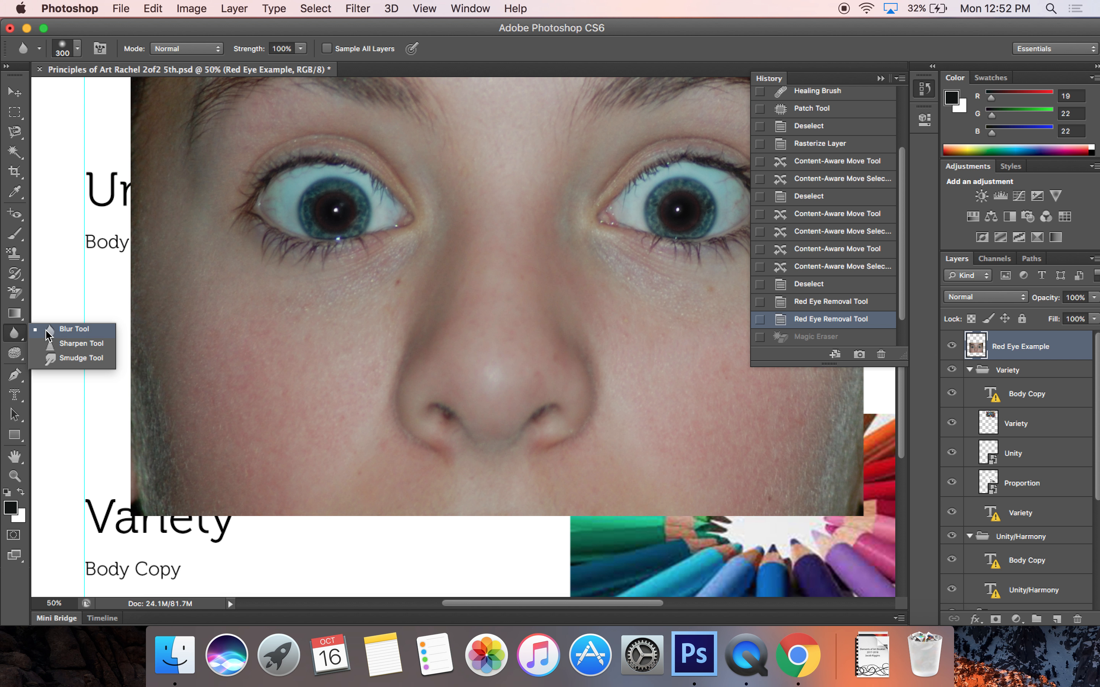
click(68, 331)
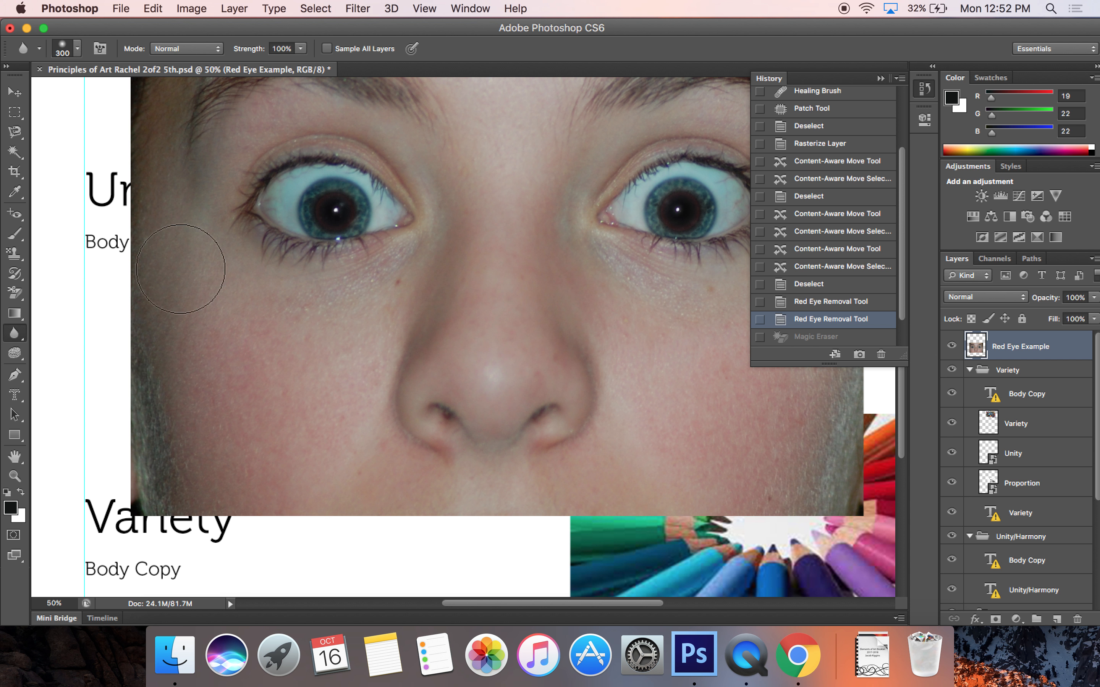
mouse_move(318, 202)
mouse_down()
mouse_move(349, 204)
mouse_move(346, 191)
mouse_move(291, 216)
mouse_move(302, 203)
mouse_move(263, 206)
mouse_move(364, 204)
mouse_move(332, 209)
mouse_move(353, 214)
mouse_up()
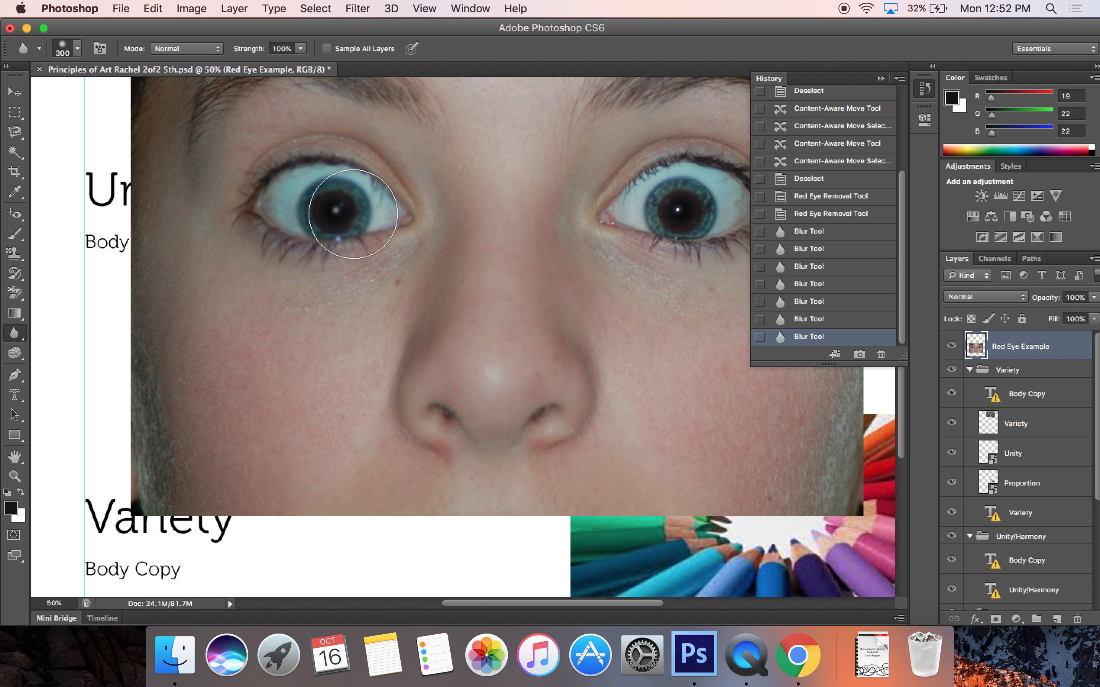
mouse_move(353, 213)
mouse_down()
mouse_move(277, 208)
mouse_move(337, 208)
mouse_up()
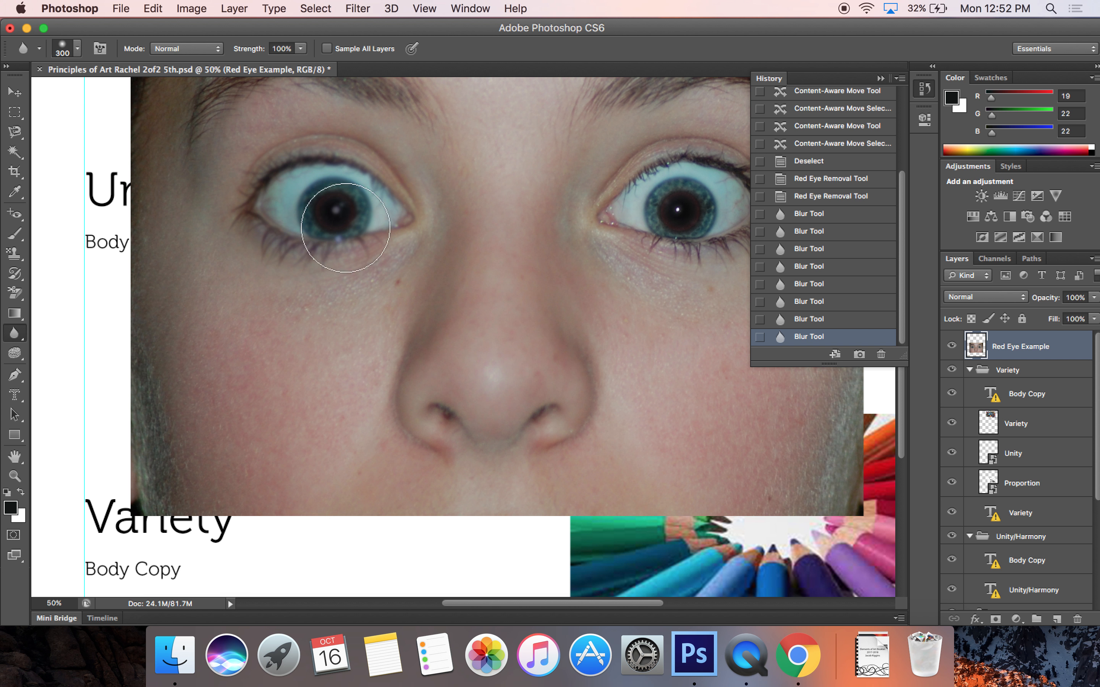
mouse_move(360, 198)
mouse_down()
mouse_move(316, 187)
mouse_move(336, 225)
mouse_move(305, 223)
mouse_move(336, 205)
mouse_move(294, 198)
mouse_move(353, 199)
mouse_move(276, 211)
mouse_move(345, 205)
mouse_move(380, 222)
mouse_move(337, 210)
mouse_up()
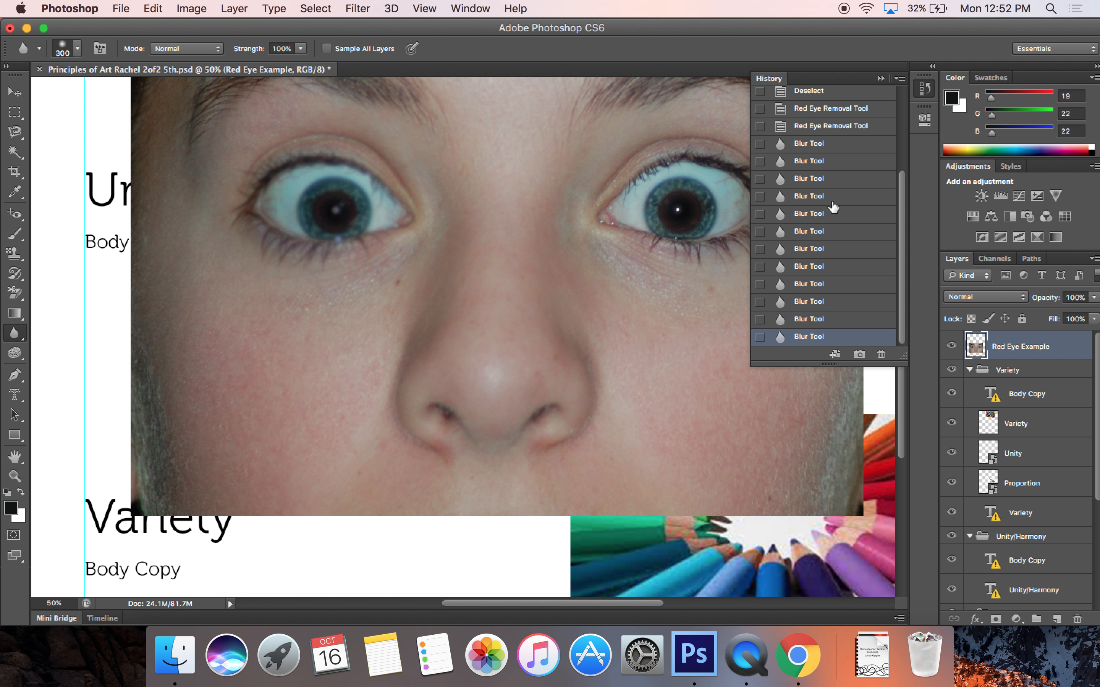
scroll(486, 246, right, 5)
scroll(486, 246, up, 2)
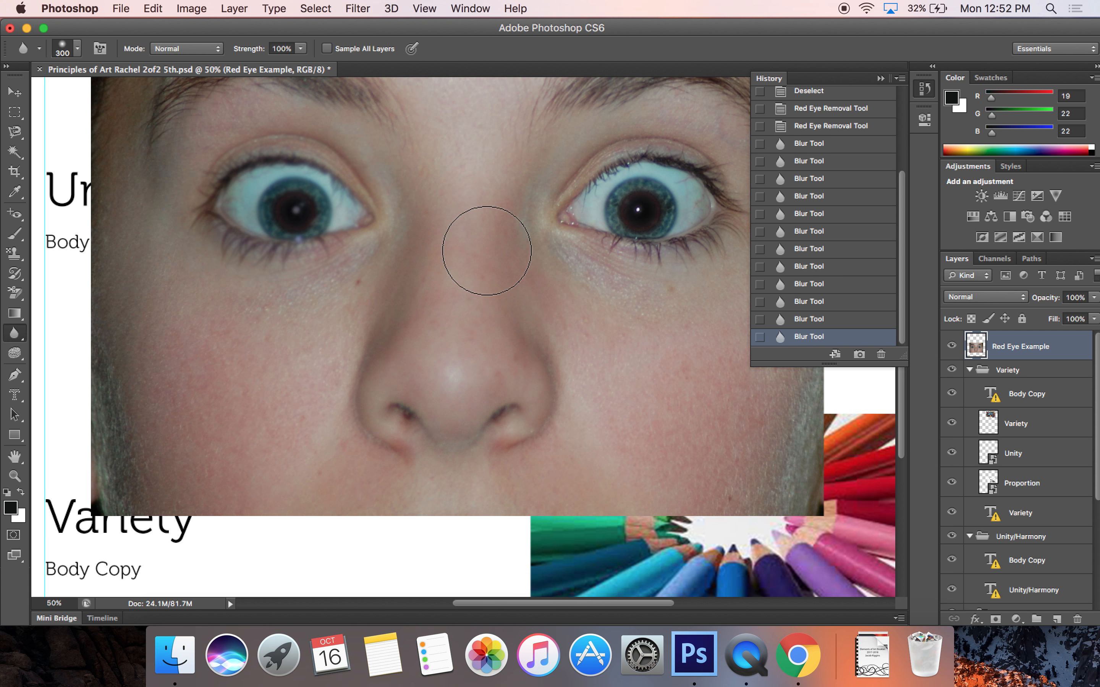
mouse_move(198, 239)
mouse_down()
mouse_move(257, 259)
mouse_move(158, 257)
mouse_move(195, 237)
mouse_move(227, 240)
mouse_up()
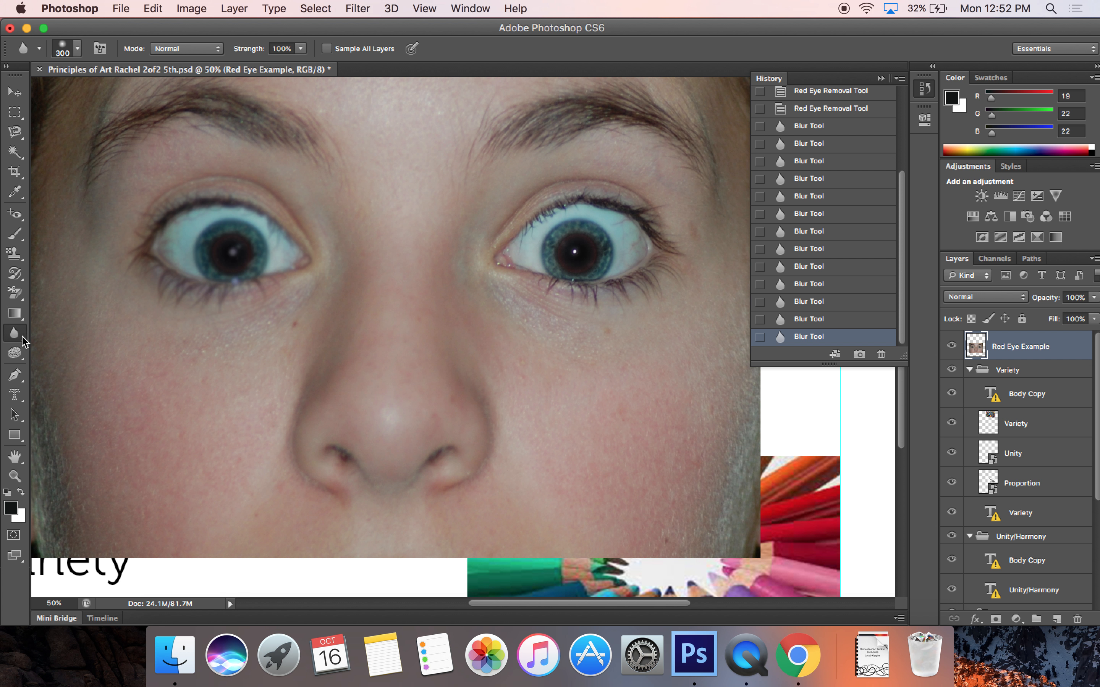
Sharpen the photo's right-hand eye, lashes and eyelid with repeated Sharpen Tool strokes at size 250 and 50% strength
click(17, 339)
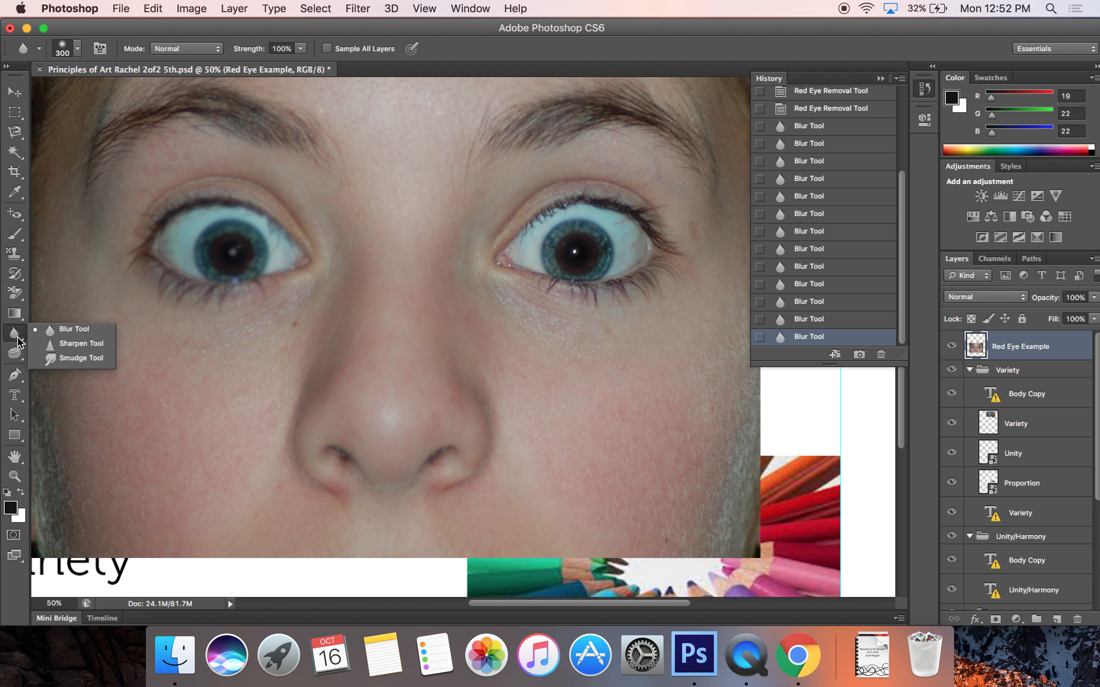
click(71, 348)
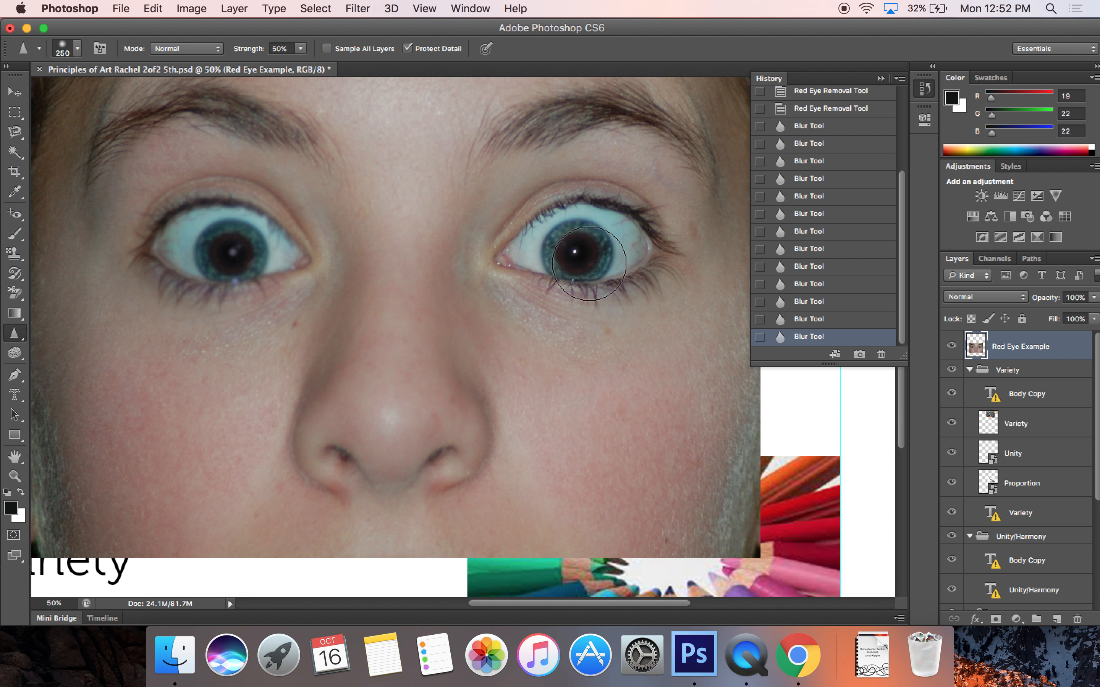
mouse_move(557, 233)
mouse_down()
mouse_move(647, 263)
mouse_move(621, 233)
mouse_move(615, 267)
mouse_move(523, 257)
mouse_move(593, 249)
mouse_move(603, 232)
mouse_move(621, 238)
mouse_move(611, 248)
mouse_move(554, 246)
mouse_move(604, 247)
mouse_move(565, 231)
mouse_move(542, 261)
mouse_move(551, 243)
mouse_move(615, 213)
mouse_move(669, 226)
mouse_move(665, 242)
mouse_move(596, 285)
mouse_move(504, 261)
mouse_move(551, 216)
mouse_move(651, 217)
mouse_move(666, 286)
mouse_move(571, 302)
mouse_move(638, 271)
mouse_up()
mouse_move(516, 255)
mouse_down()
mouse_move(658, 209)
mouse_move(636, 195)
mouse_up()
mouse_move(639, 277)
mouse_down()
mouse_move(599, 297)
mouse_move(512, 259)
mouse_move(513, 204)
mouse_move(499, 248)
mouse_move(541, 295)
mouse_up()
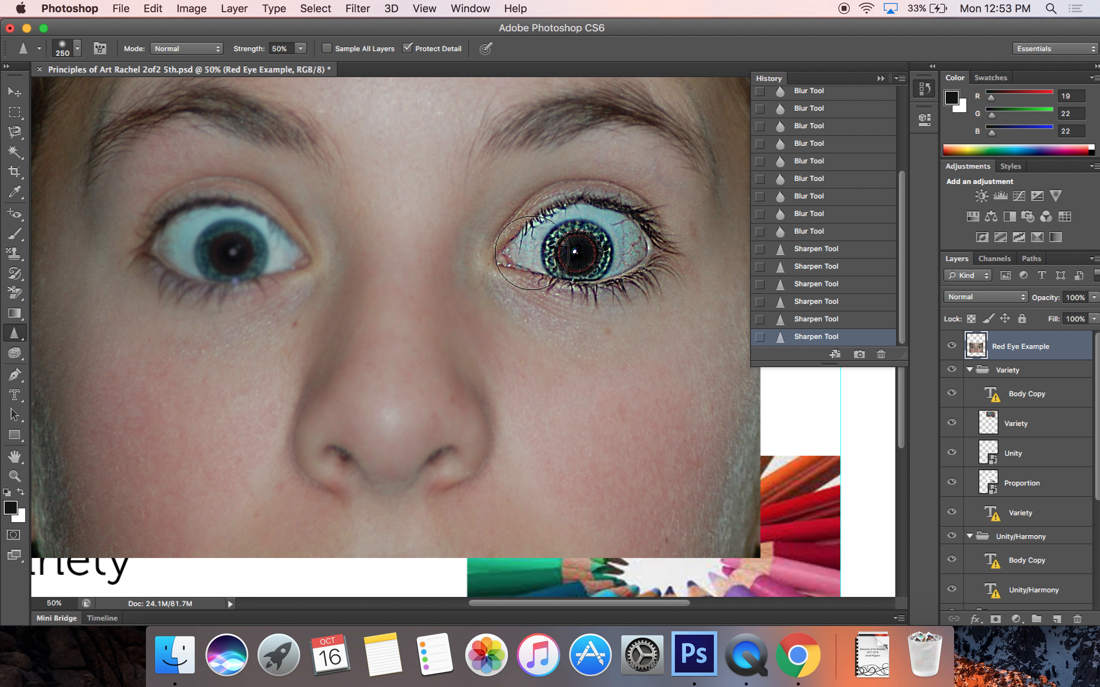
mouse_move(558, 275)
mouse_down()
mouse_move(528, 287)
mouse_move(486, 265)
mouse_move(520, 186)
mouse_move(537, 192)
mouse_move(651, 160)
mouse_move(692, 202)
mouse_move(657, 168)
mouse_move(546, 174)
mouse_move(693, 255)
mouse_move(594, 325)
mouse_move(545, 318)
mouse_up()
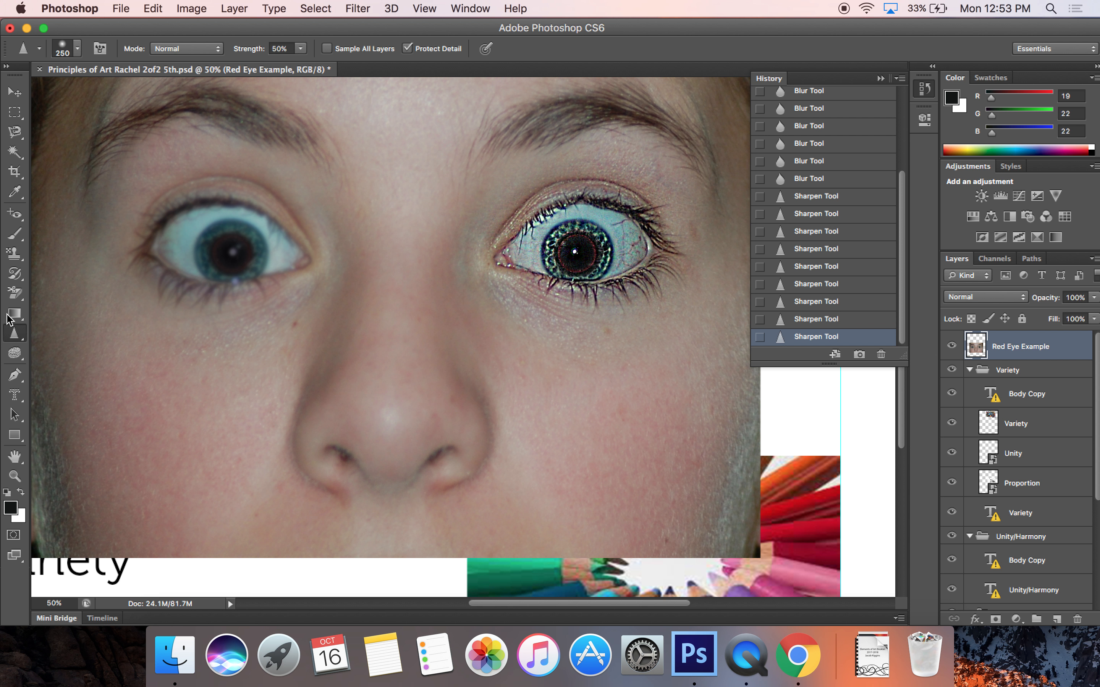
Smudge the nose and the left-hand eye with the Smudge Tool at size 90 and 50% strength, and undo the smudge
click(20, 339)
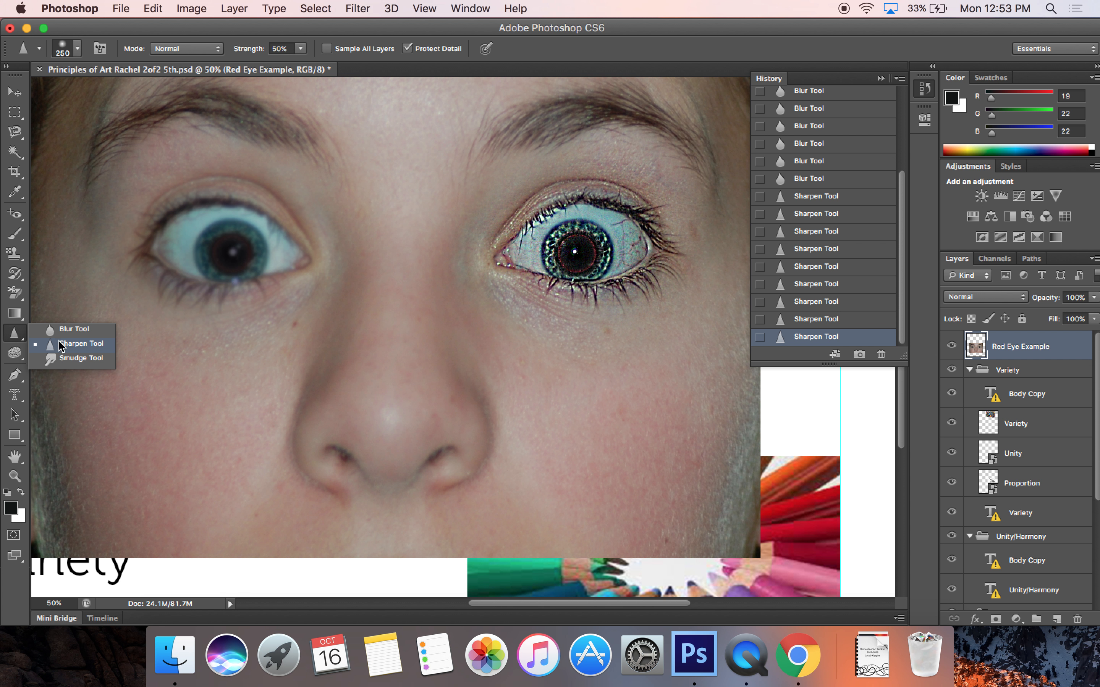
click(75, 359)
scroll(295, 390, left, 3)
scroll(296, 390, down, 2)
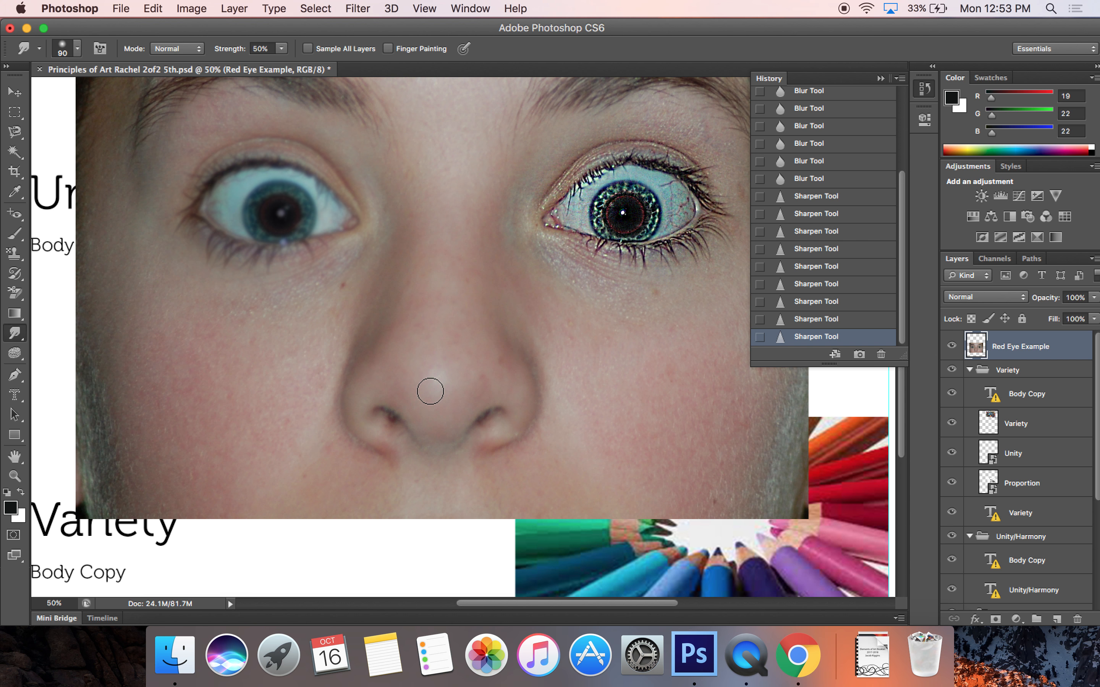
mouse_move(430, 392)
mouse_down()
mouse_move(462, 345)
mouse_move(481, 357)
mouse_move(447, 260)
mouse_move(360, 274)
mouse_move(317, 351)
mouse_move(302, 357)
mouse_move(220, 373)
mouse_move(205, 321)
mouse_move(238, 252)
mouse_move(294, 242)
mouse_move(379, 258)
mouse_move(418, 211)
mouse_move(373, 166)
mouse_move(275, 185)
mouse_move(207, 260)
mouse_move(144, 284)
mouse_move(151, 186)
mouse_move(196, 164)
mouse_move(265, 159)
mouse_move(375, 179)
mouse_move(435, 173)
mouse_move(417, 157)
mouse_move(324, 152)
mouse_move(242, 174)
mouse_move(189, 220)
mouse_move(189, 292)
mouse_move(328, 356)
mouse_move(467, 272)
mouse_move(489, 423)
mouse_move(389, 483)
mouse_move(329, 441)
mouse_up()
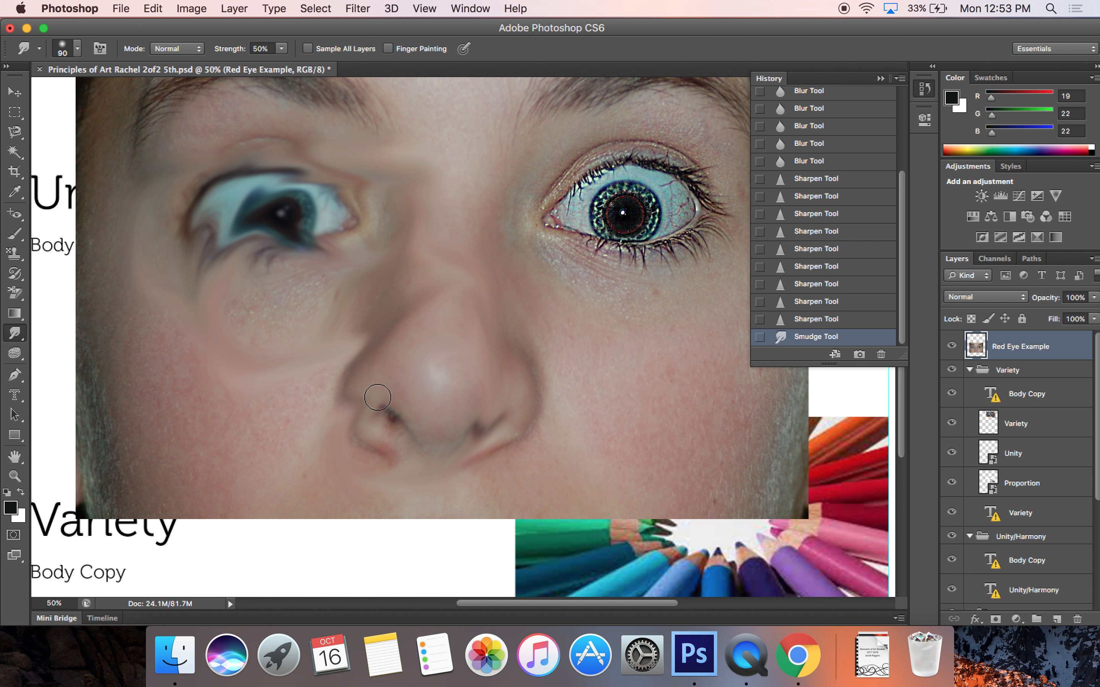
key(super+z)
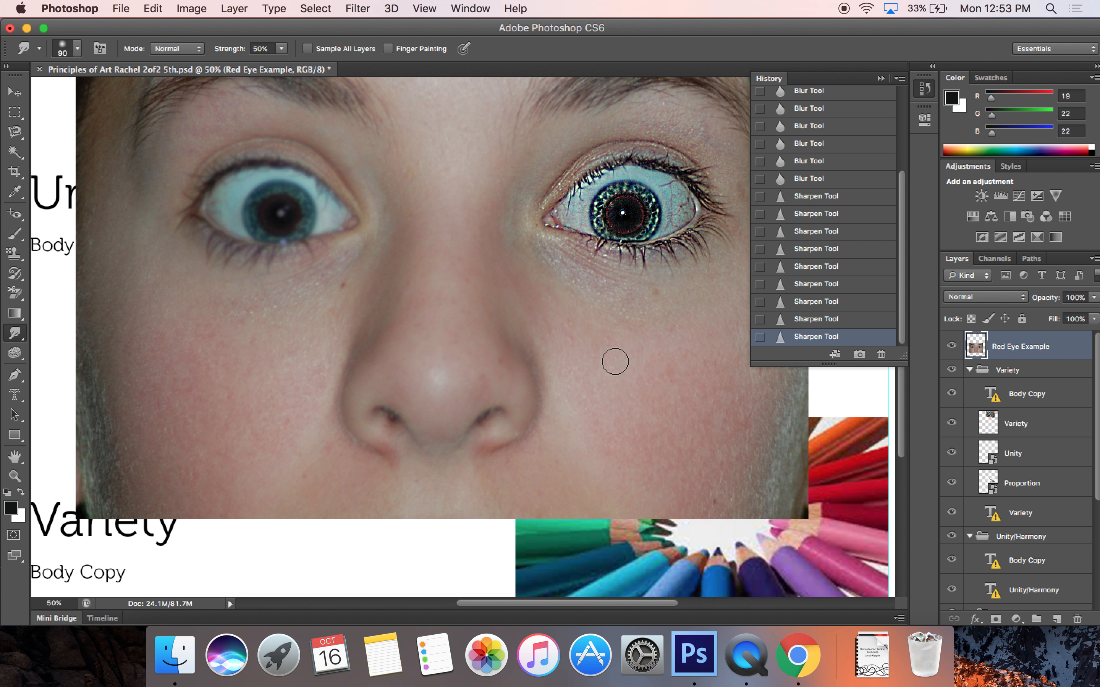
Smudge the skin below the right-hand eye with short strokes, and undo them
mouse_move(585, 304)
mouse_down()
mouse_move(589, 289)
mouse_move(555, 270)
mouse_move(572, 288)
mouse_up()
drag(627, 315, 626, 336)
key(super+z)
key(super+z)
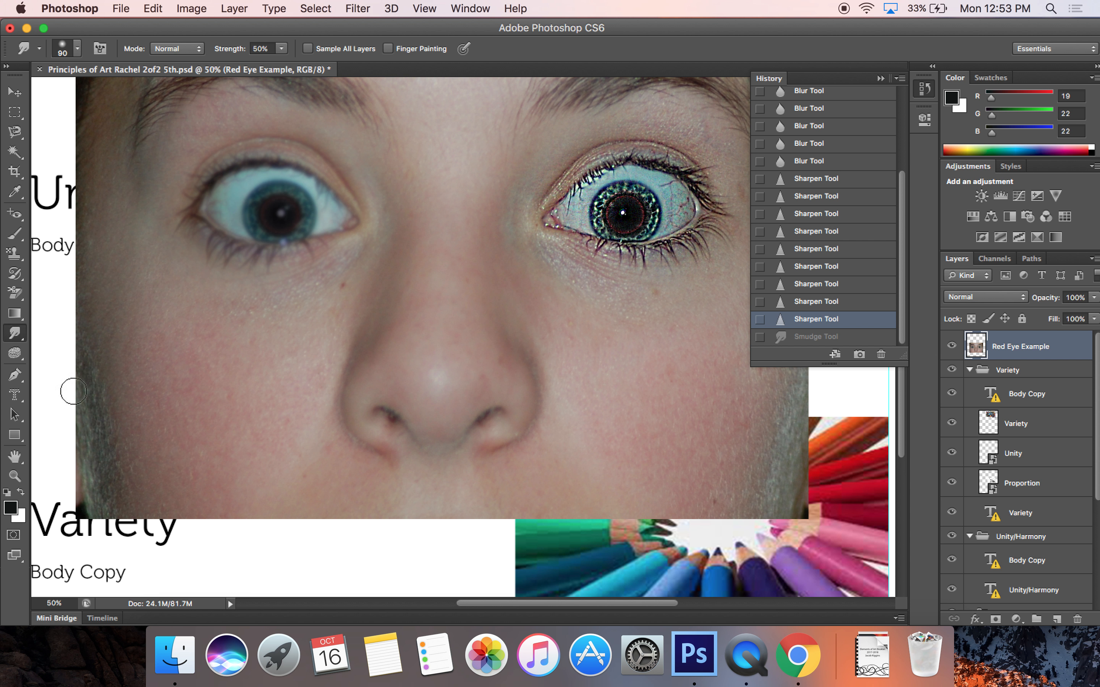
Lighten the photo's left-hand cheek with the Dodge Tool at size 80, Midtones range and 50% exposure
click(15, 356)
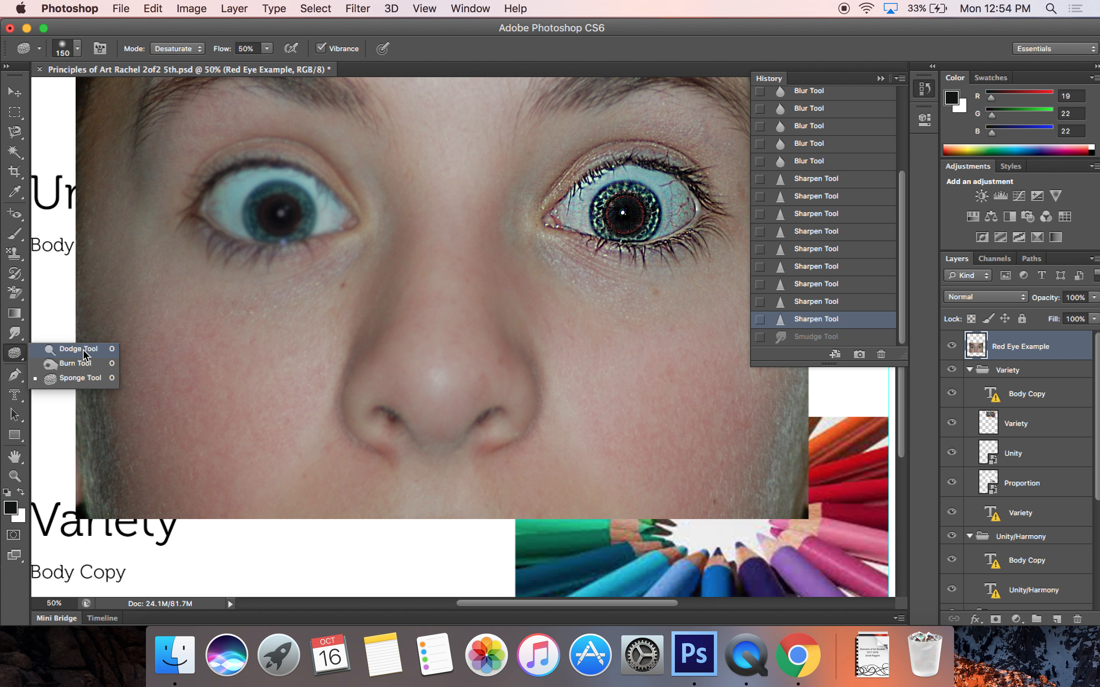
click(85, 355)
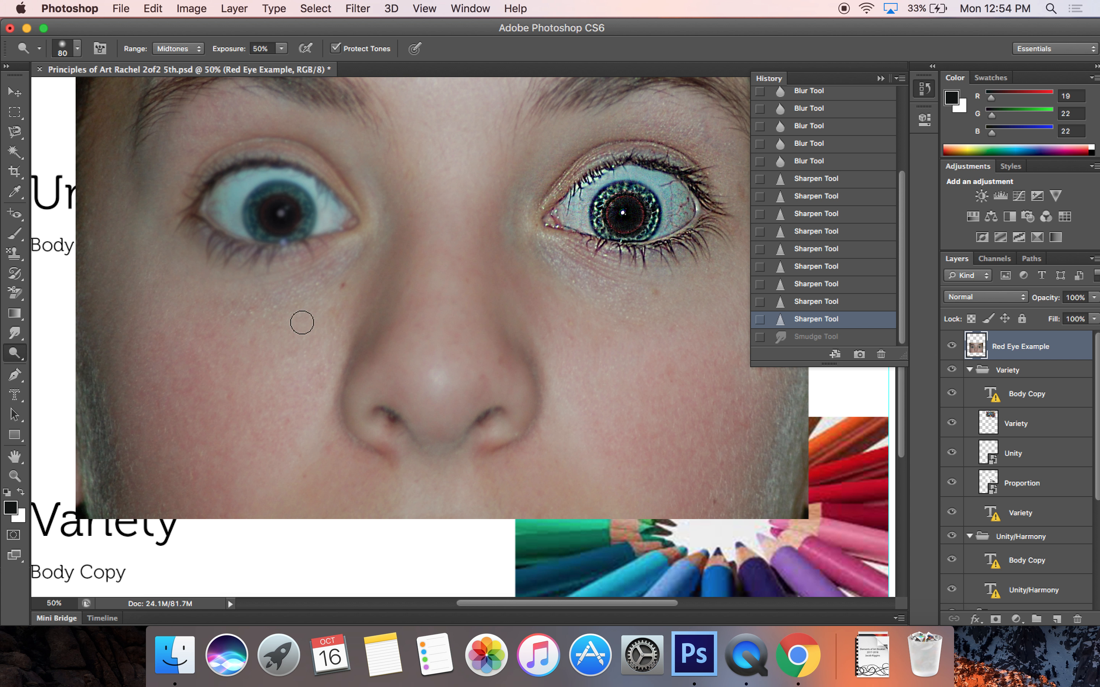
mouse_move(293, 329)
mouse_down()
mouse_move(221, 316)
mouse_move(324, 336)
mouse_move(184, 327)
mouse_move(269, 348)
mouse_move(195, 326)
mouse_move(215, 313)
mouse_move(287, 349)
mouse_move(169, 289)
mouse_move(164, 307)
mouse_move(245, 398)
mouse_move(148, 316)
mouse_move(228, 407)
mouse_move(200, 353)
mouse_move(278, 390)
mouse_move(305, 347)
mouse_move(280, 422)
mouse_move(264, 379)
mouse_move(227, 412)
mouse_move(256, 418)
mouse_move(204, 371)
mouse_move(218, 416)
mouse_move(277, 422)
mouse_move(209, 423)
mouse_move(245, 461)
mouse_move(237, 435)
mouse_move(179, 377)
mouse_move(141, 365)
mouse_move(133, 339)
mouse_move(176, 435)
mouse_move(204, 433)
mouse_move(177, 425)
mouse_move(197, 460)
mouse_move(172, 450)
mouse_up()
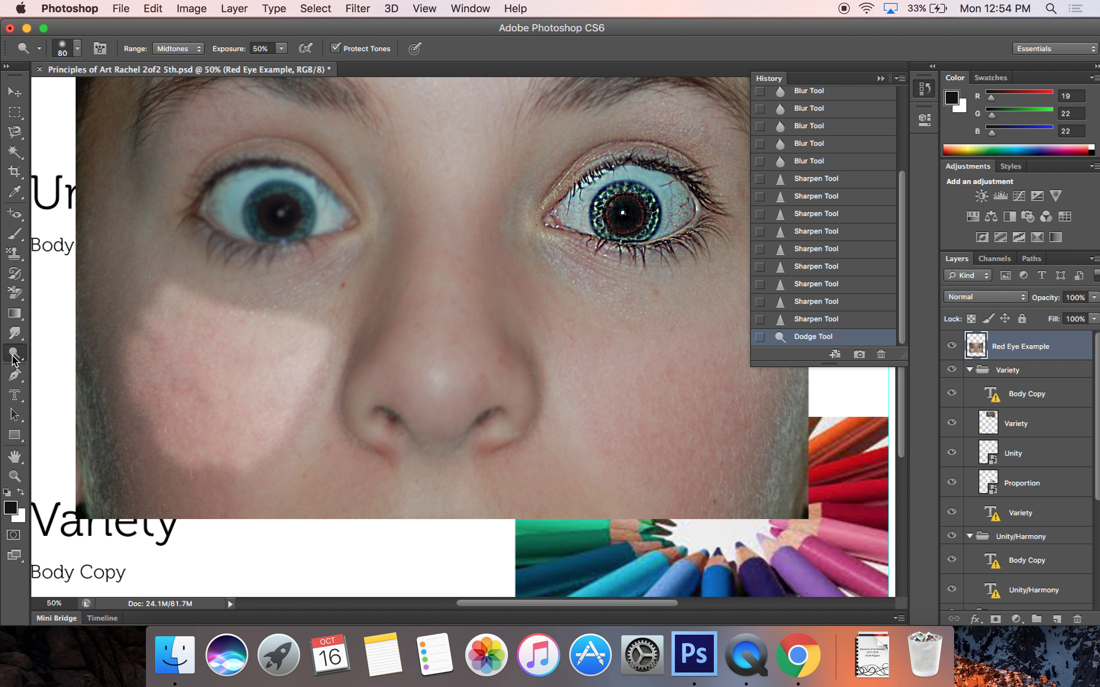
Darken a patch of the right-hand cheek and the area around that eye with the Burn Tool at Midtones and 50% exposure
click(15, 359)
click(68, 364)
scroll(603, 339, right, 2)
mouse_move(597, 409)
mouse_down()
mouse_move(576, 344)
mouse_move(661, 355)
mouse_move(555, 334)
mouse_move(685, 349)
mouse_move(632, 356)
mouse_move(623, 342)
mouse_move(693, 333)
mouse_move(616, 420)
mouse_move(613, 394)
mouse_move(640, 390)
mouse_move(590, 380)
mouse_move(591, 355)
mouse_move(614, 359)
mouse_move(609, 446)
mouse_move(673, 431)
mouse_move(678, 397)
mouse_move(646, 395)
mouse_up()
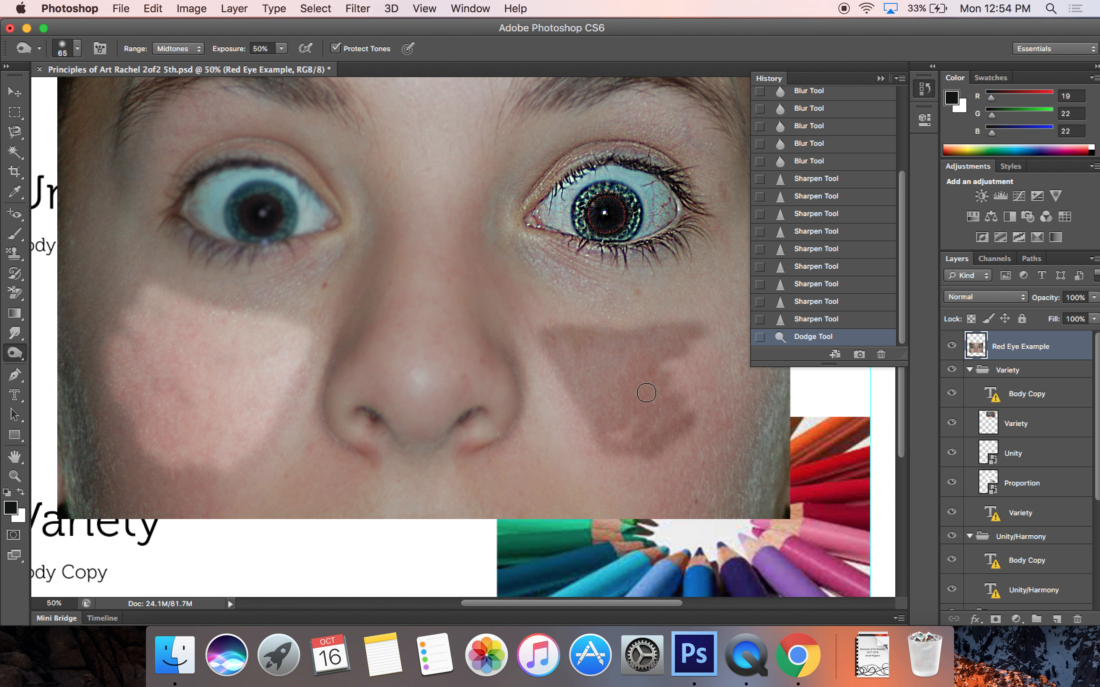
mouse_move(588, 253)
mouse_down()
mouse_move(609, 232)
mouse_move(557, 216)
mouse_move(607, 164)
mouse_move(679, 205)
mouse_move(548, 228)
mouse_move(565, 179)
mouse_move(588, 168)
mouse_move(704, 241)
mouse_move(562, 160)
mouse_move(659, 150)
mouse_move(565, 140)
mouse_move(633, 111)
mouse_move(611, 110)
mouse_move(602, 143)
mouse_up()
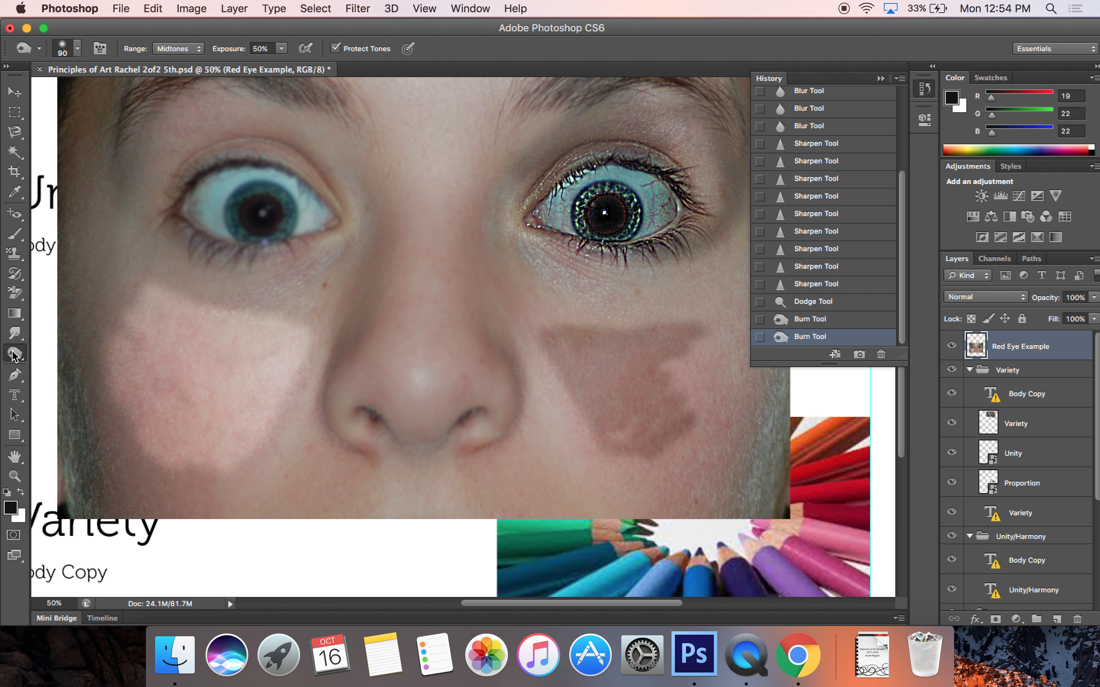
Desaturate the nose, right-hand eye and upper right-hand cheek with the Sponge Tool at size 150 and 50% flow
drag(15, 355, 55, 369)
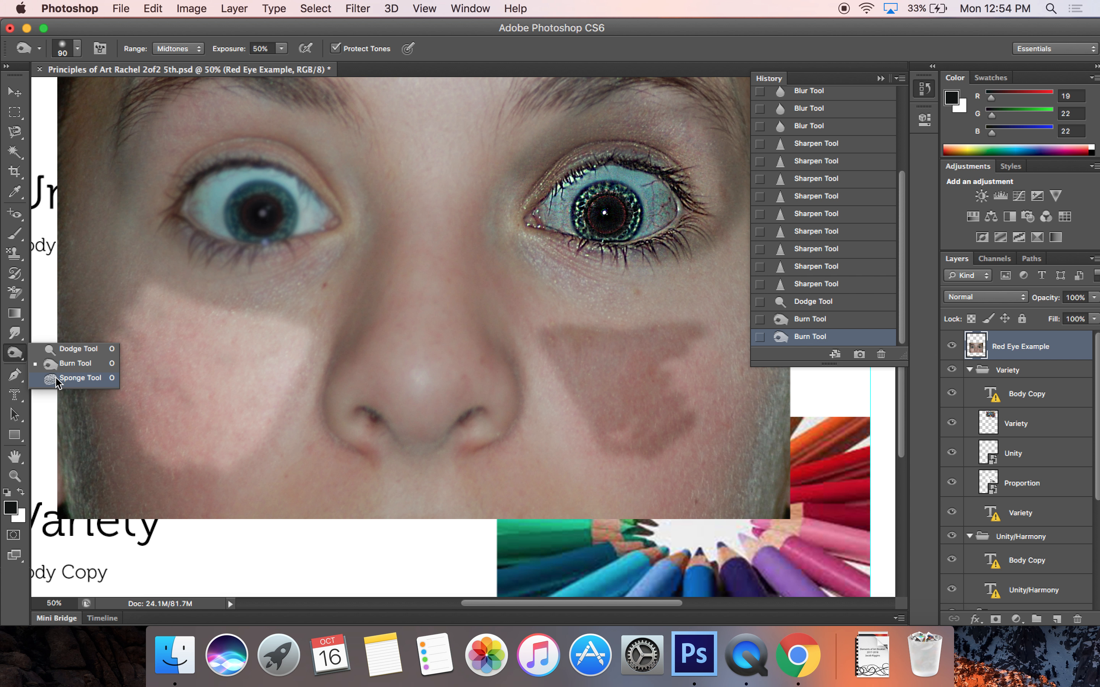
click(57, 380)
mouse_move(508, 247)
mouse_down()
mouse_move(388, 261)
mouse_move(364, 361)
mouse_move(403, 230)
mouse_move(385, 375)
mouse_move(428, 282)
mouse_move(416, 436)
mouse_move(450, 288)
mouse_move(467, 374)
mouse_move(475, 356)
mouse_move(438, 253)
mouse_move(463, 236)
mouse_move(478, 349)
mouse_move(464, 429)
mouse_move(356, 424)
mouse_move(392, 449)
mouse_move(527, 386)
mouse_move(554, 322)
mouse_move(553, 277)
mouse_move(618, 196)
mouse_move(552, 222)
mouse_move(555, 254)
mouse_move(615, 261)
mouse_move(537, 238)
mouse_move(529, 222)
mouse_move(557, 211)
mouse_move(504, 234)
mouse_up()
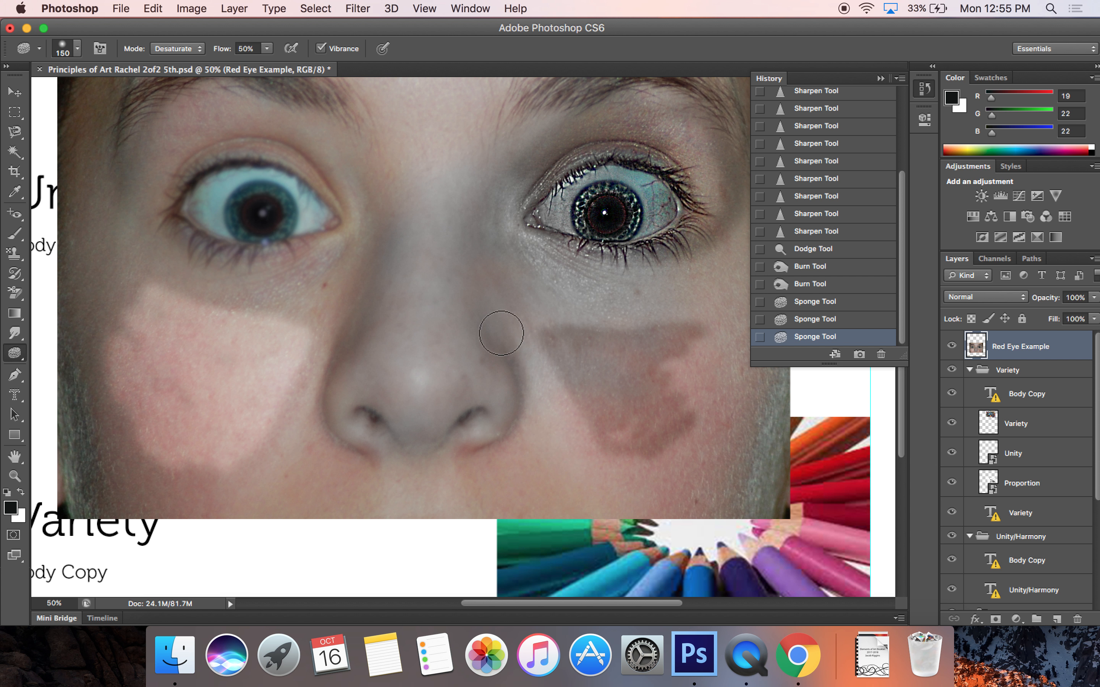
drag(543, 381, 536, 353)
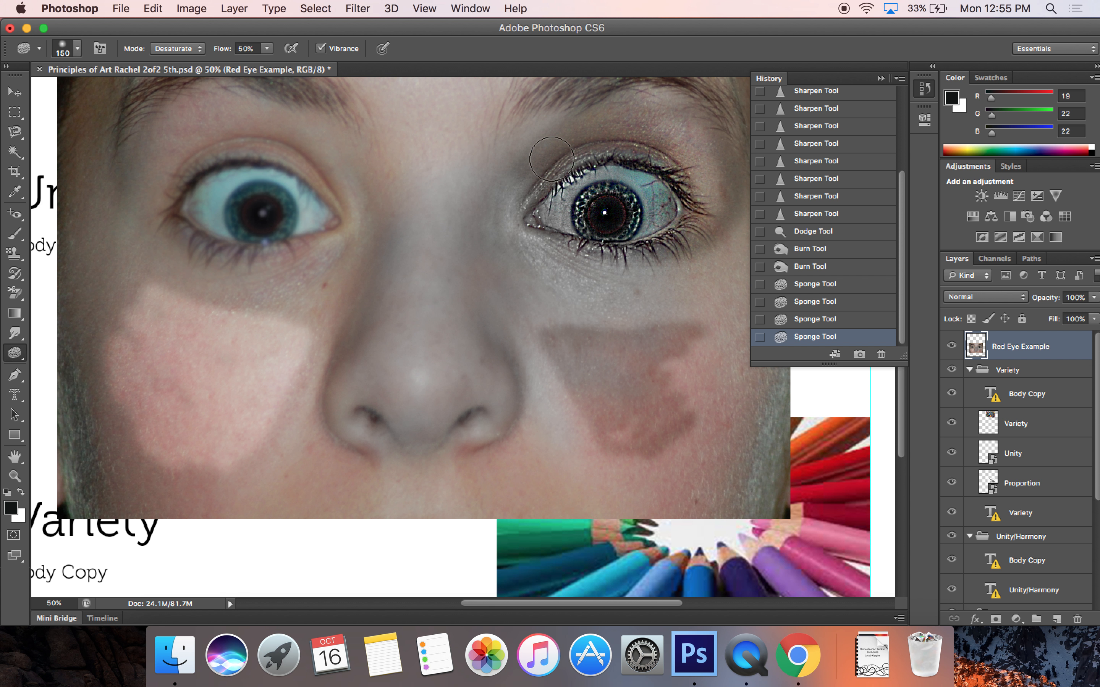
mouse_move(634, 144)
mouse_down()
mouse_move(682, 128)
mouse_move(696, 191)
mouse_move(664, 187)
mouse_move(671, 177)
mouse_up()
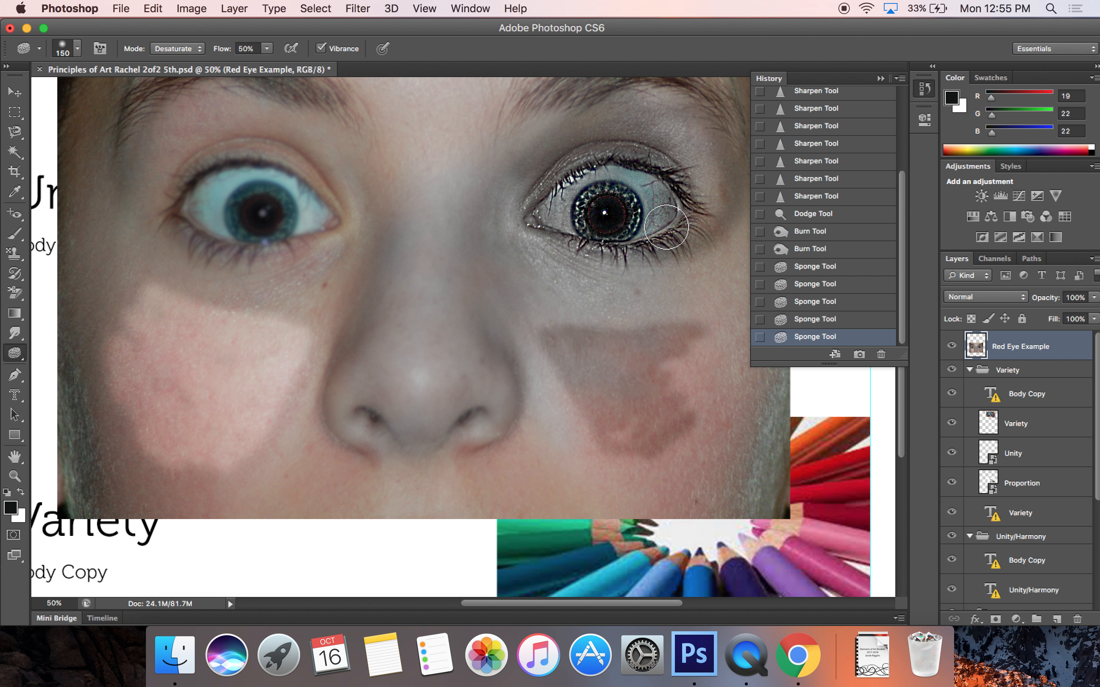
drag(590, 193, 538, 189)
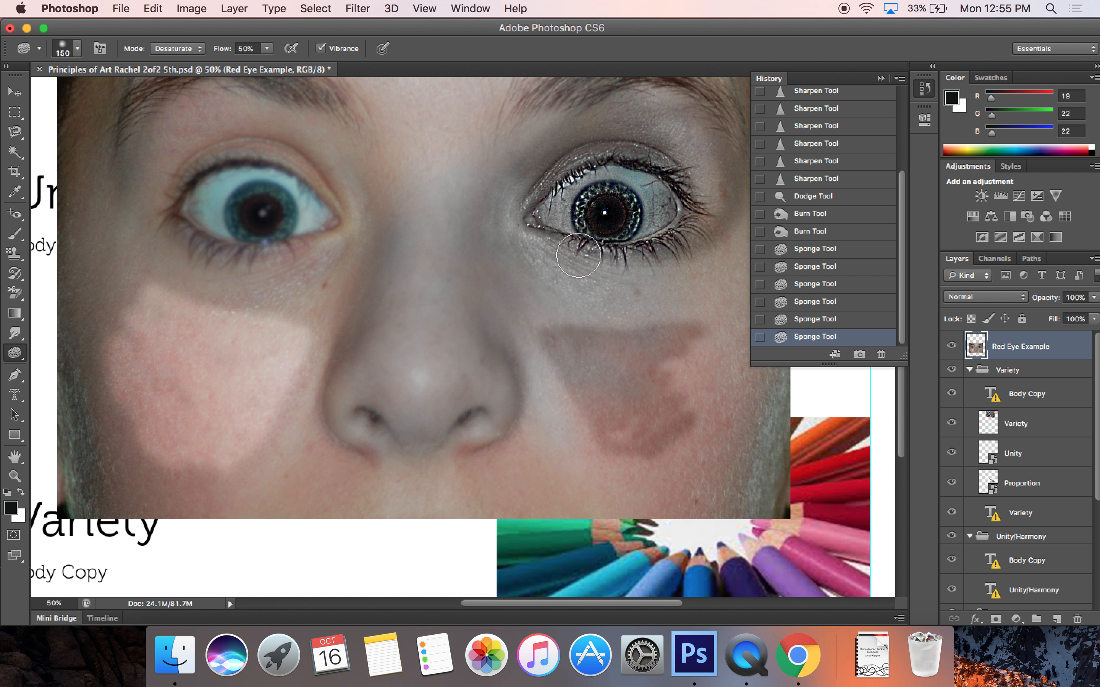
click(633, 222)
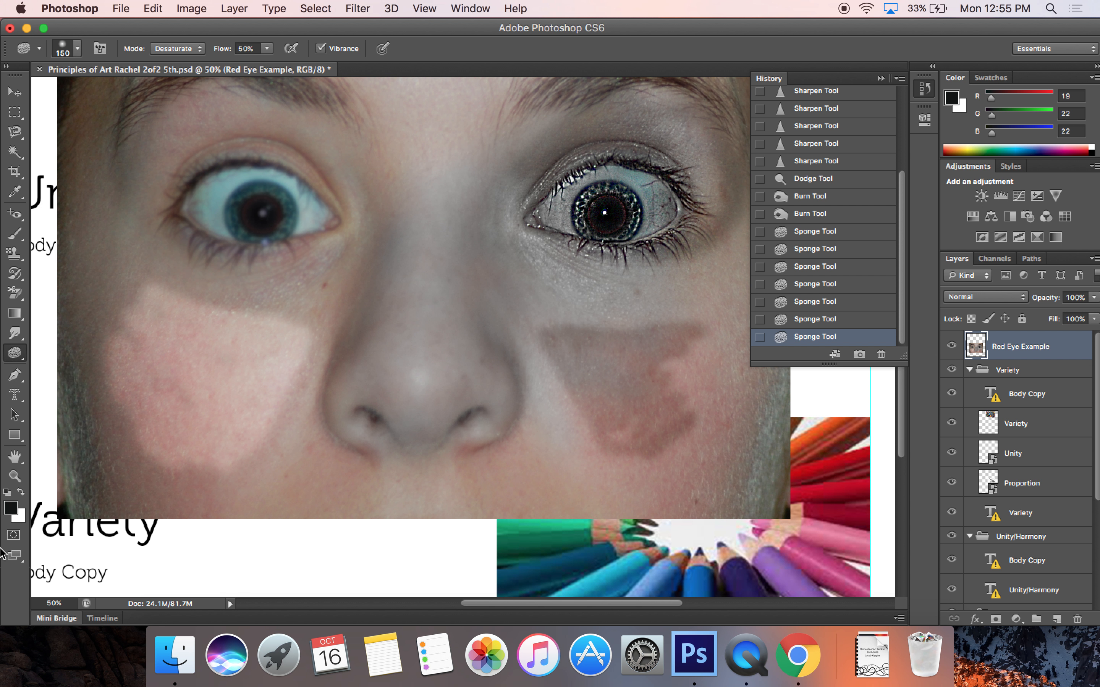
Reposition the view of the face photo with the Hand Tool
click(15, 456)
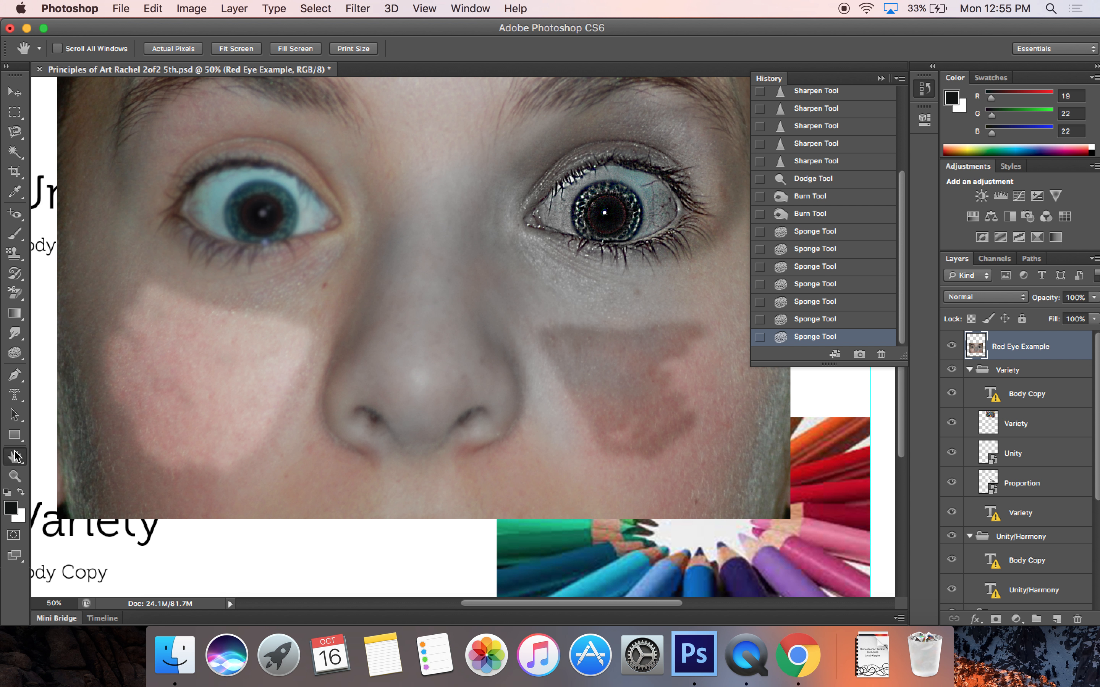
click(55, 454)
drag(325, 387, 467, 387)
drag(276, 445, 188, 517)
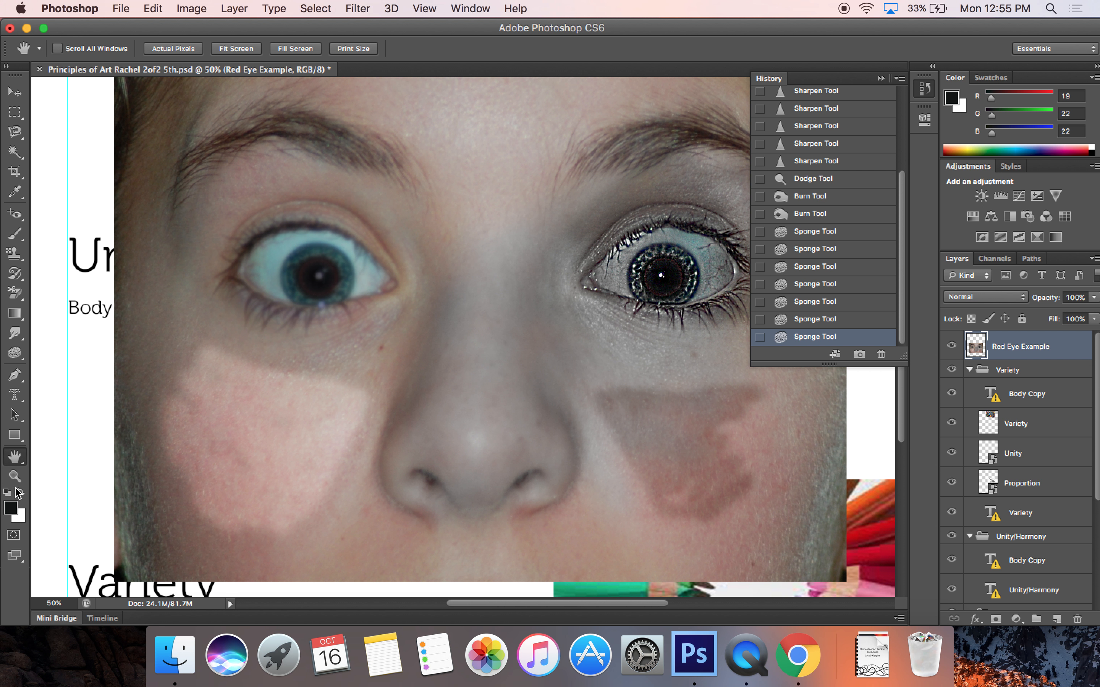
Rotate the canvas view to -18° with the Rotate View Tool, and reset the rotation
click(14, 461)
click(53, 467)
drag(182, 380, 177, 451)
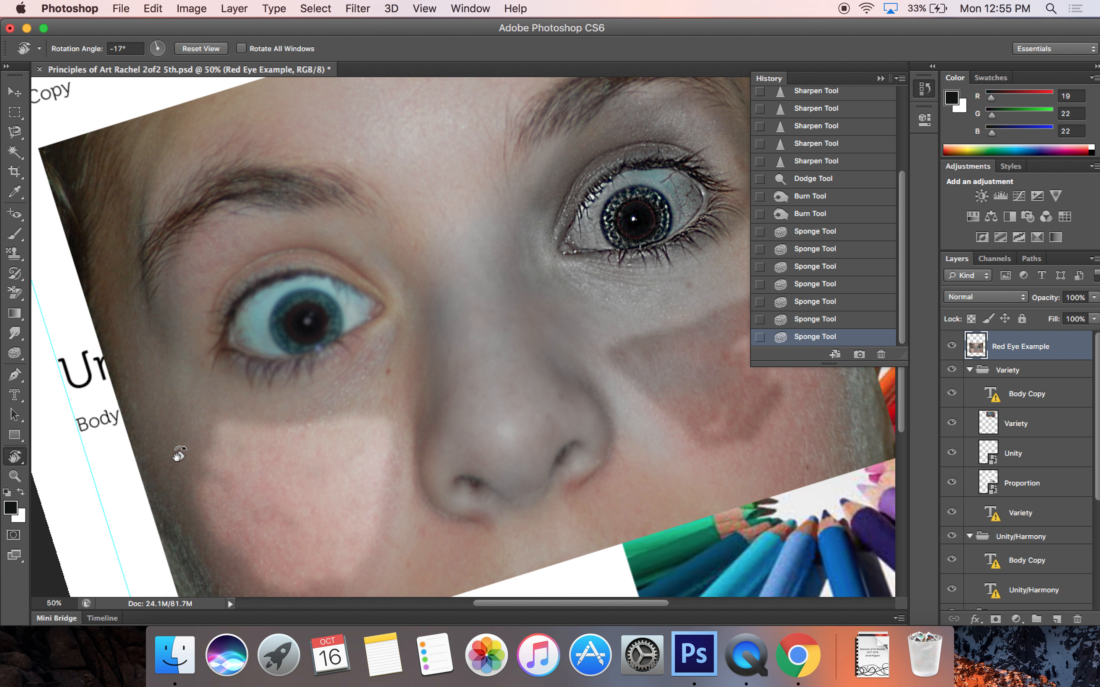
key(super+minus)
key(super+minus)
mouse_move(294, 363)
mouse_down()
mouse_move(293, 378)
mouse_move(296, 364)
mouse_up()
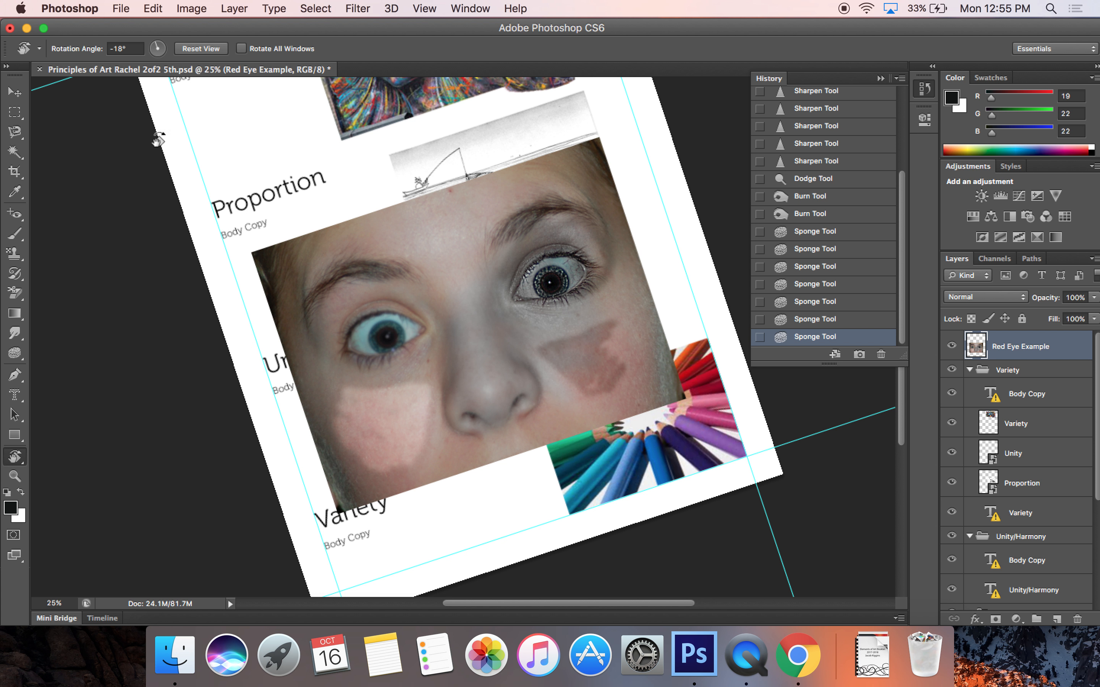
click(186, 49)
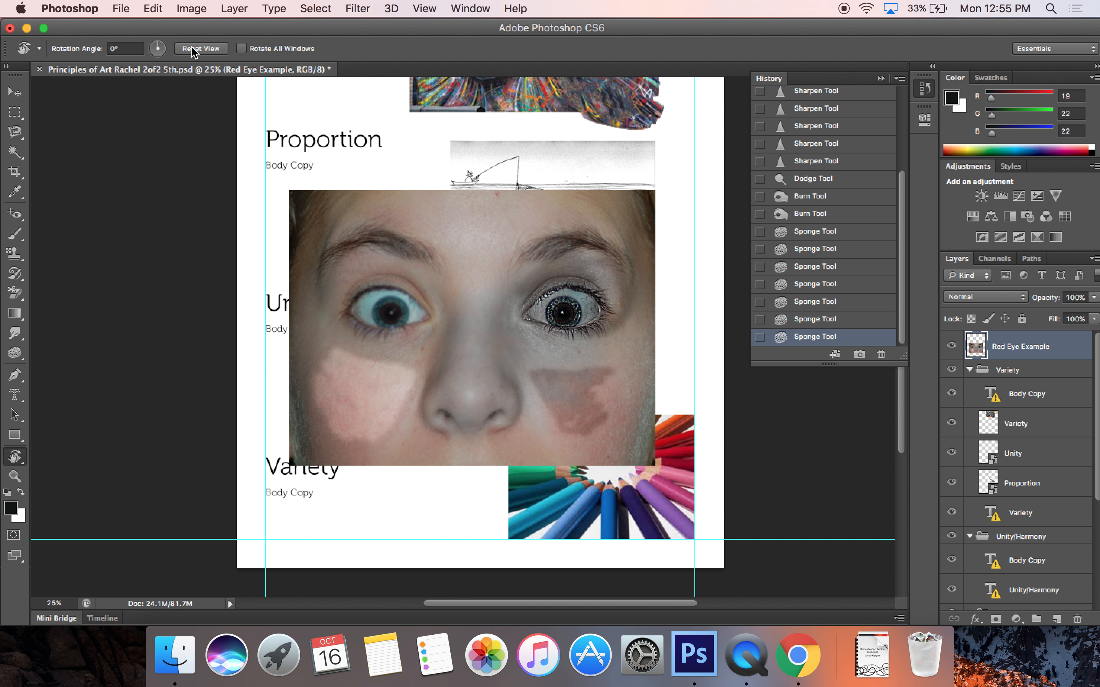
click(15, 93)
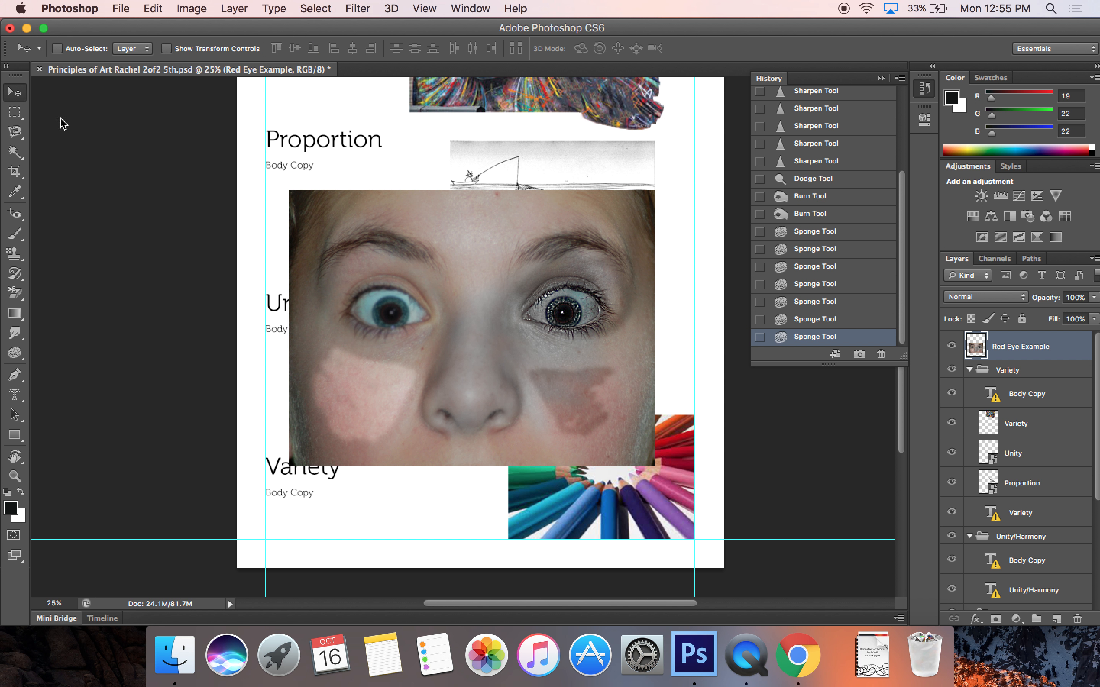
key(super+equal)
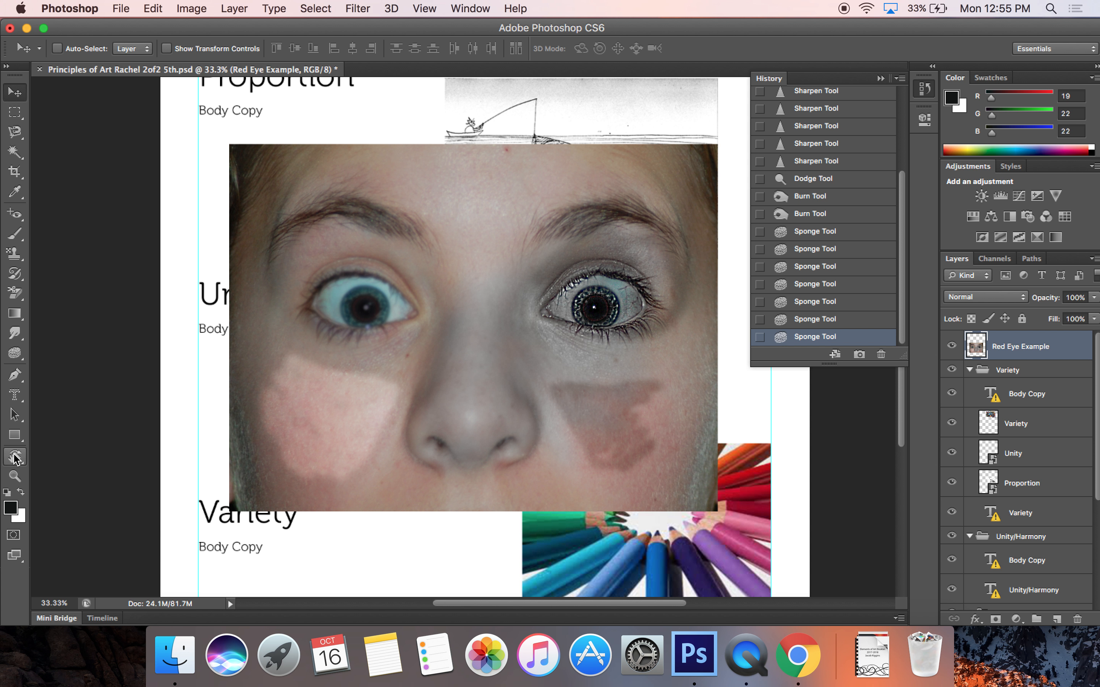
click(15, 394)
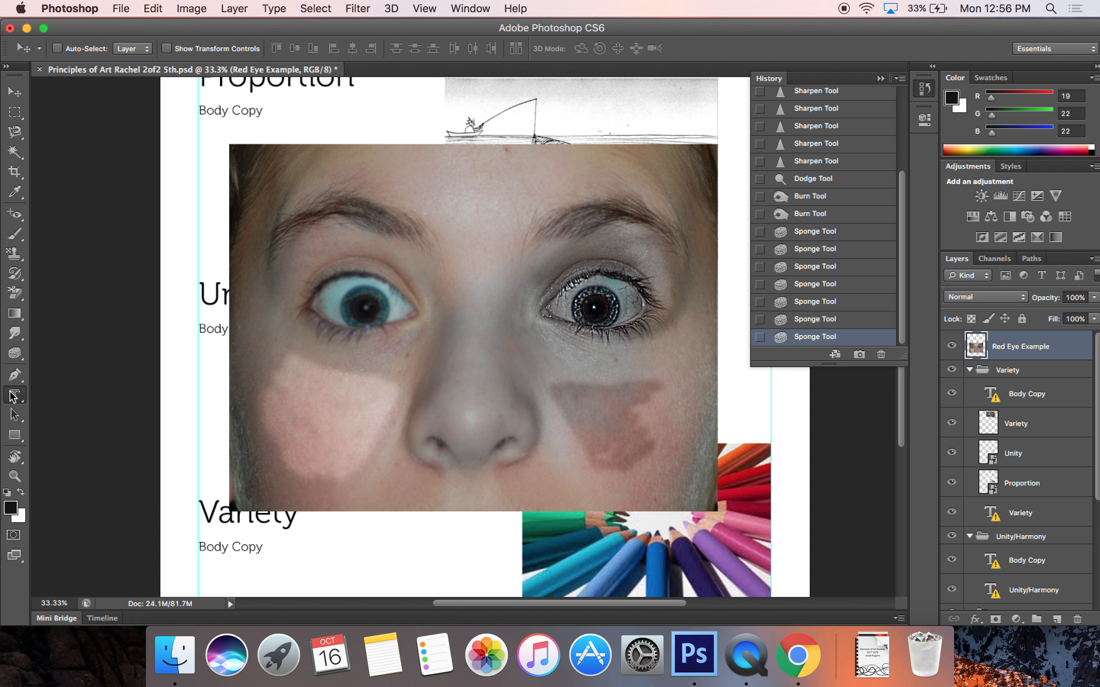
click(56, 392)
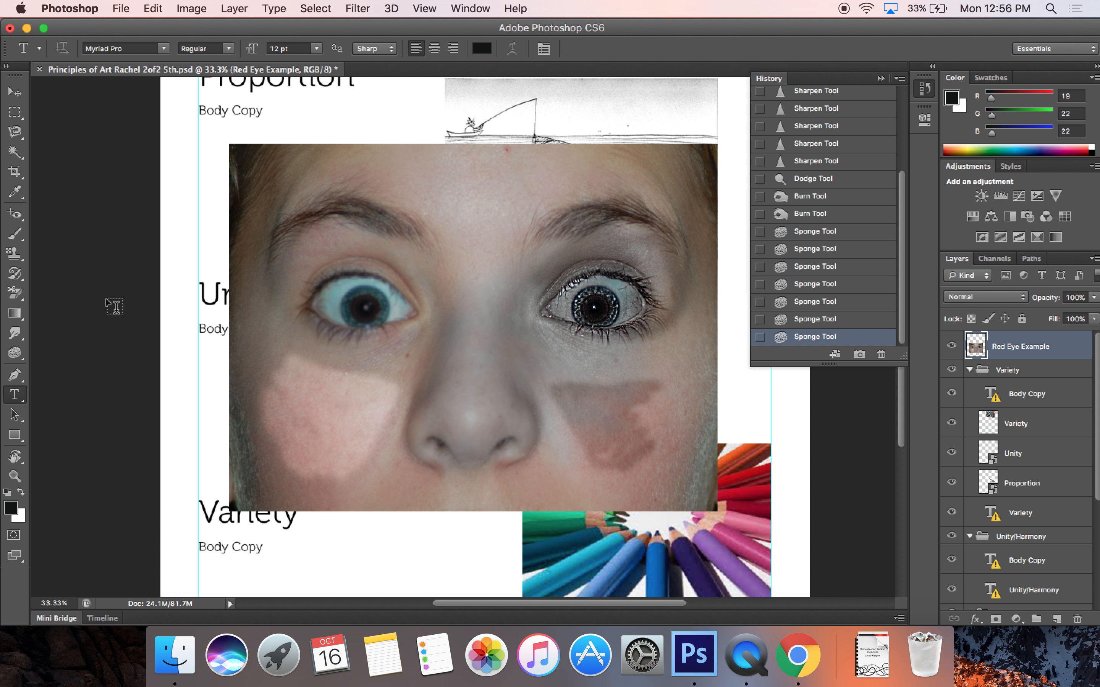
click(15, 92)
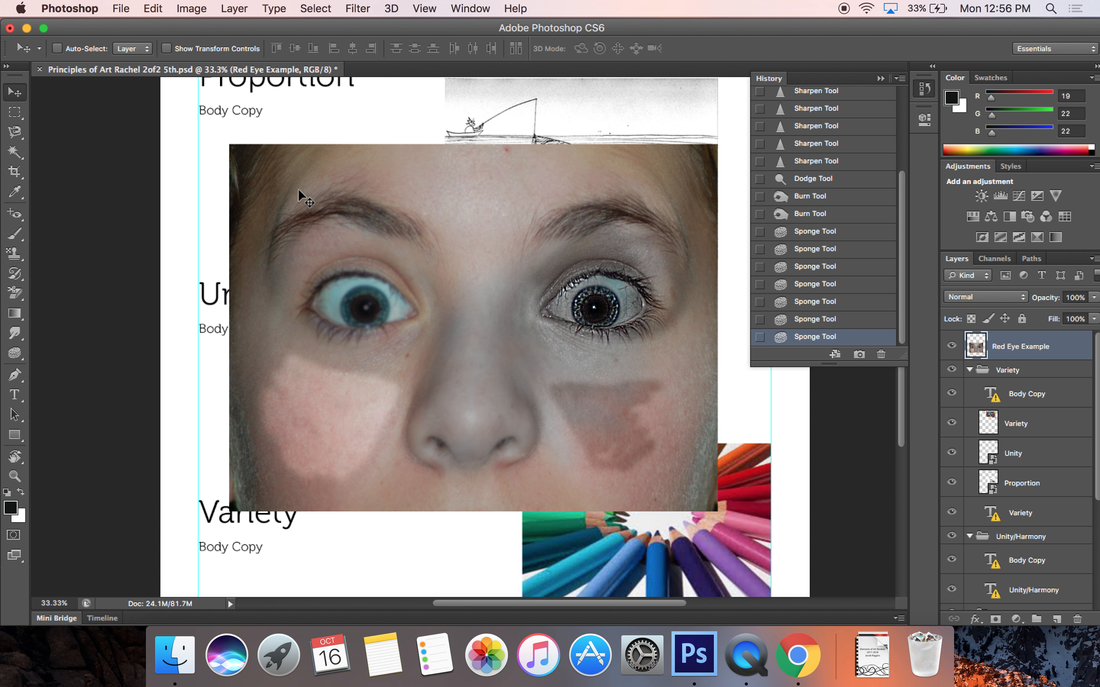
Select the painted portrait beside the Pattern heading with the Move Tool and shift it closer to that heading
scroll(511, 337, up, 15)
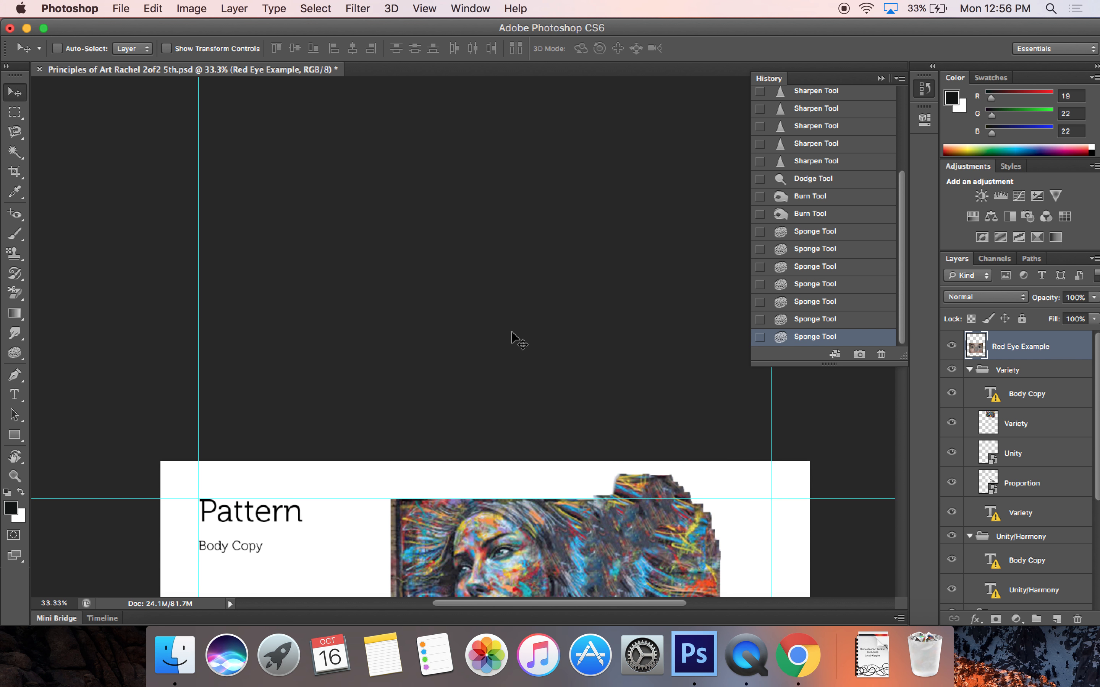
scroll(511, 332, down, 10)
scroll(511, 332, up, 4)
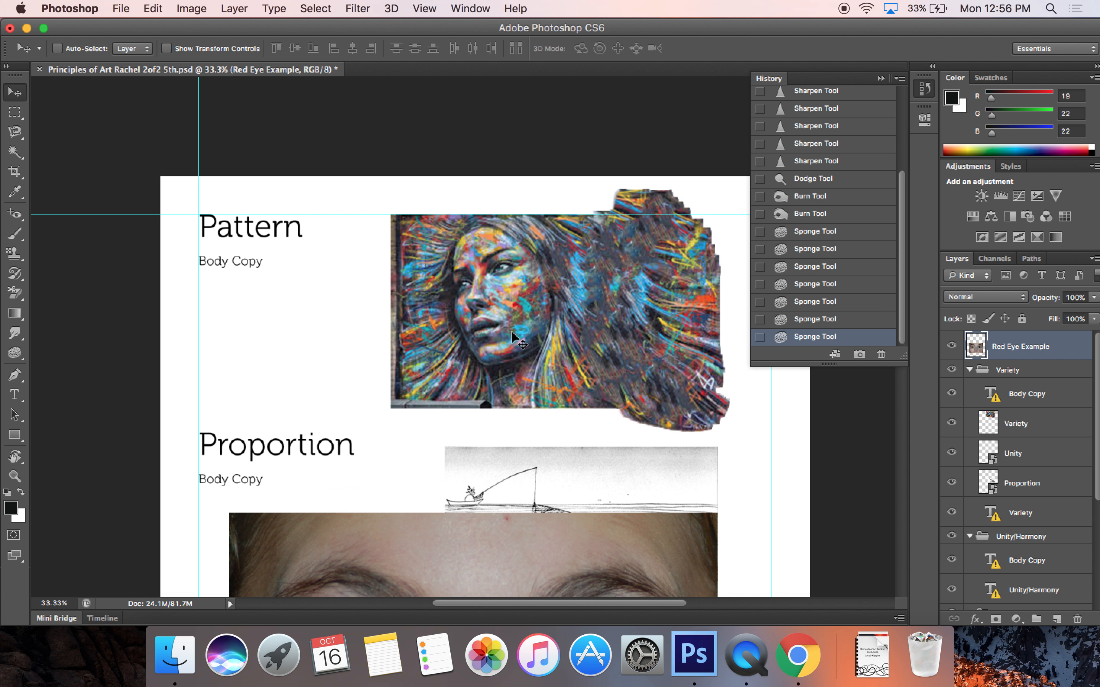
super+click(499, 289)
drag(480, 268, 272, 249)
key(super+equal)
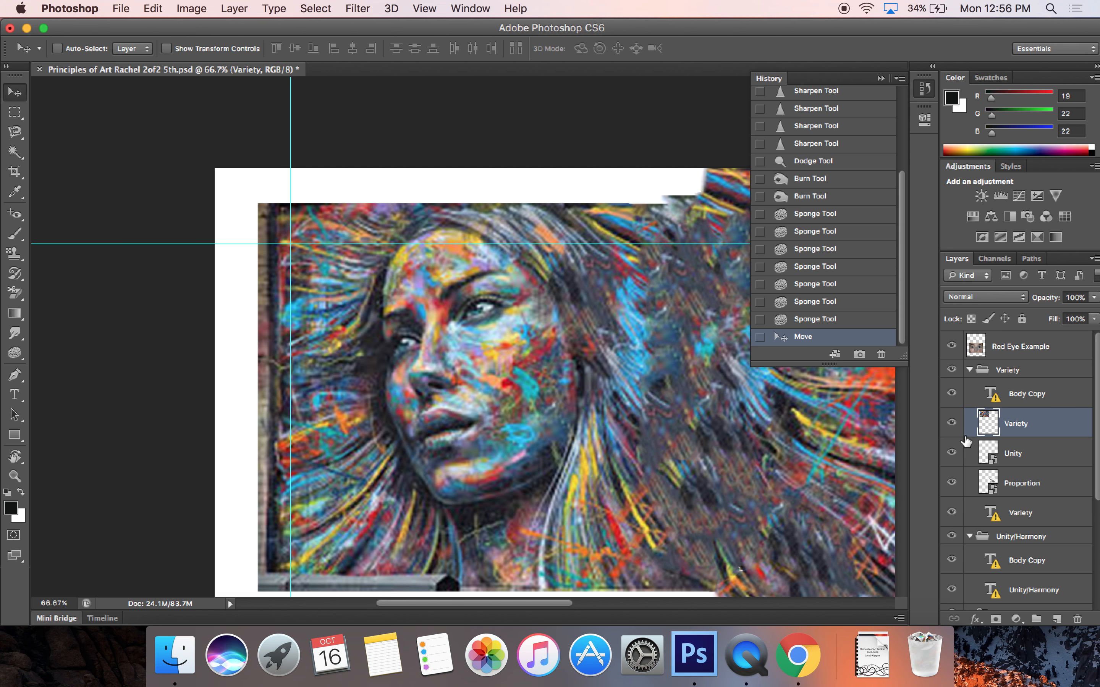
key(super+minus)
drag(535, 354, 659, 400)
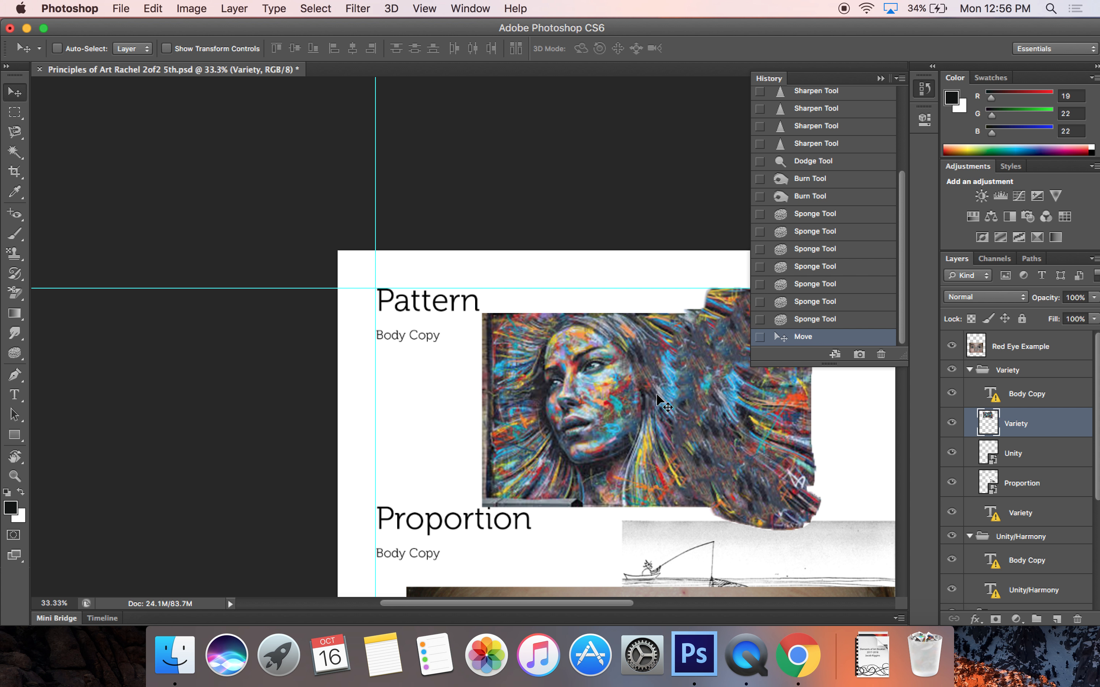
Move the painted portrait down the page so it covers the Variety heading beside the coloured pencils
scroll(659, 400, down, 15)
scroll(659, 400, right, 5)
scroll(662, 401, up, 5)
scroll(661, 401, left, 3)
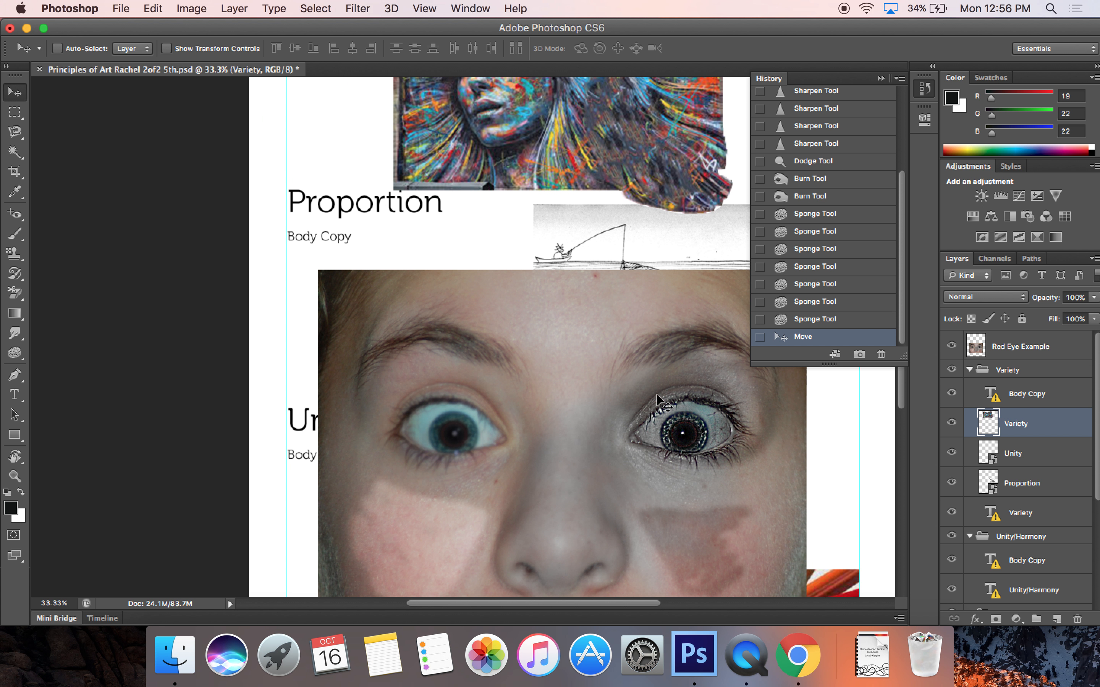
drag(590, 162, 527, 463)
scroll(527, 463, down, 15)
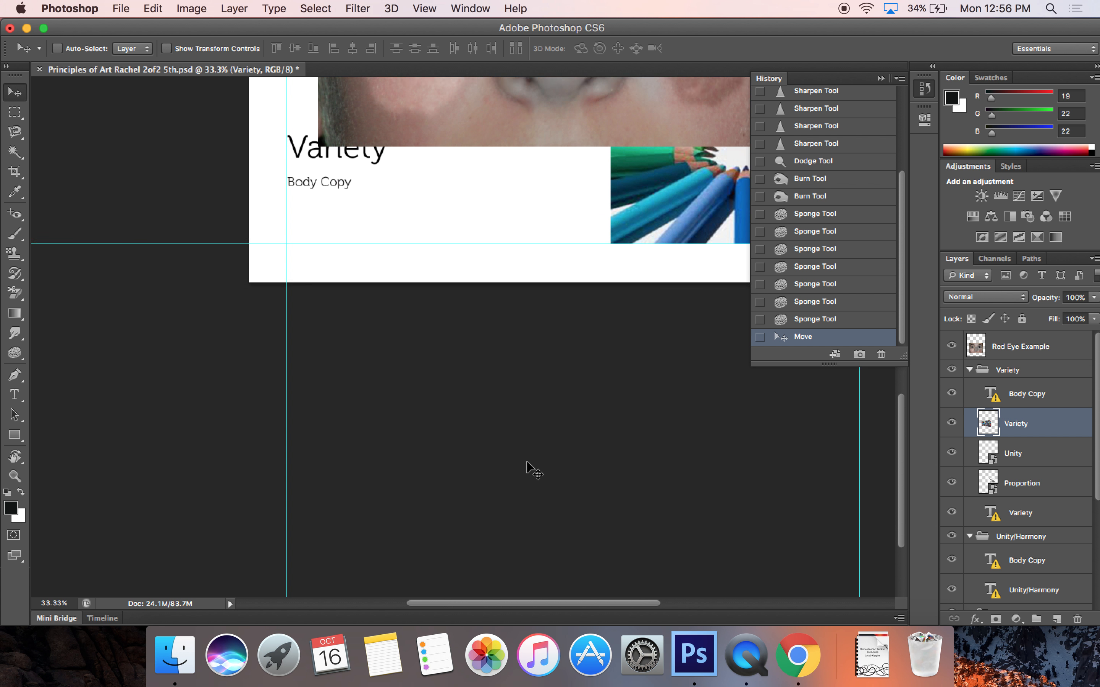
scroll(527, 463, up, 4)
scroll(527, 463, left, 2)
scroll(527, 469, up, 3)
drag(502, 315, 426, 562)
Select the face photo and move it up the page, away from the painted portrait
scroll(521, 335, up, 10)
super+click(521, 336)
drag(522, 336, 522, 145)
Select the painted portrait and place the Variety text layer above it in the layer order
scroll(481, 413, down, 10)
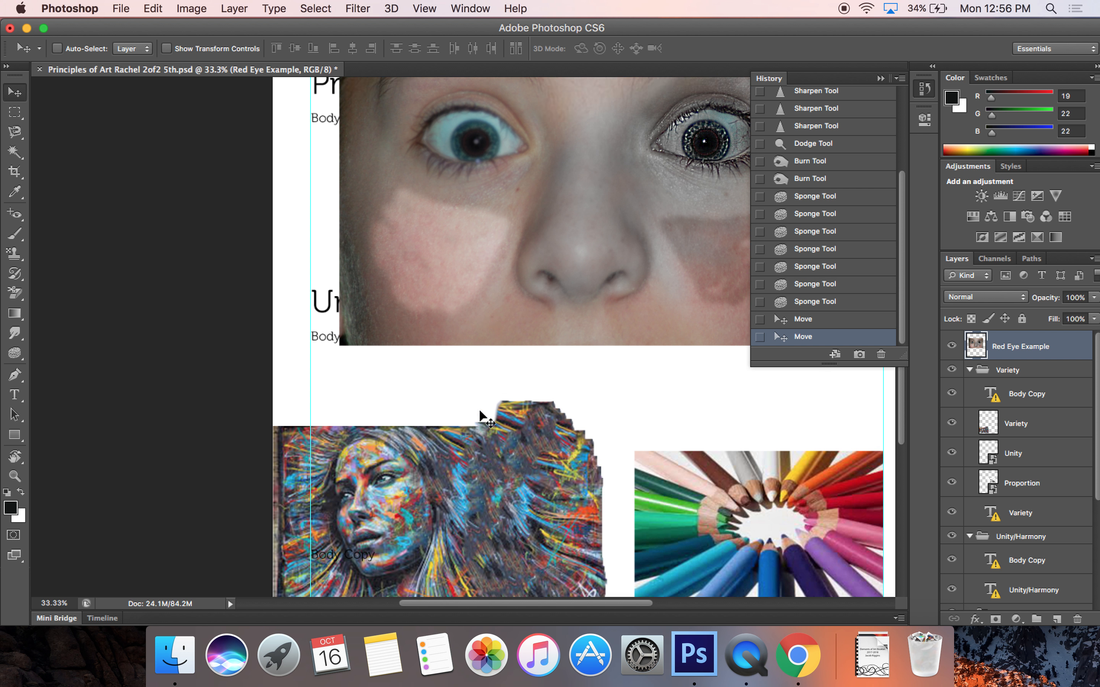
scroll(481, 414, left, 2)
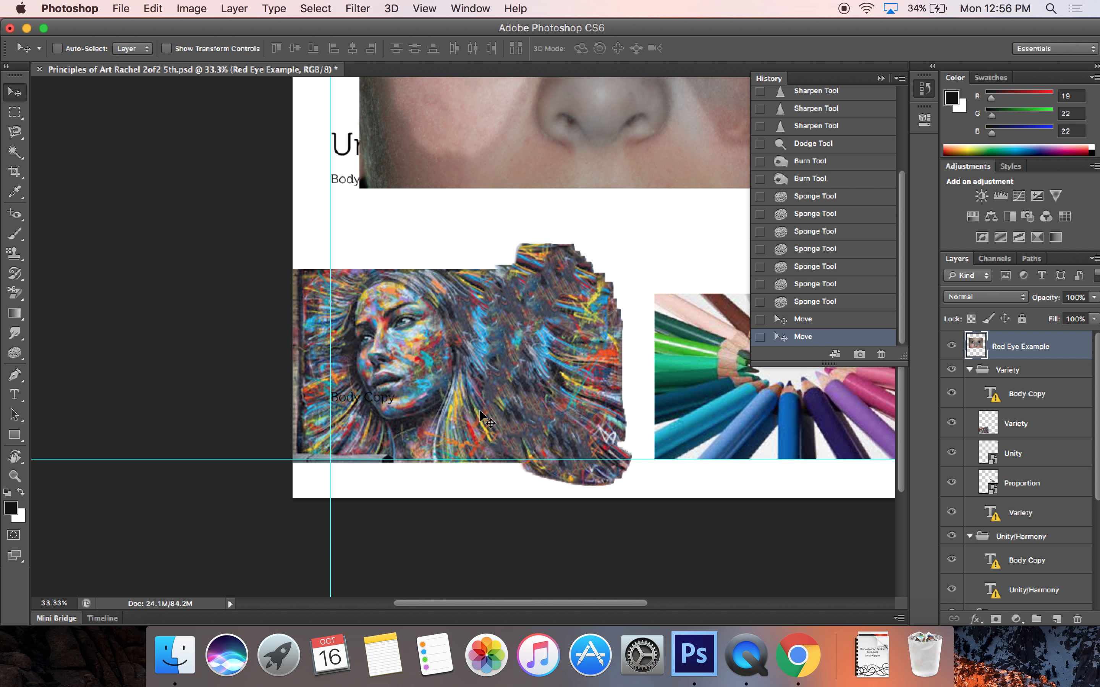
super+click(455, 394)
mouse_move(456, 395)
mouse_down()
mouse_move(463, 384)
mouse_move(456, 394)
mouse_up()
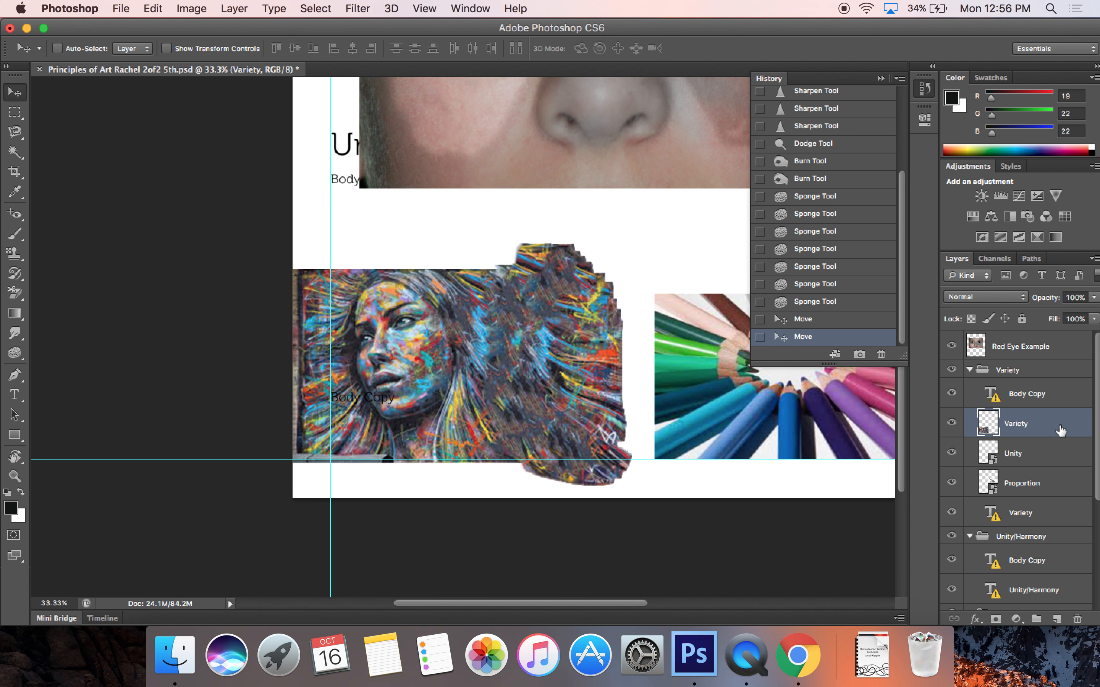
drag(1033, 514, 1019, 411)
Load the Variety heading's letter shapes as a selection, and replace it with the outline of the Body Copy text below
key(super+equal)
key(super+equal)
key(super+equal)
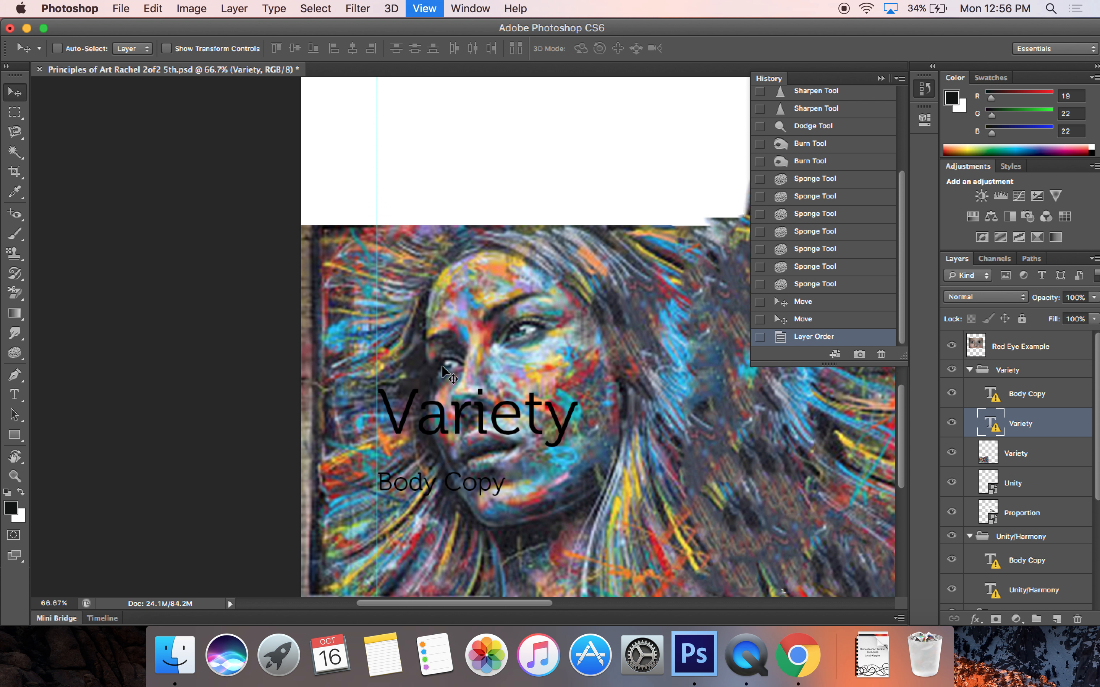
key(super+equal)
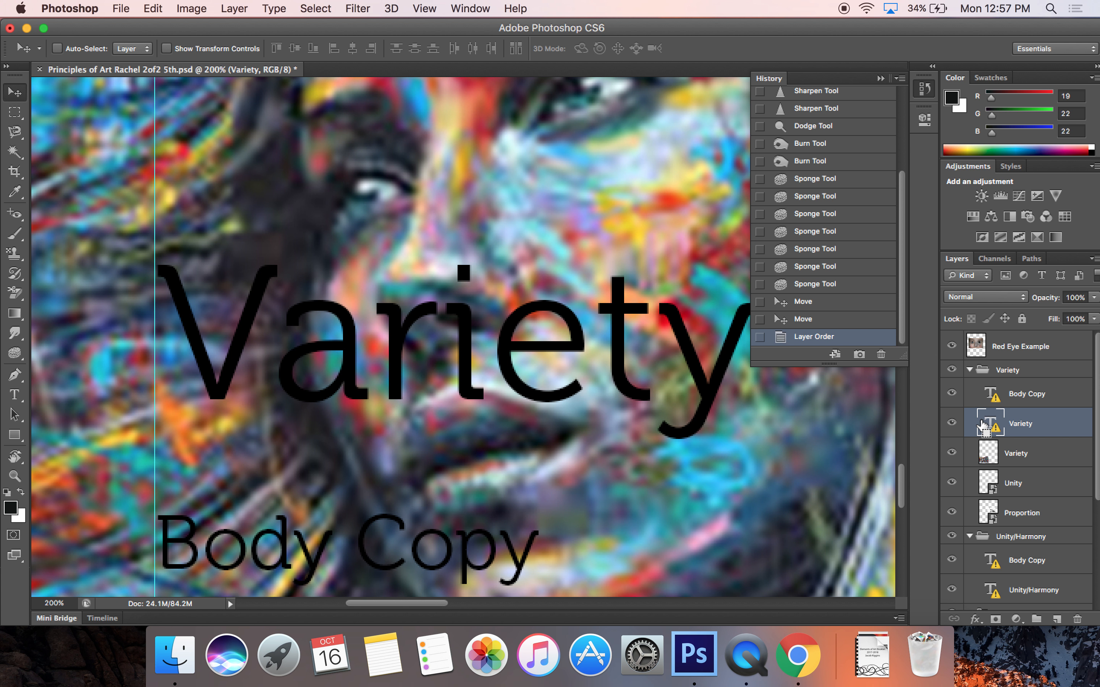
super+click(981, 425)
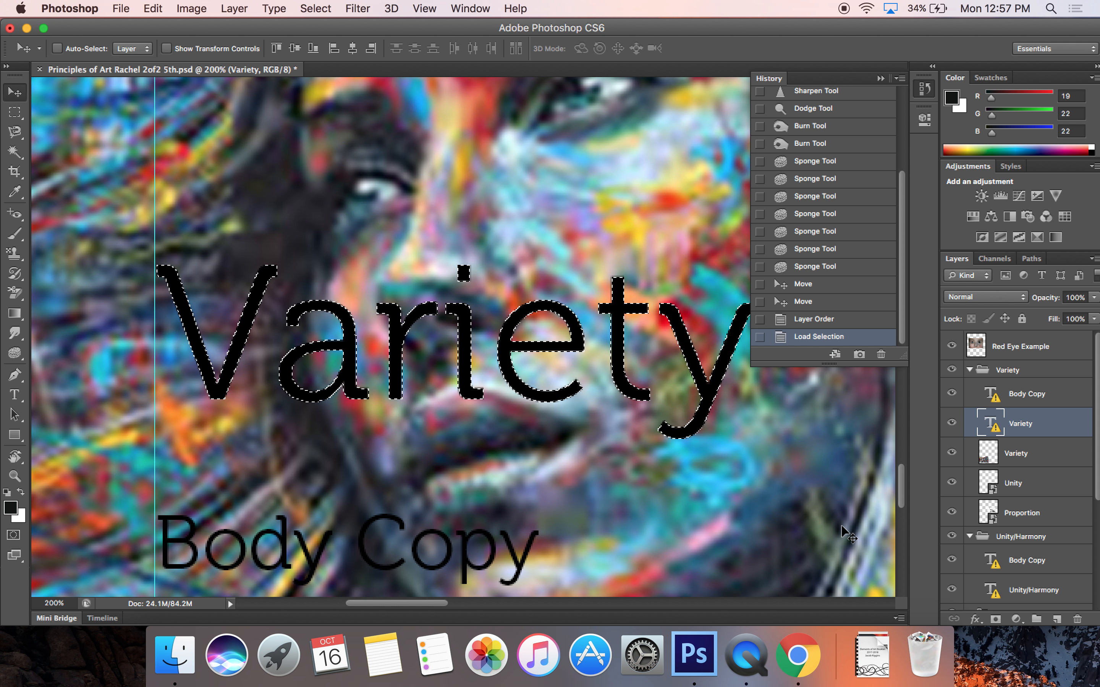
super+click(993, 395)
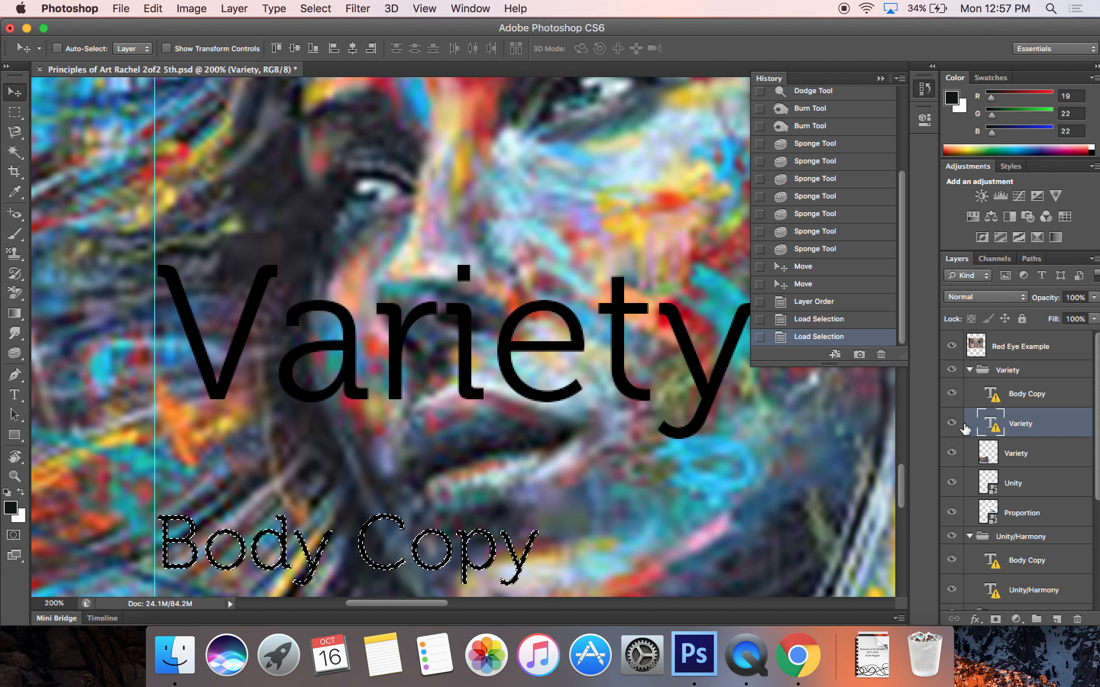
Load the outline of the painted portrait layer as the selection
key(super+minus)
key(super+minus)
key(super+minus)
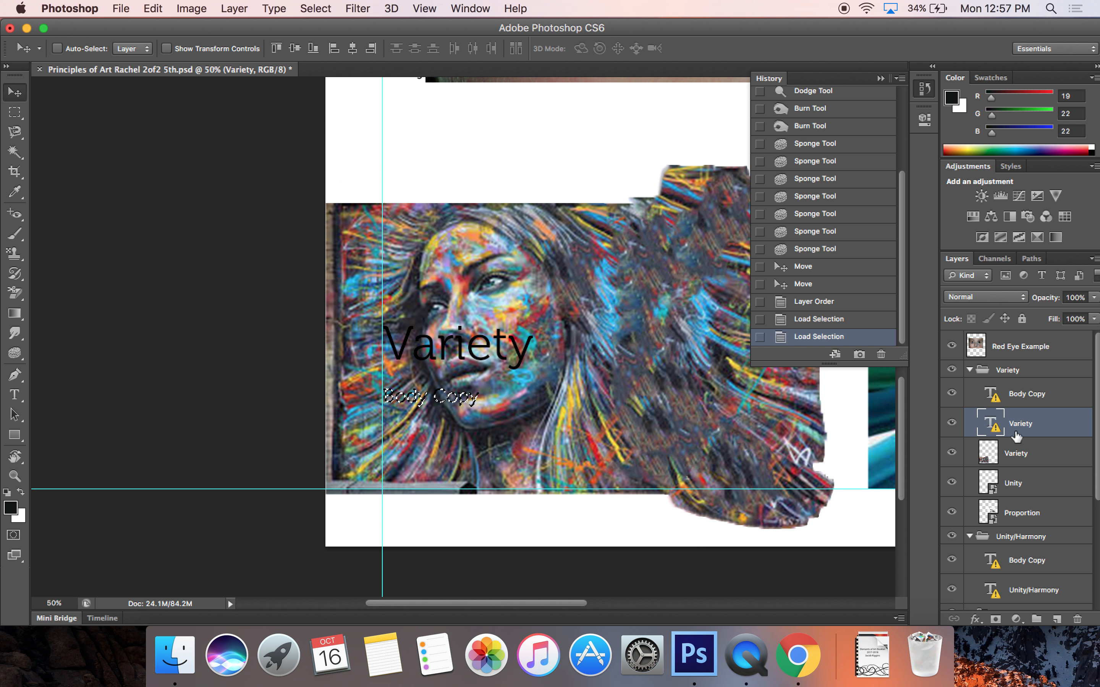
super+click(988, 453)
scroll(687, 411, right, 2)
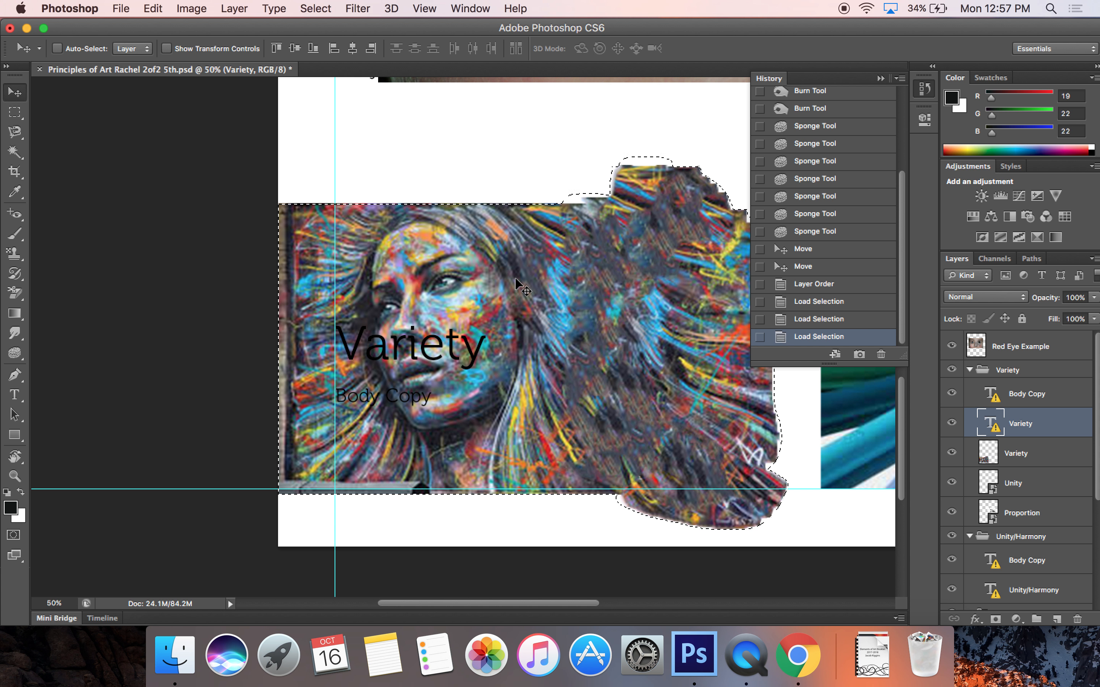
Mask the painted portrait layer with a selection of the Variety heading's letters, and hide the heading's text layer
key(super+plus)
key(super+plus)
scroll(518, 284, down, 2)
scroll(519, 284, right, 2)
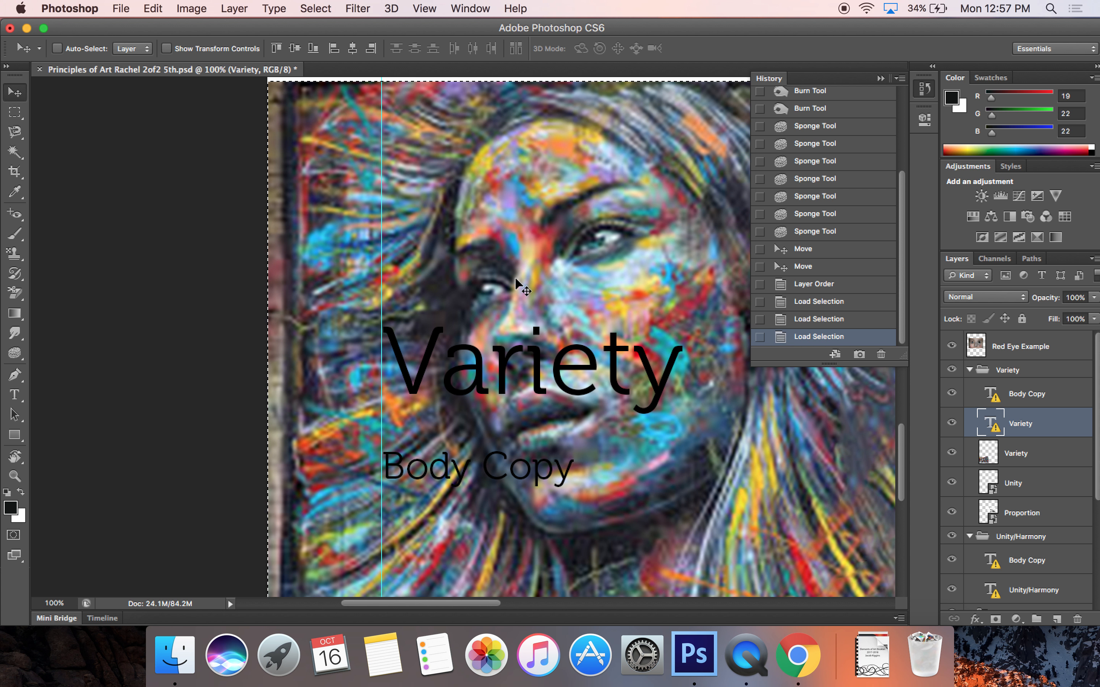
super+click(988, 425)
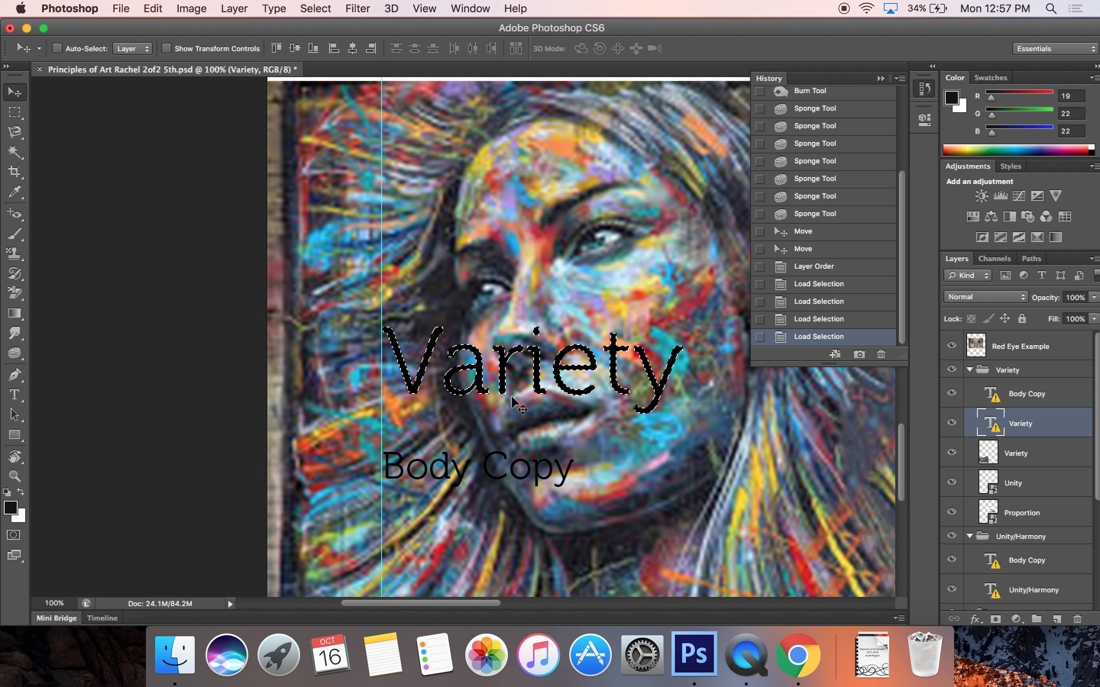
click(1031, 454)
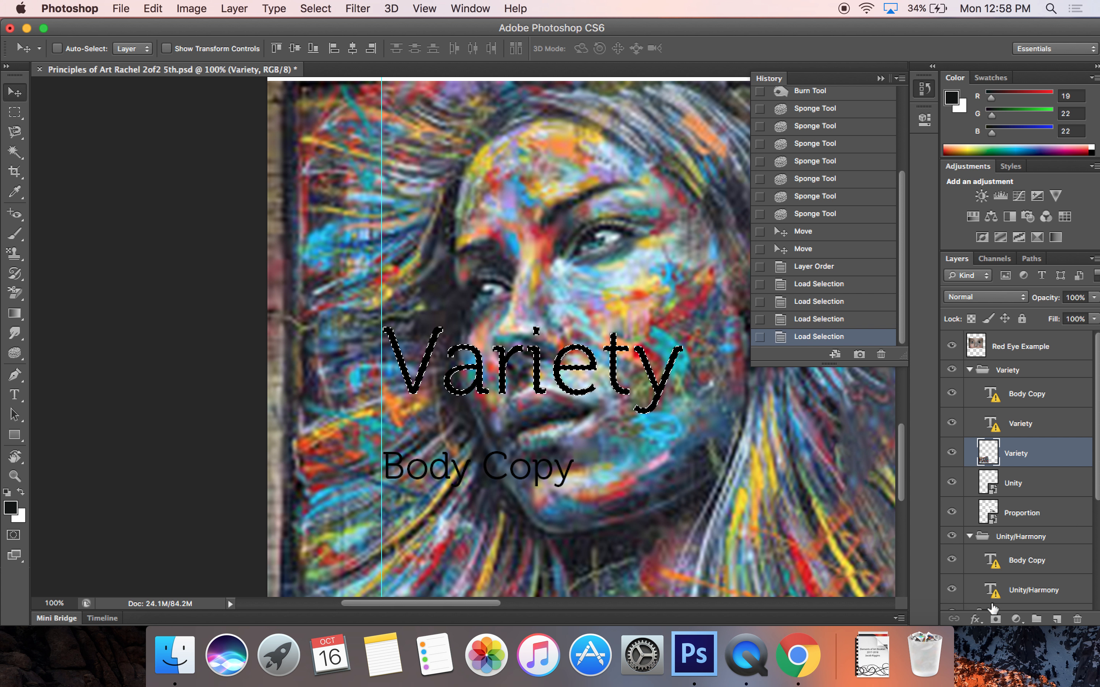
click(996, 619)
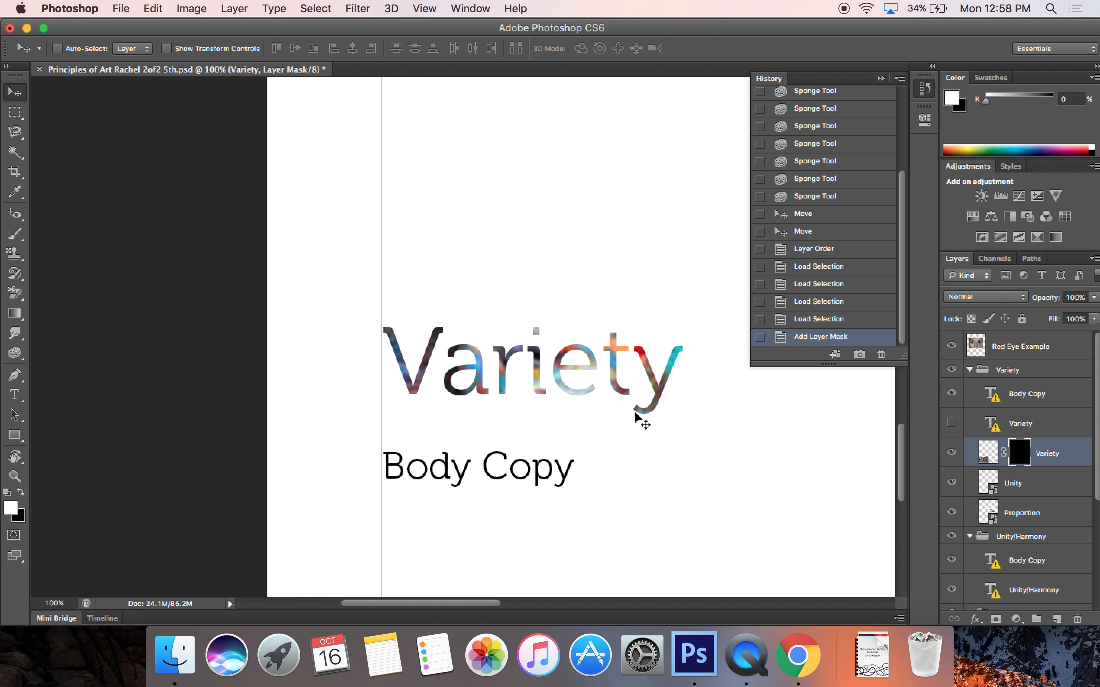
Disable the painted portrait's layer mask and enable it again
key(super+plus)
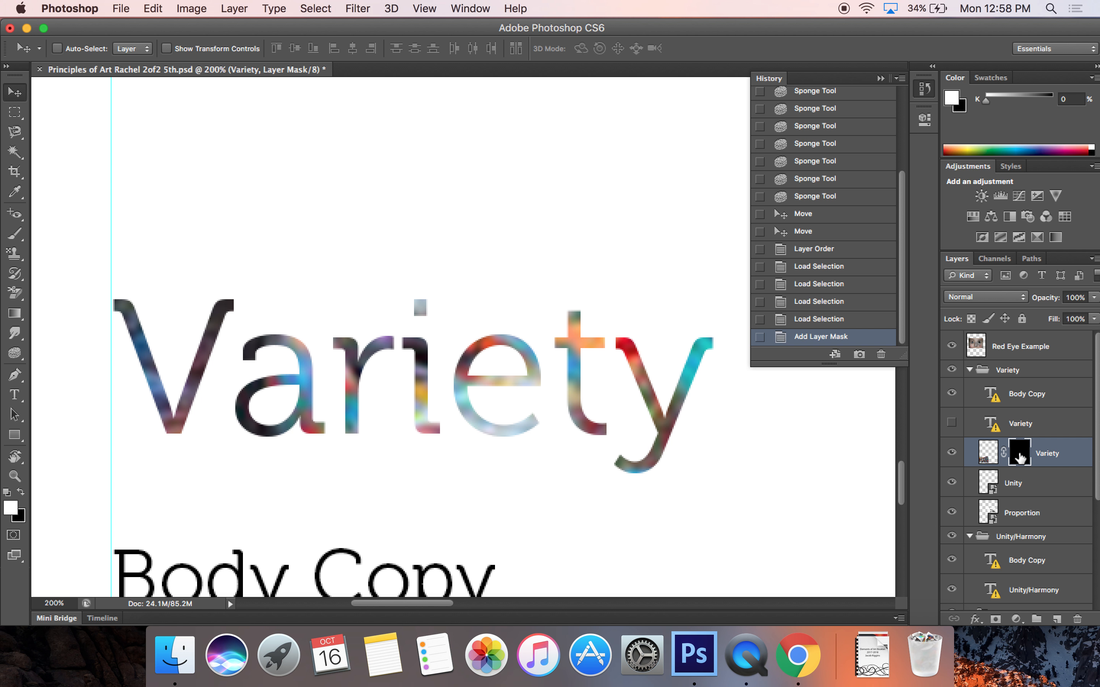
shift+click(1019, 457)
shift+click(1019, 457)
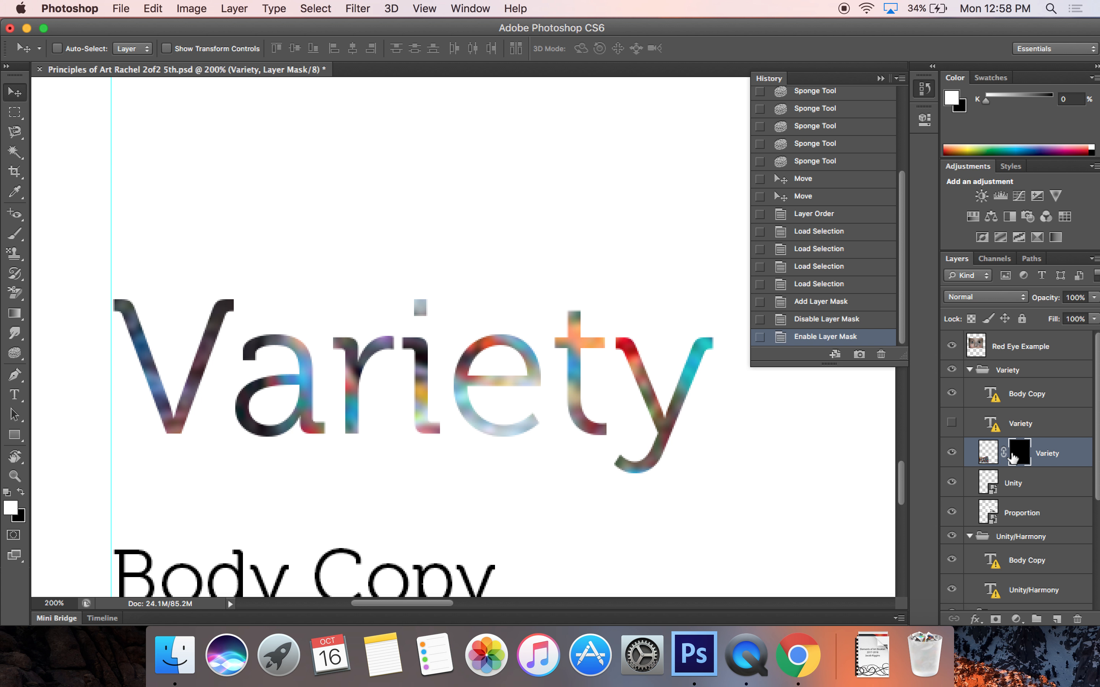
Load the outline of the coloured pencils layer as a selection, and replace it with the face photo's outline
key(super+0)
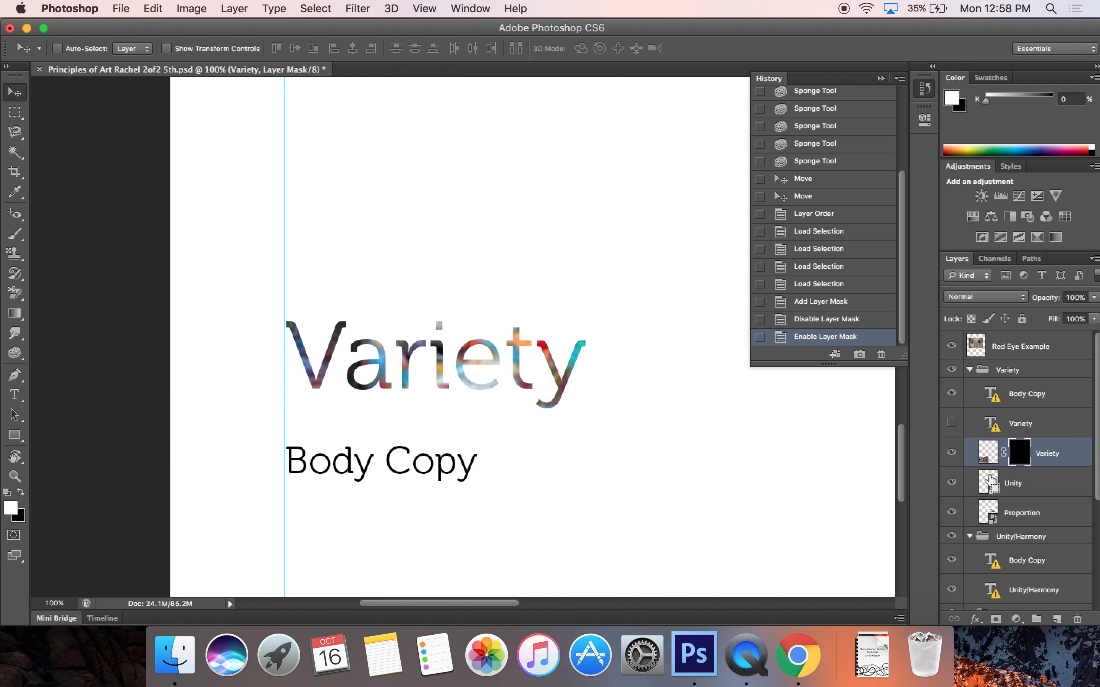
super+click(988, 478)
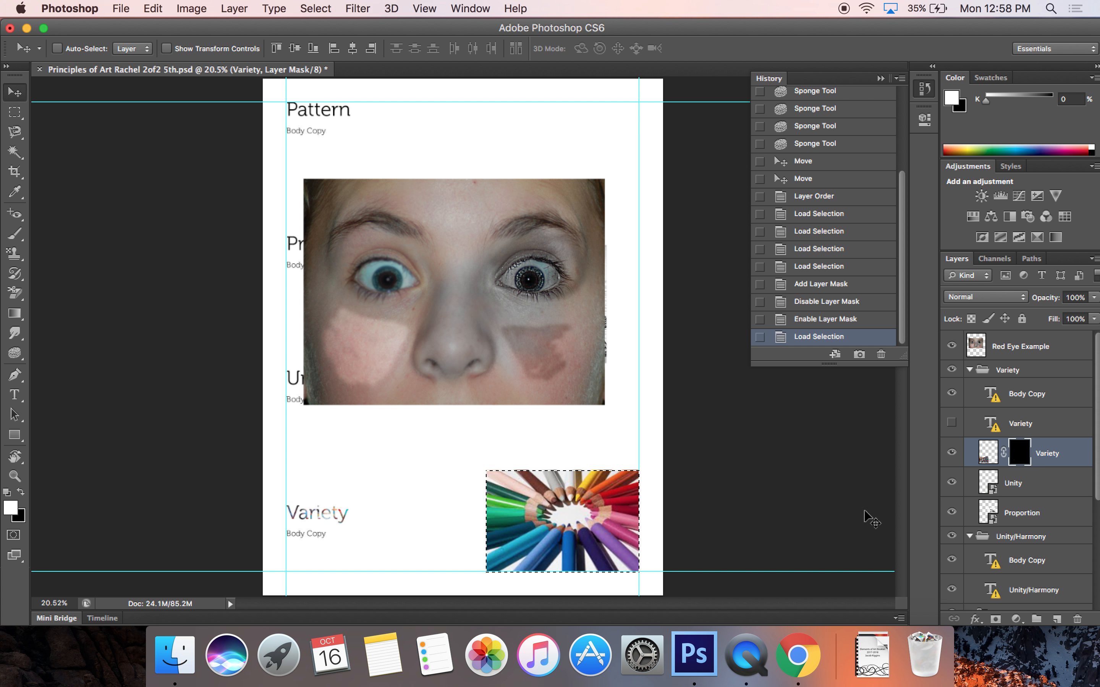
super+click(988, 485)
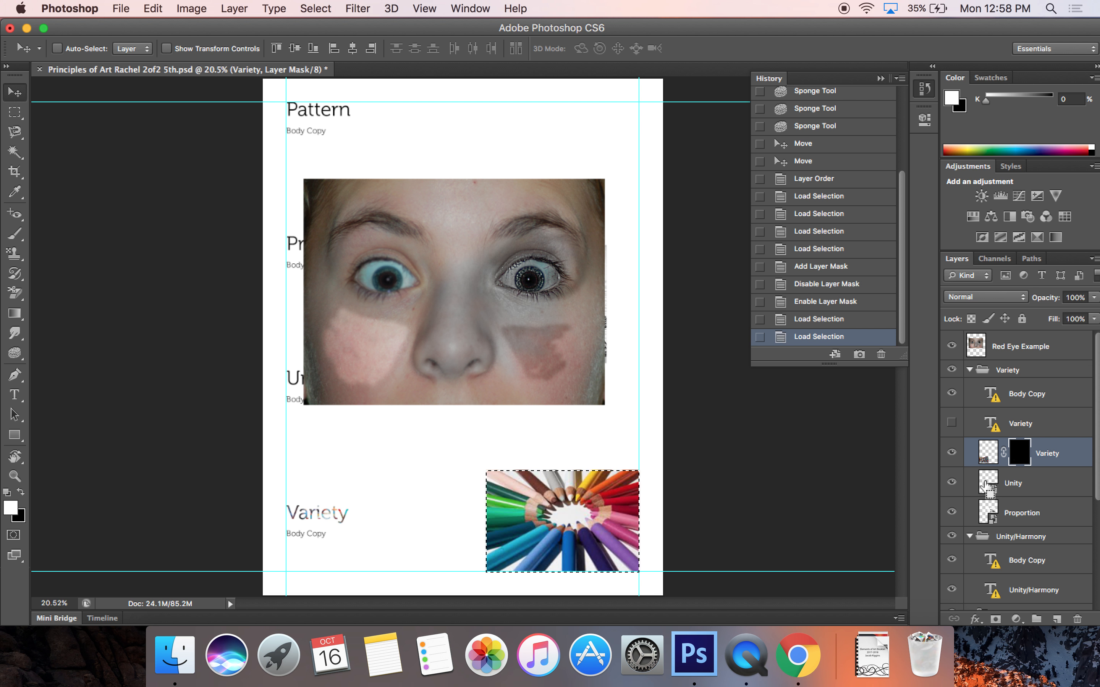
super+click(976, 347)
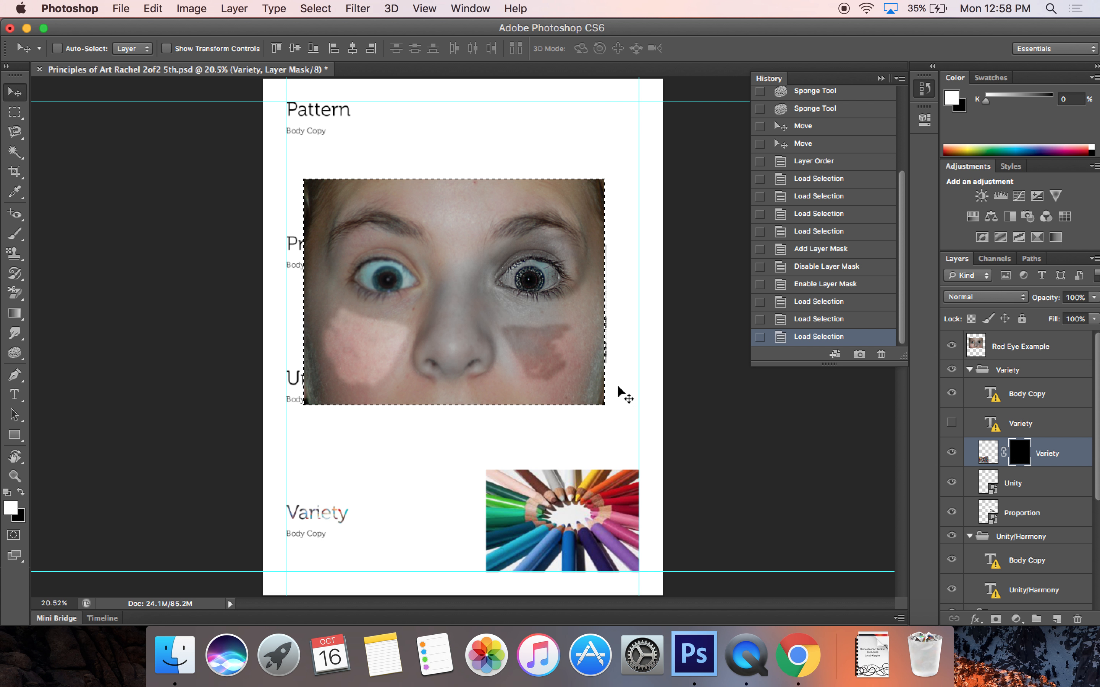
Deselect the face photo's outline
key(super+d)
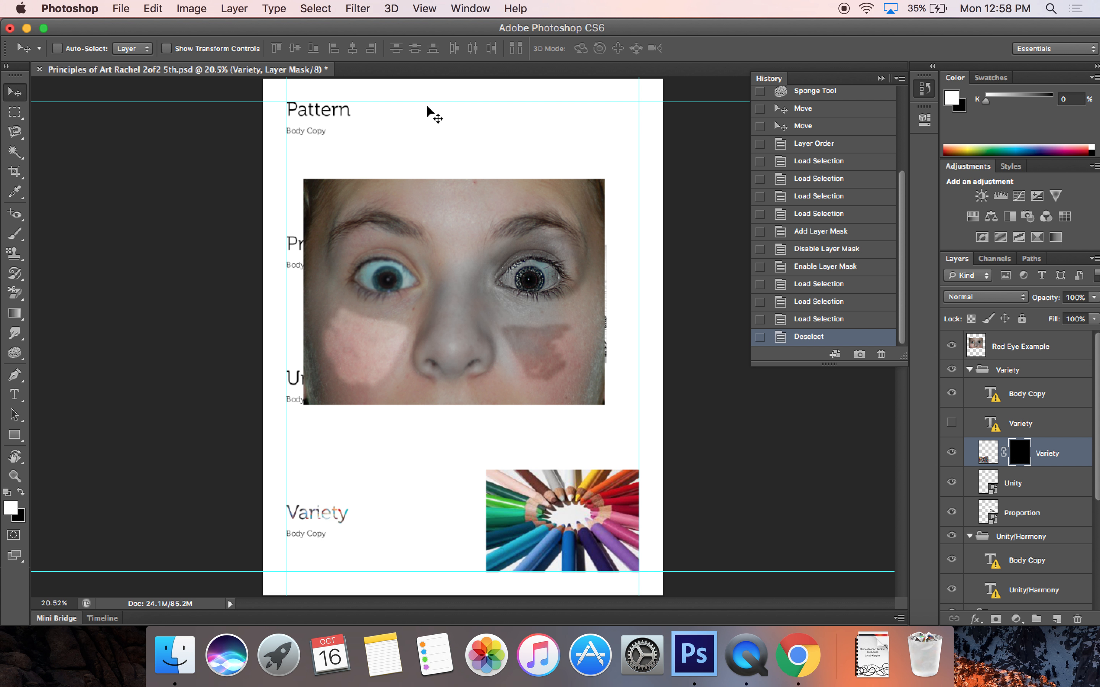
click(313, 7)
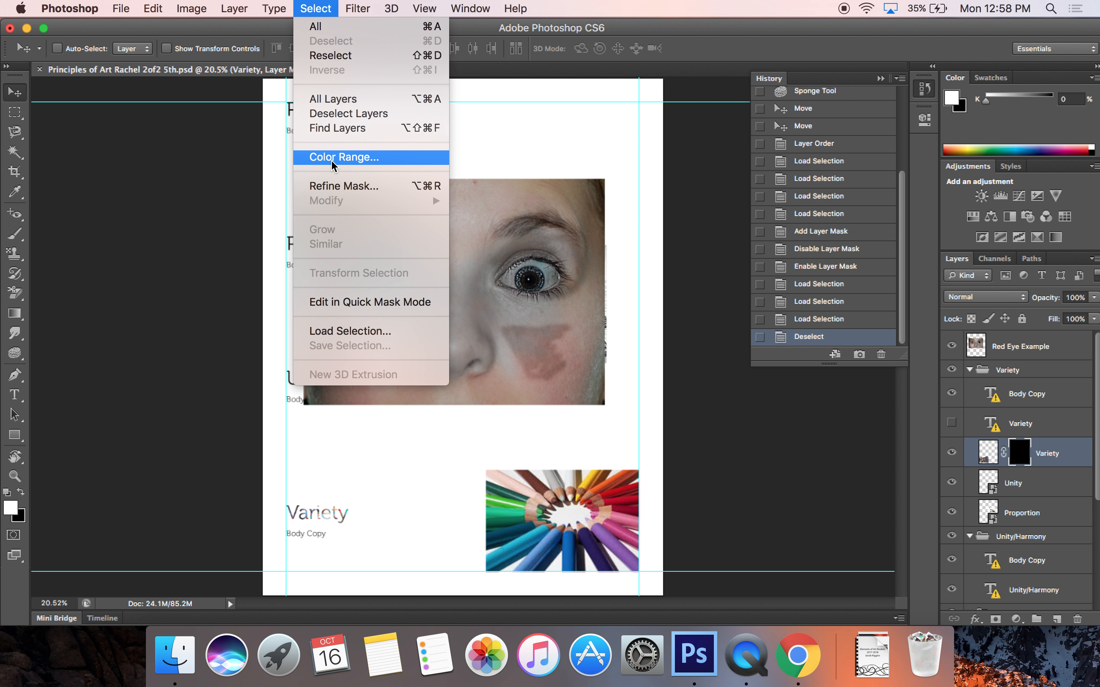
click(394, 159)
drag(548, 90, 767, 65)
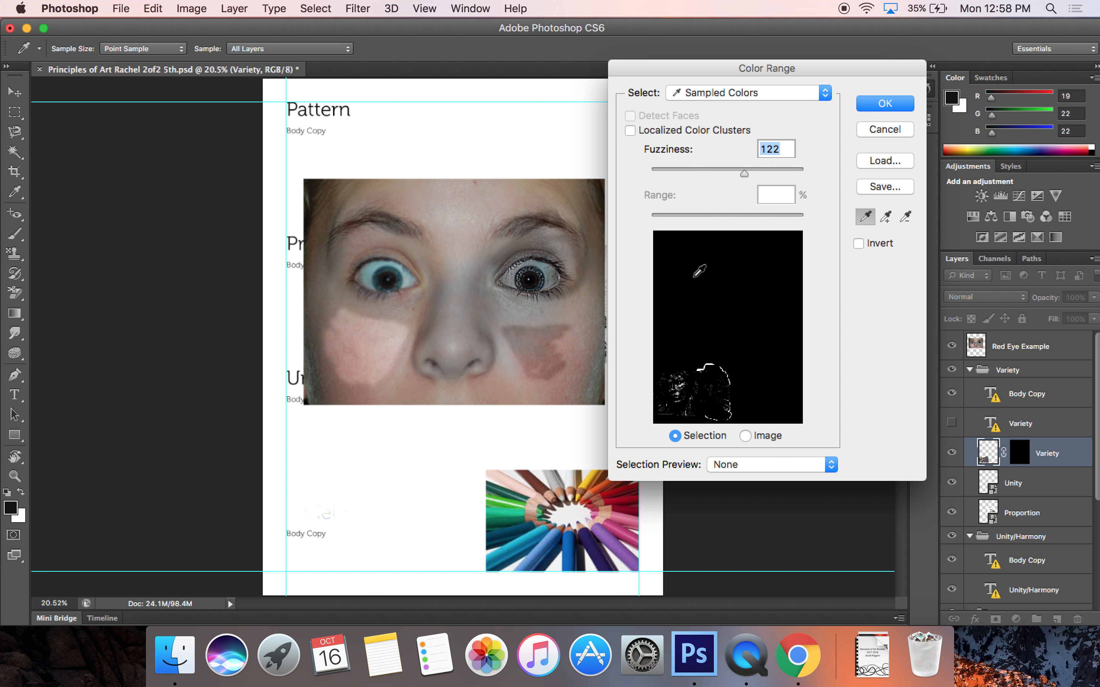
click(533, 275)
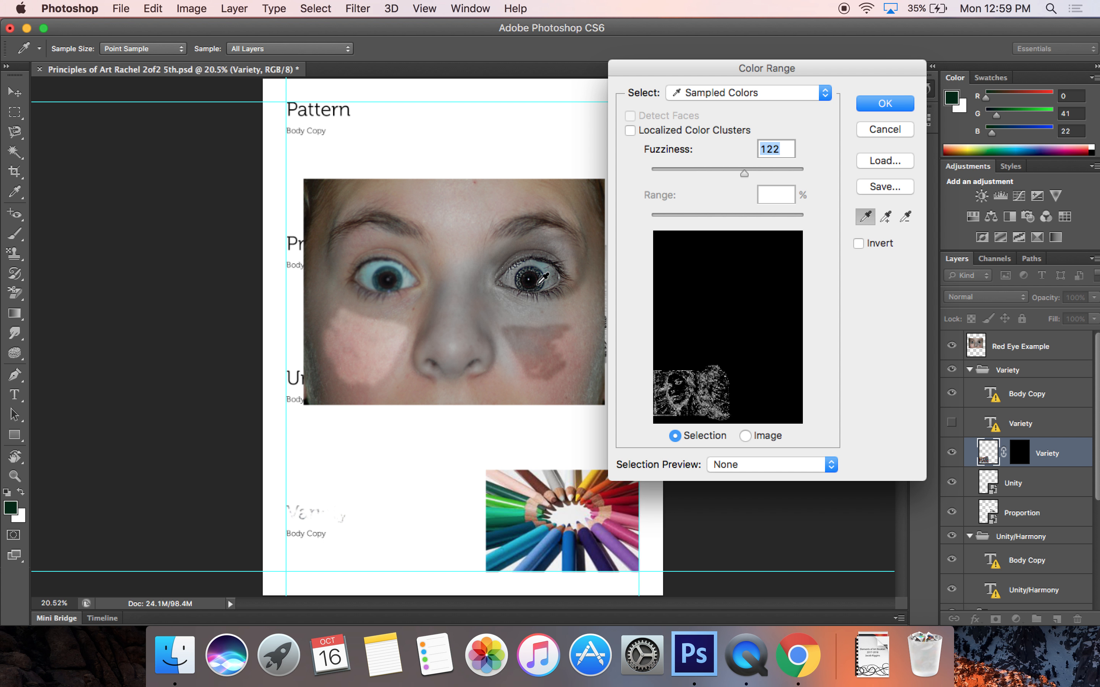
click(538, 272)
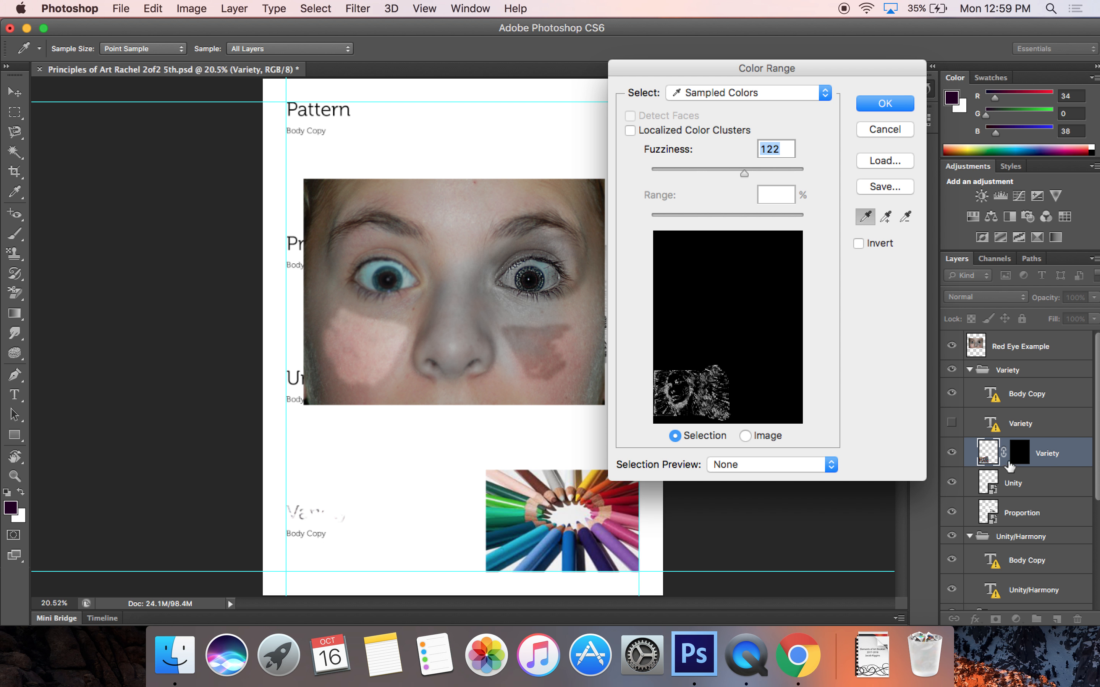
click(893, 133)
Select tones matching the black pupil with Color Range on the Red Eye Example layer, adjusting the fuzziness, and clear the selection
click(1038, 354)
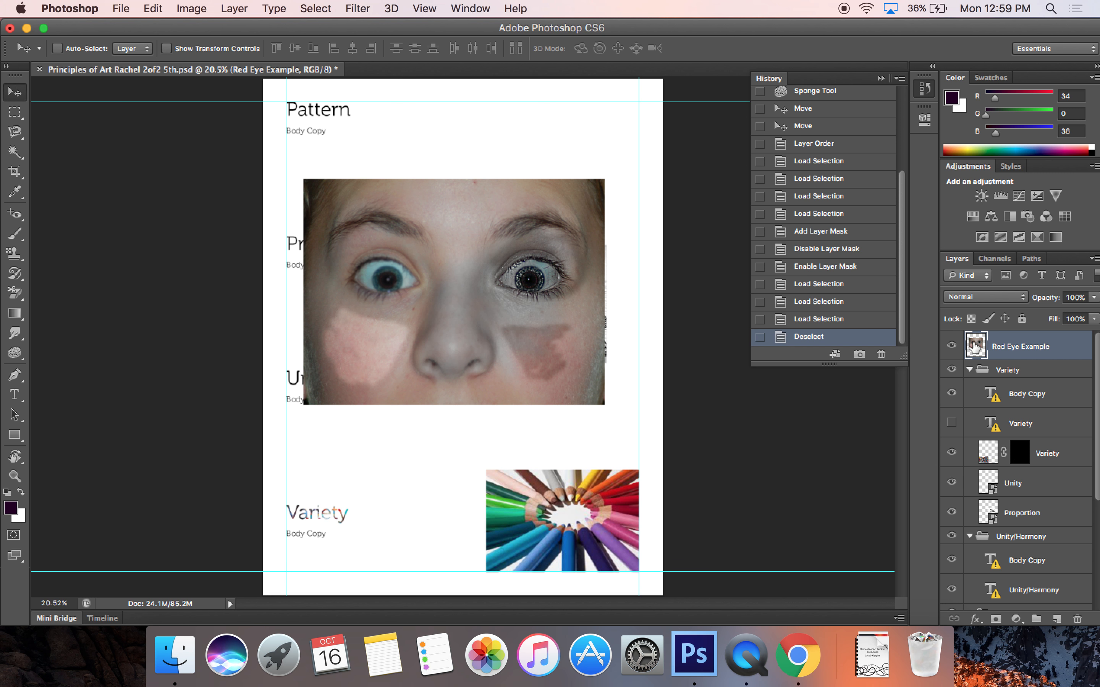
click(316, 9)
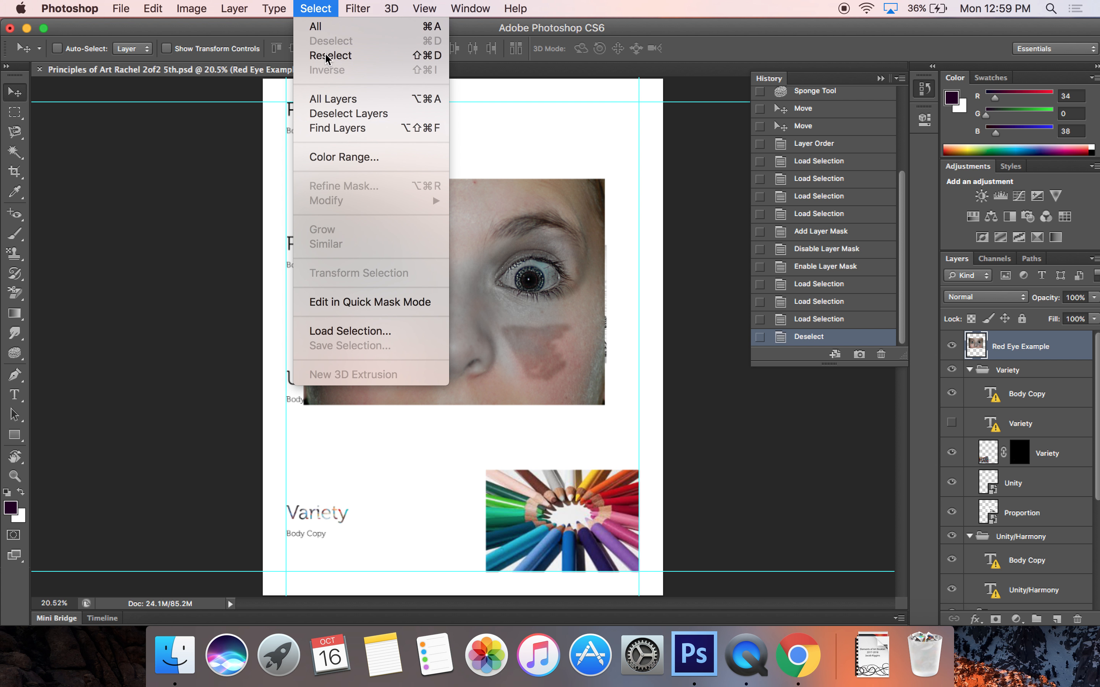
click(358, 155)
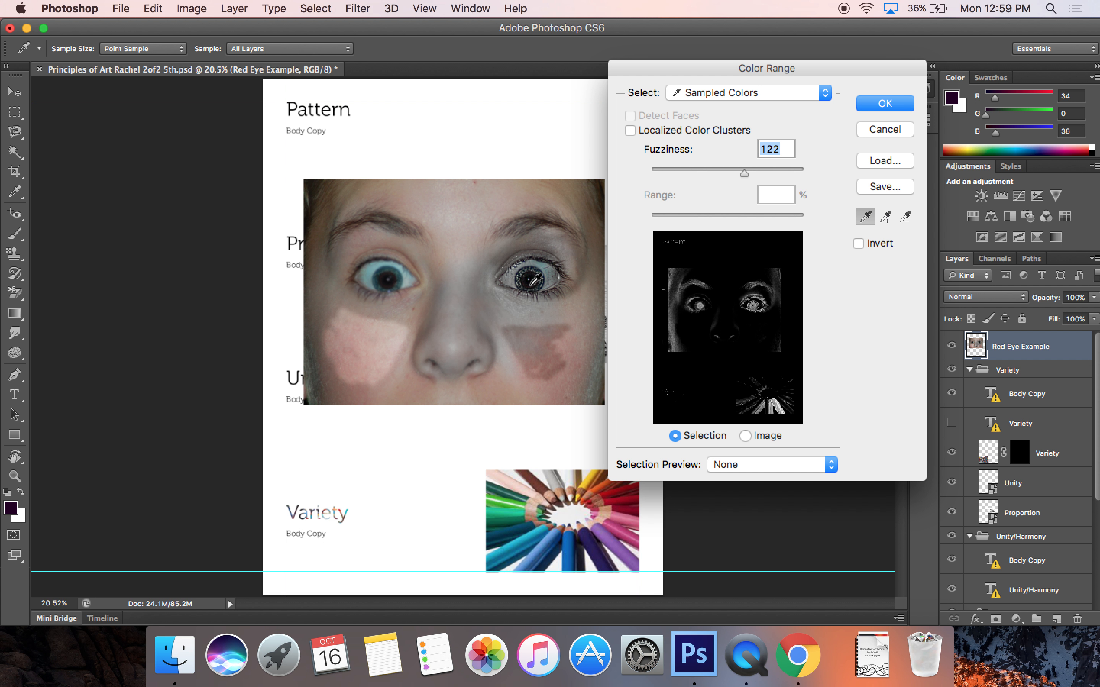
click(531, 286)
drag(743, 169, 803, 194)
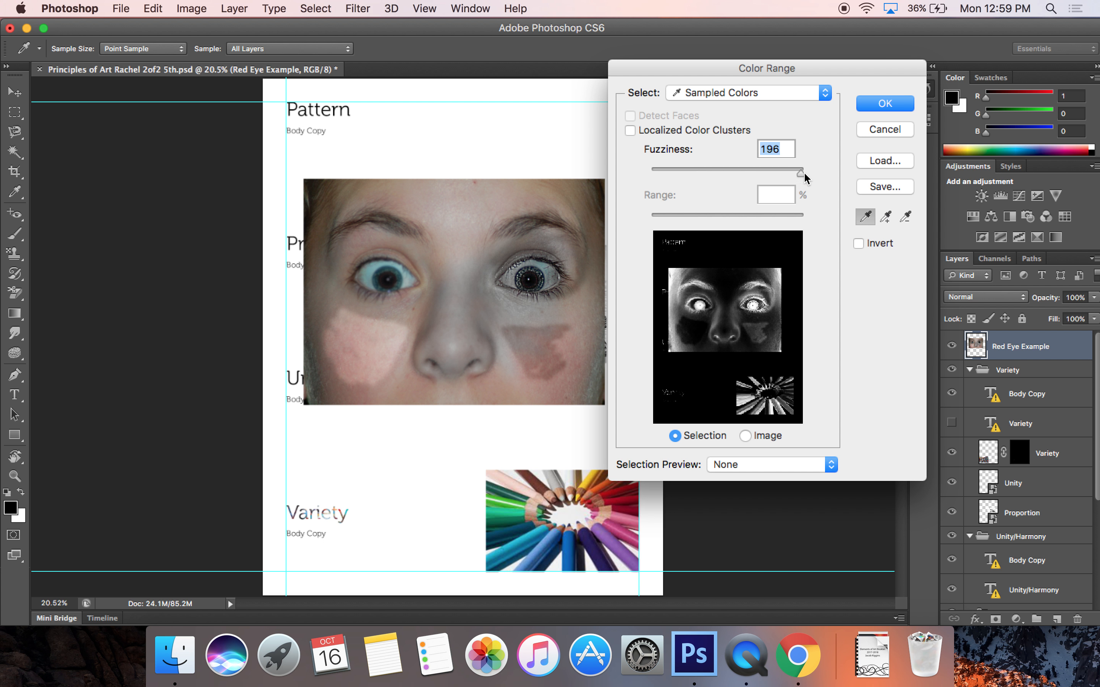
mouse_move(801, 174)
mouse_down()
mouse_move(695, 153)
mouse_move(656, 159)
mouse_move(810, 221)
mouse_up()
drag(804, 171, 775, 172)
click(871, 103)
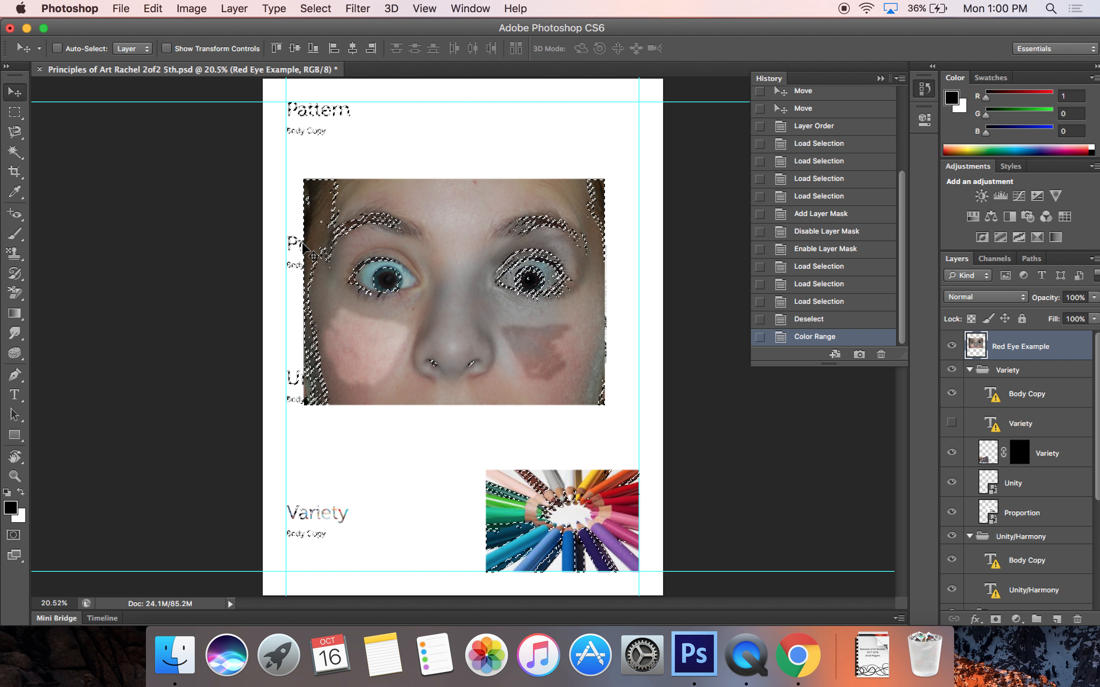
key(super+d)
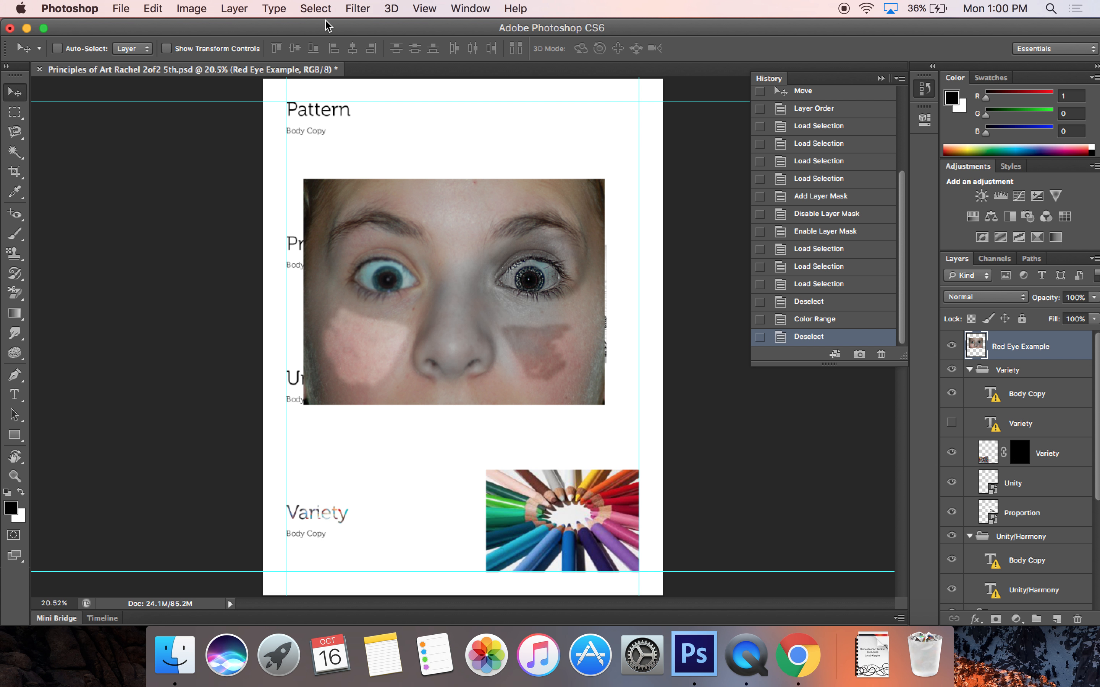
click(316, 8)
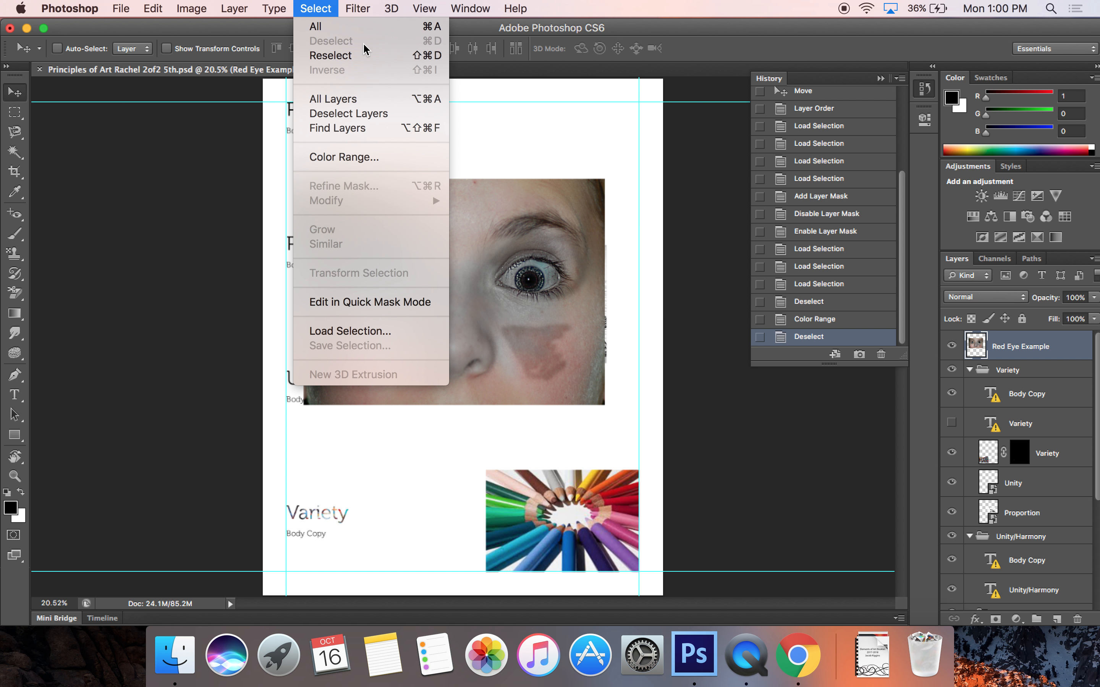
click(483, 199)
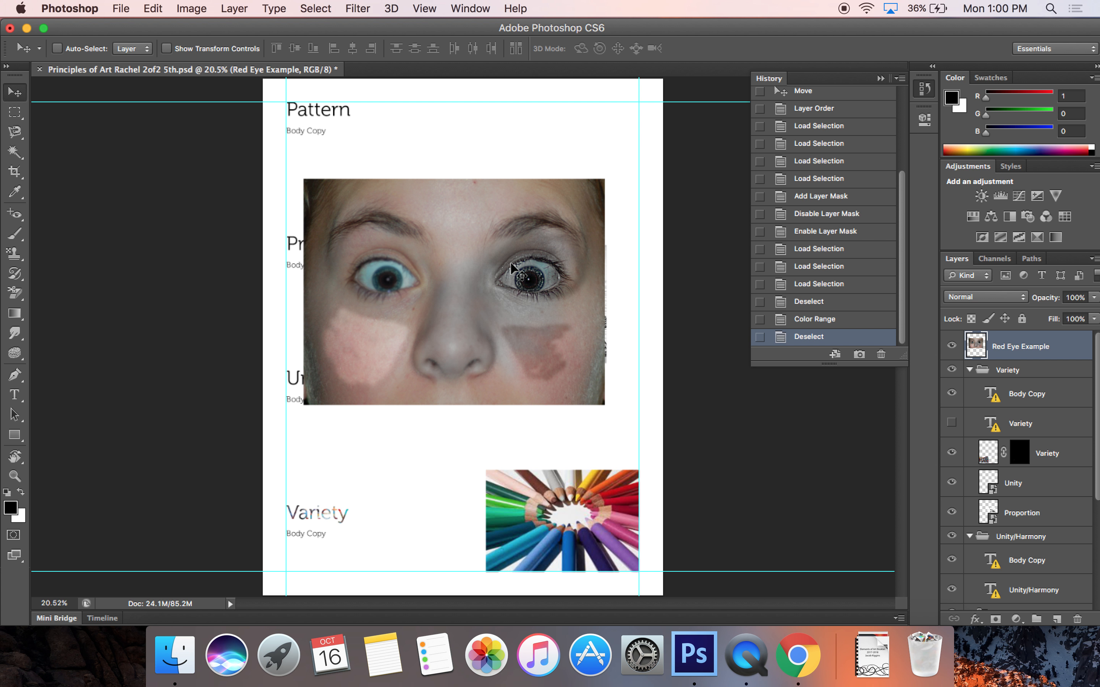
Apply a Gaussian Blur with a 129.5-pixel radius to the Red Eye Example face photo
click(359, 10)
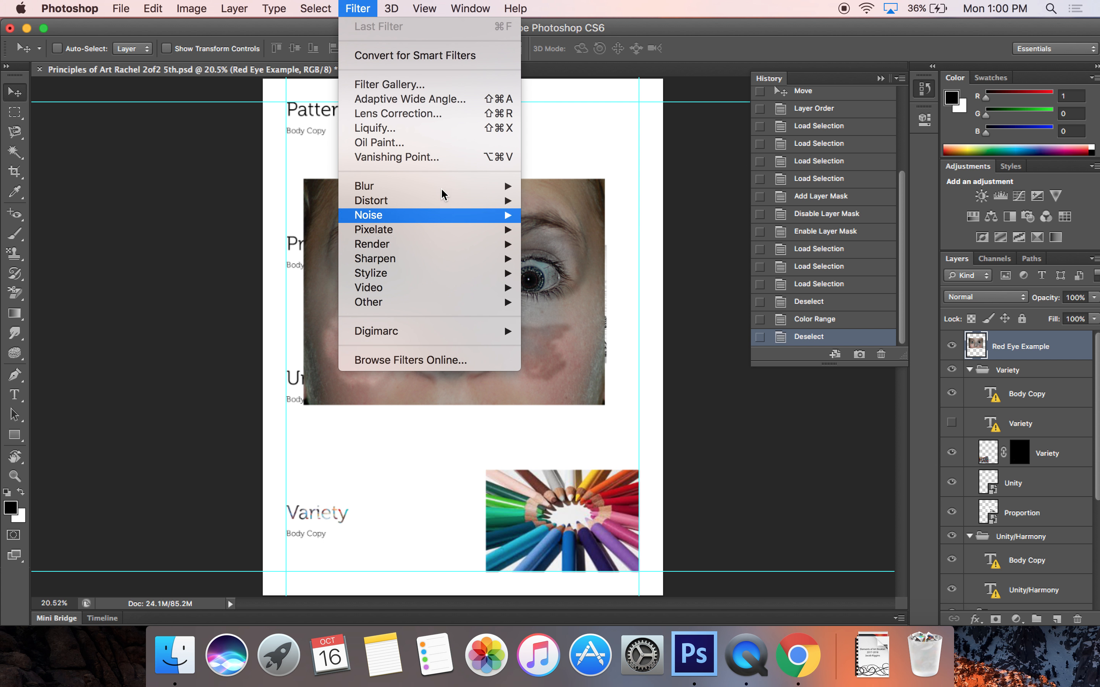
mouse_move(445, 191)
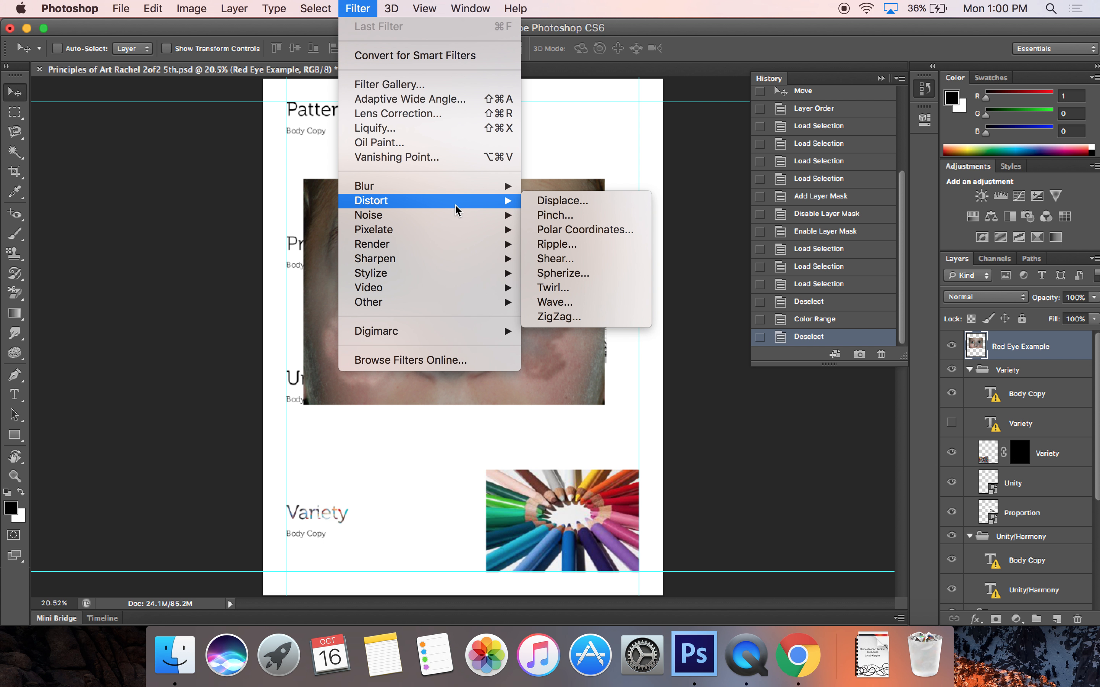
mouse_move(450, 185)
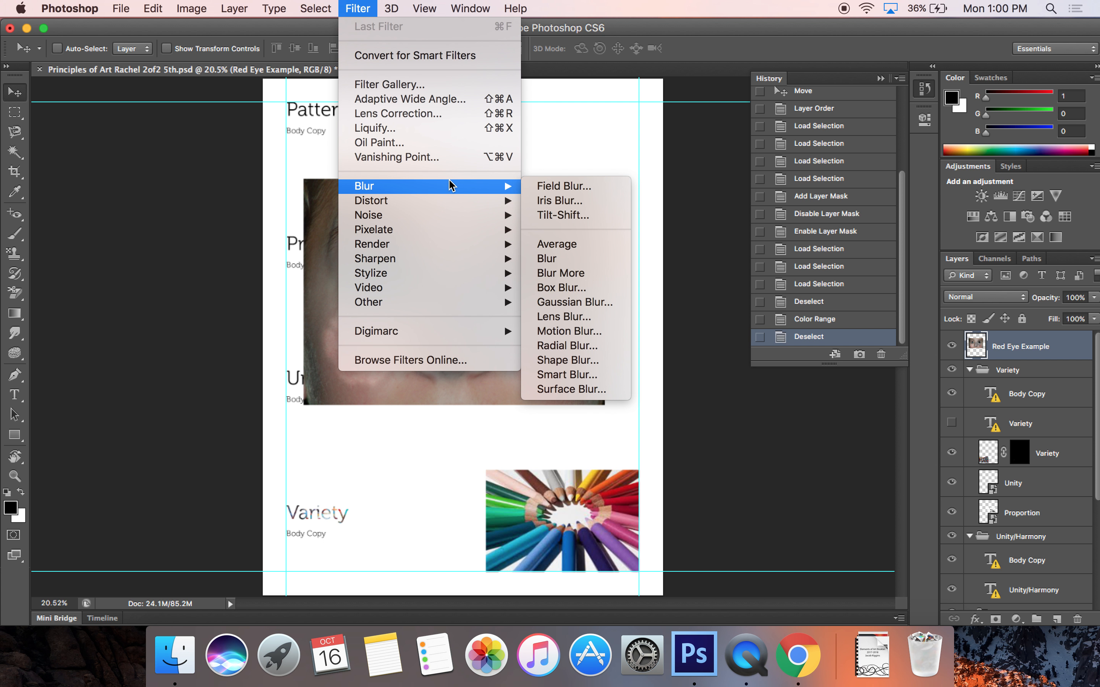
click(573, 301)
key(Return)
Brush a looping black stroke across the Variety section, and undo back through the stroke, the move and the Gaussian Blur
key(b)
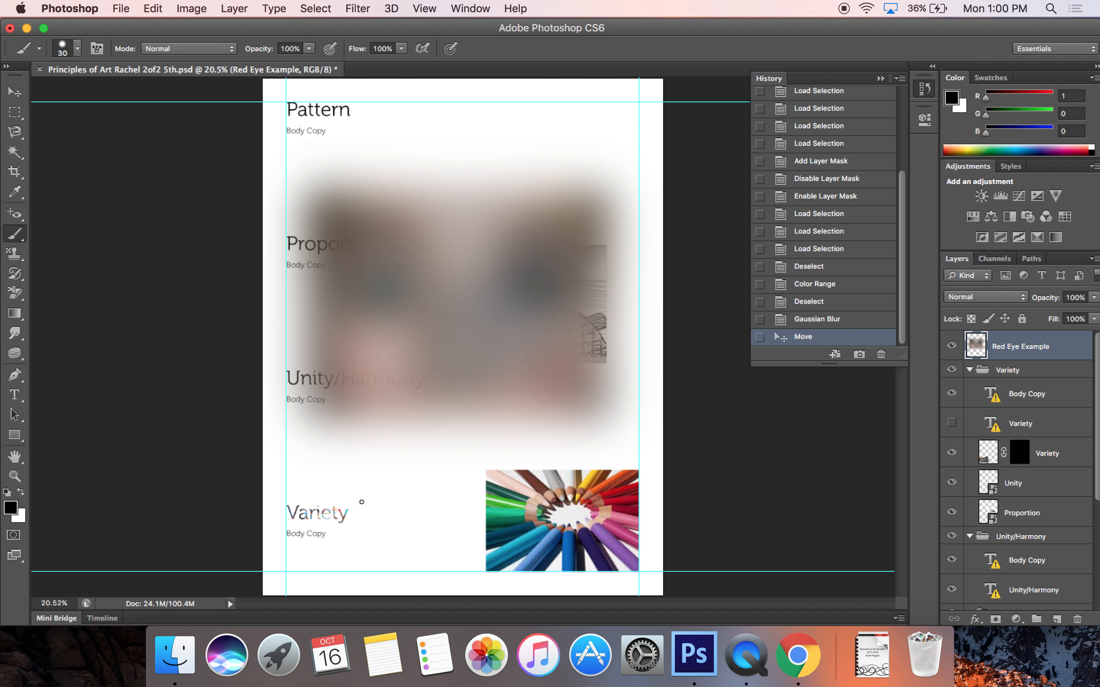
mouse_move(337, 523)
mouse_down()
mouse_move(429, 527)
mouse_move(559, 483)
mouse_up()
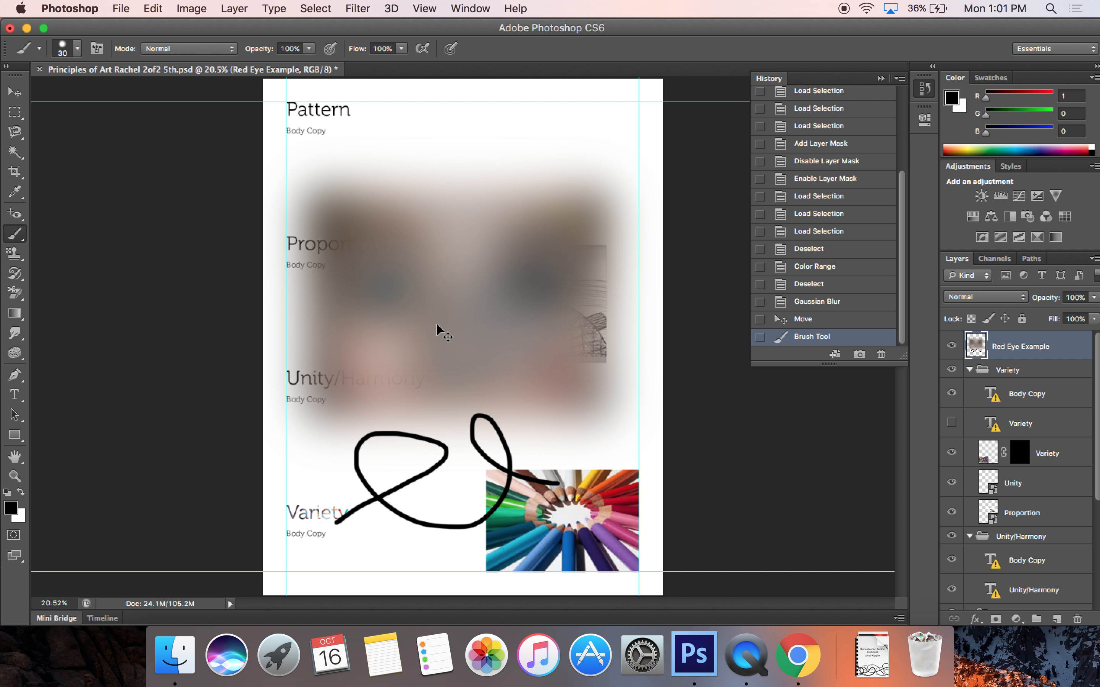
key(ctrl+alt+z)
key(ctrl+alt+z)
key(ctrl+alt+z)
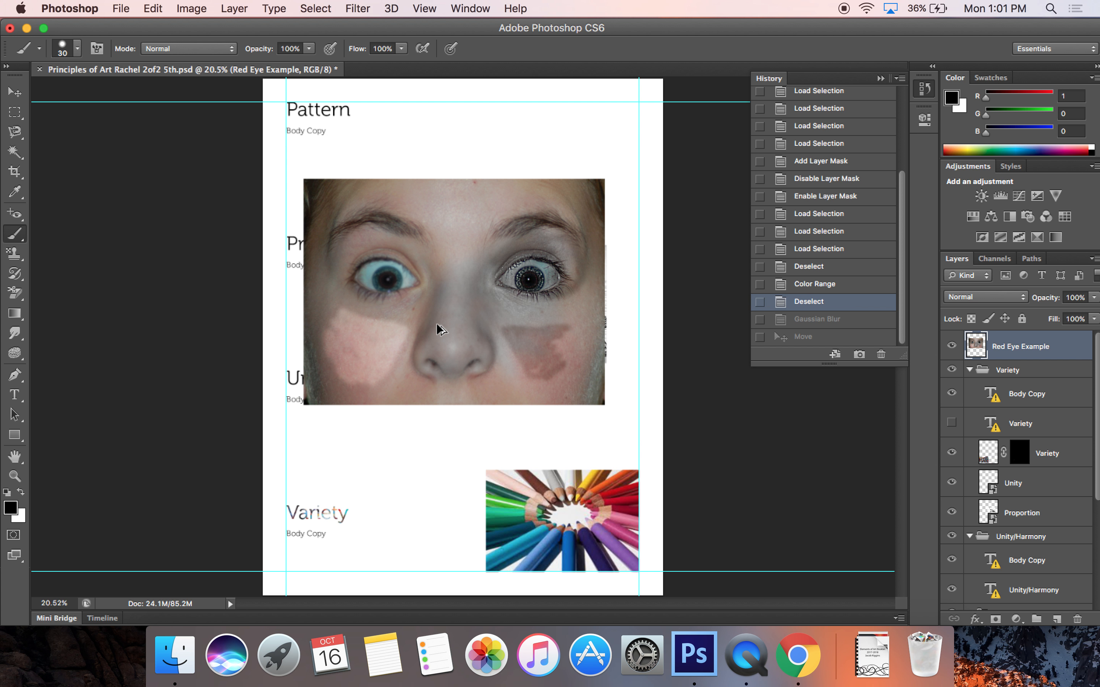
Apply a Gaussian Blur smart filter with a 129.5-pixel radius to the Unity layer's coloured pencils
click(1043, 486)
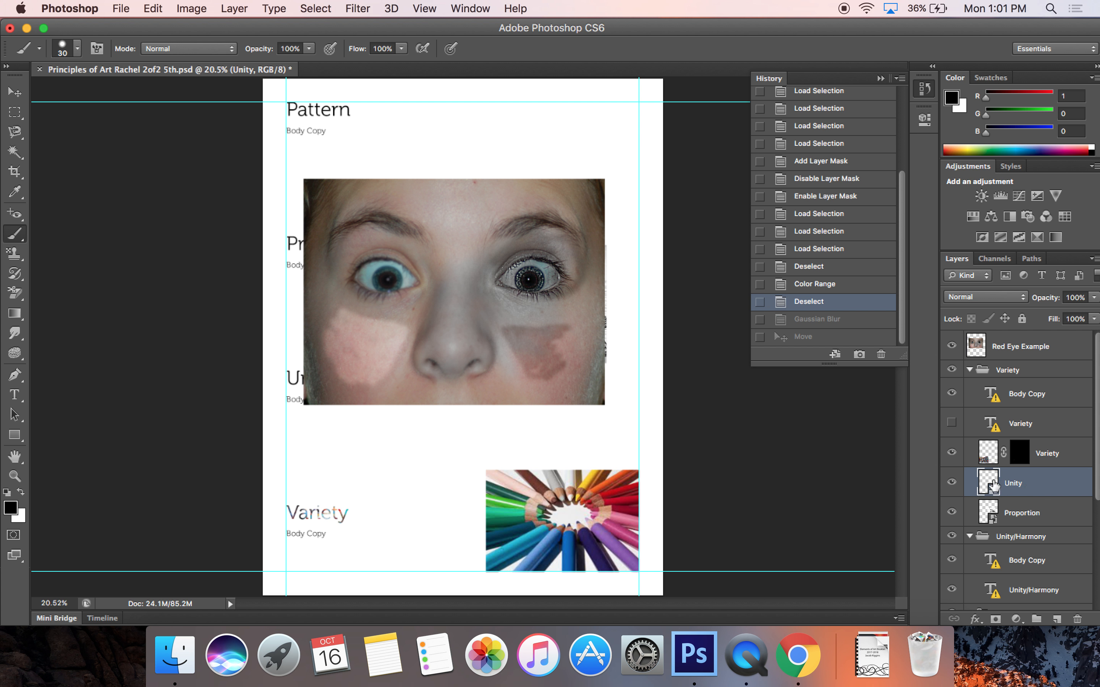
click(357, 9)
mouse_move(457, 186)
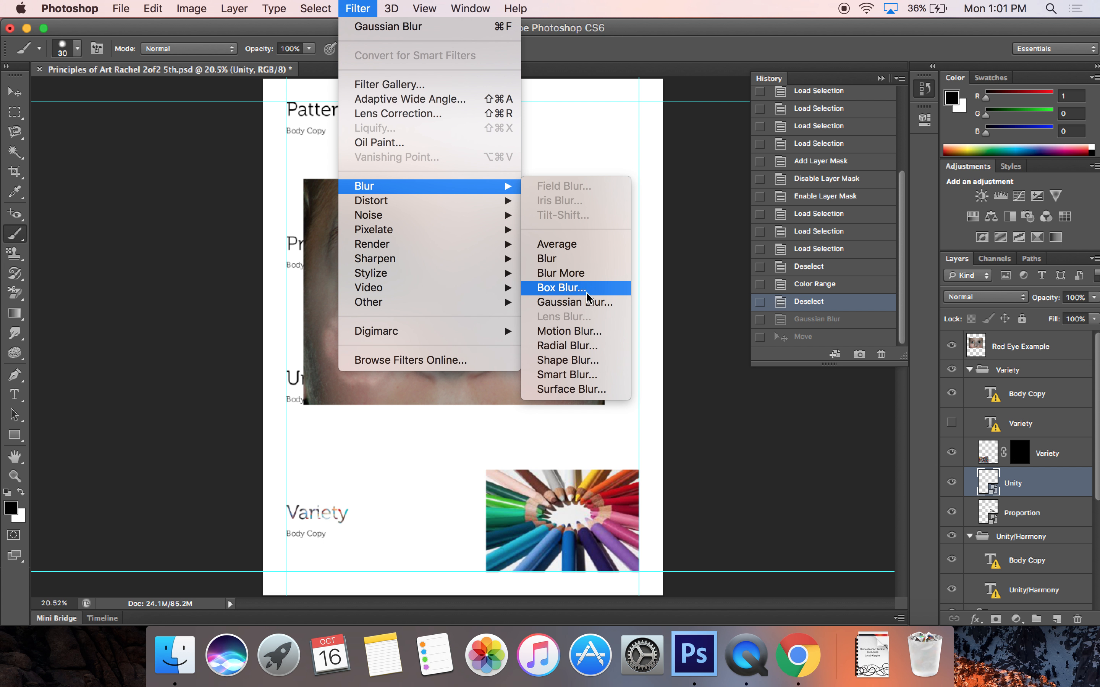
click(591, 303)
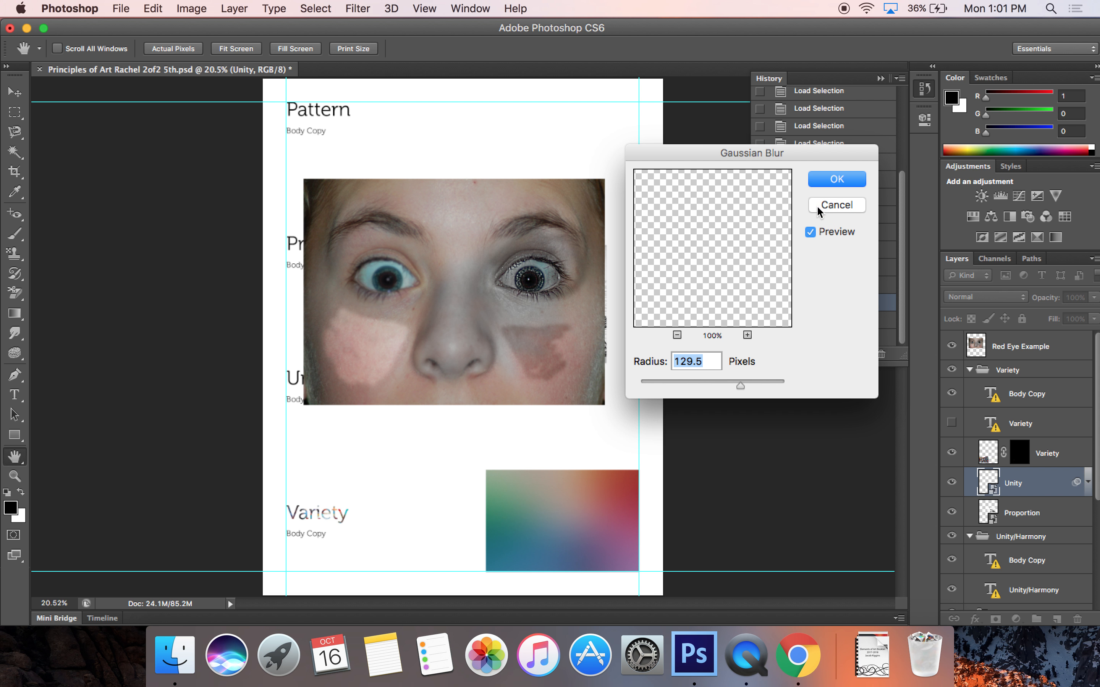
click(834, 183)
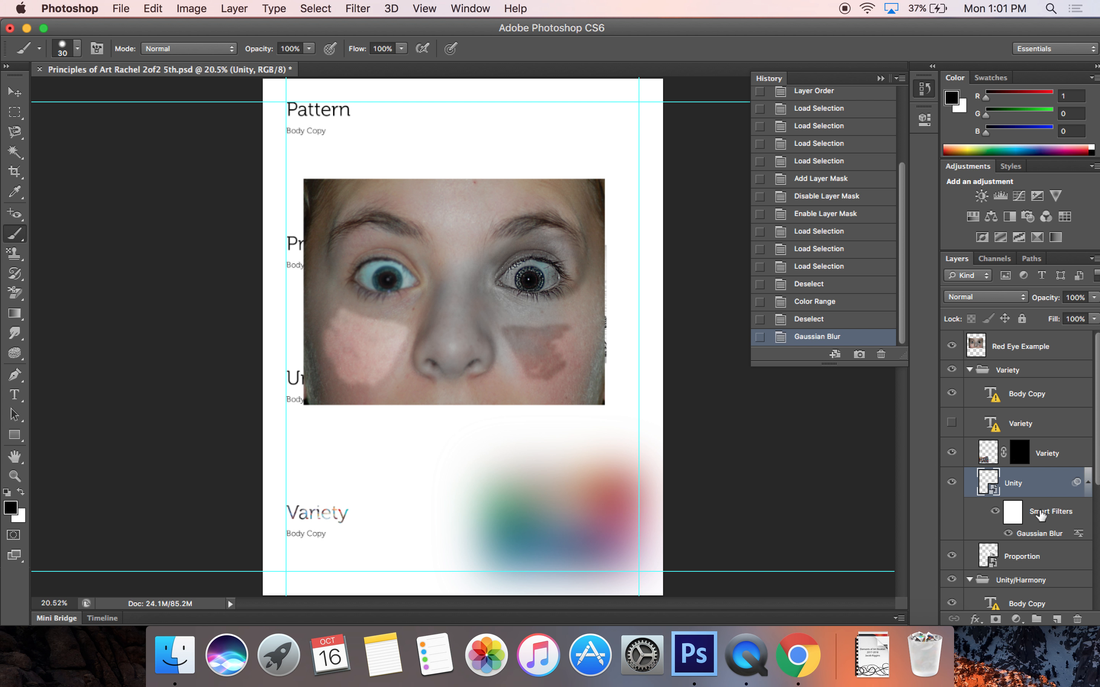
Reduce the radius of the Unity layer's Gaussian Blur smart filter to a slight blur, and turn the filter's visibility off
double_click(1039, 535)
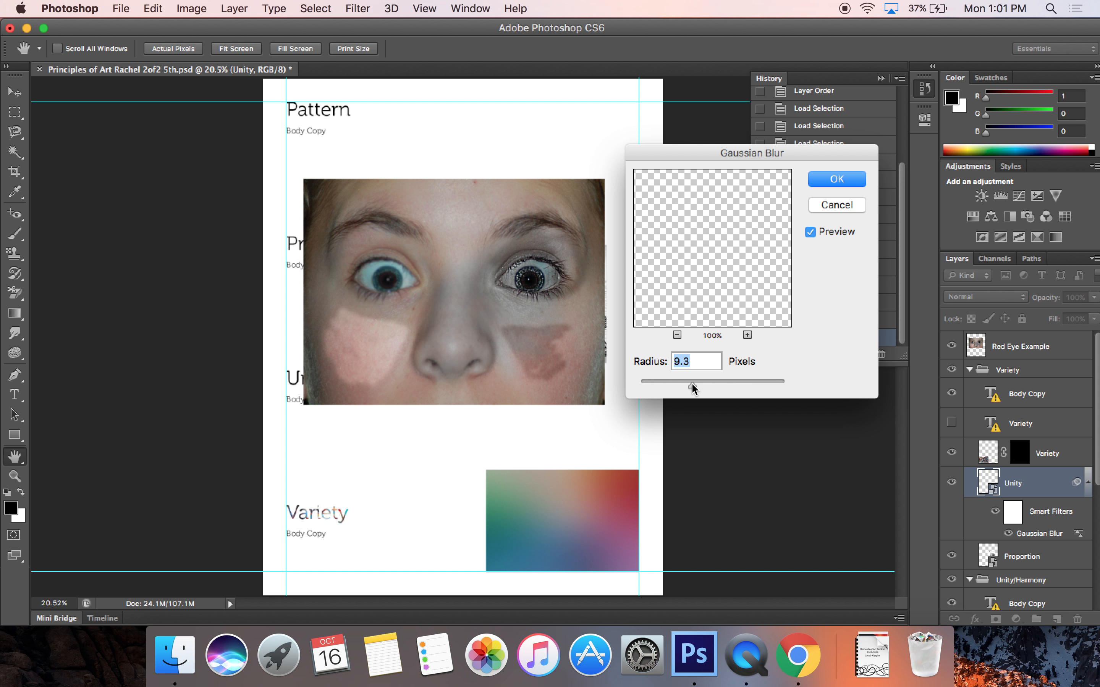
drag(692, 384, 698, 381)
click(823, 179)
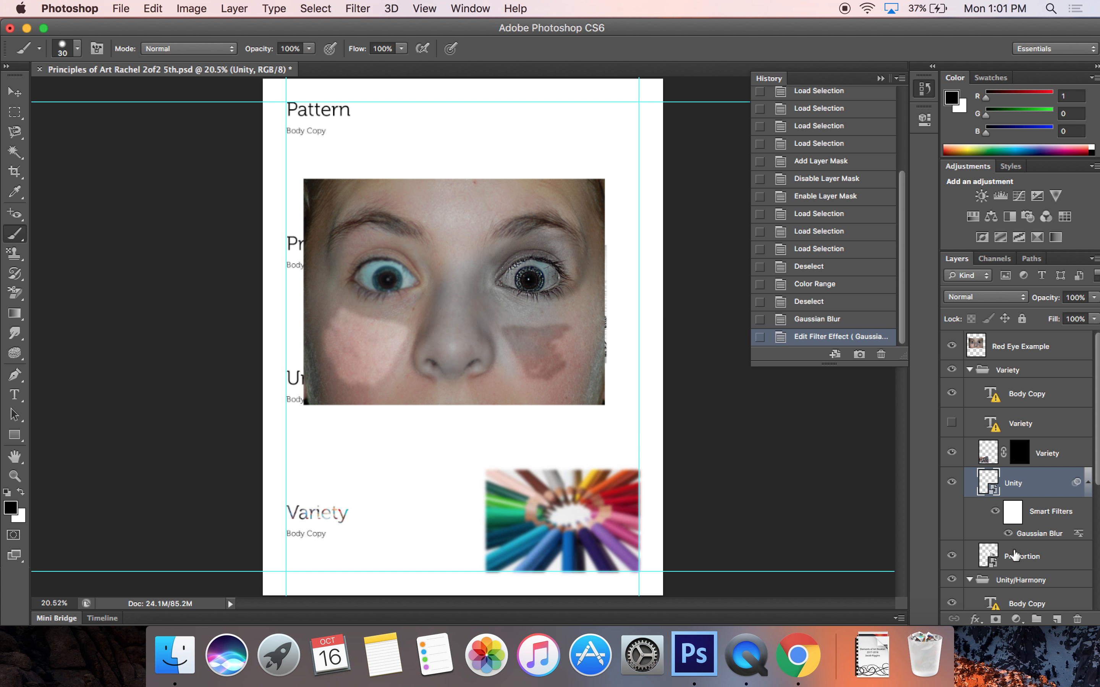
click(1009, 534)
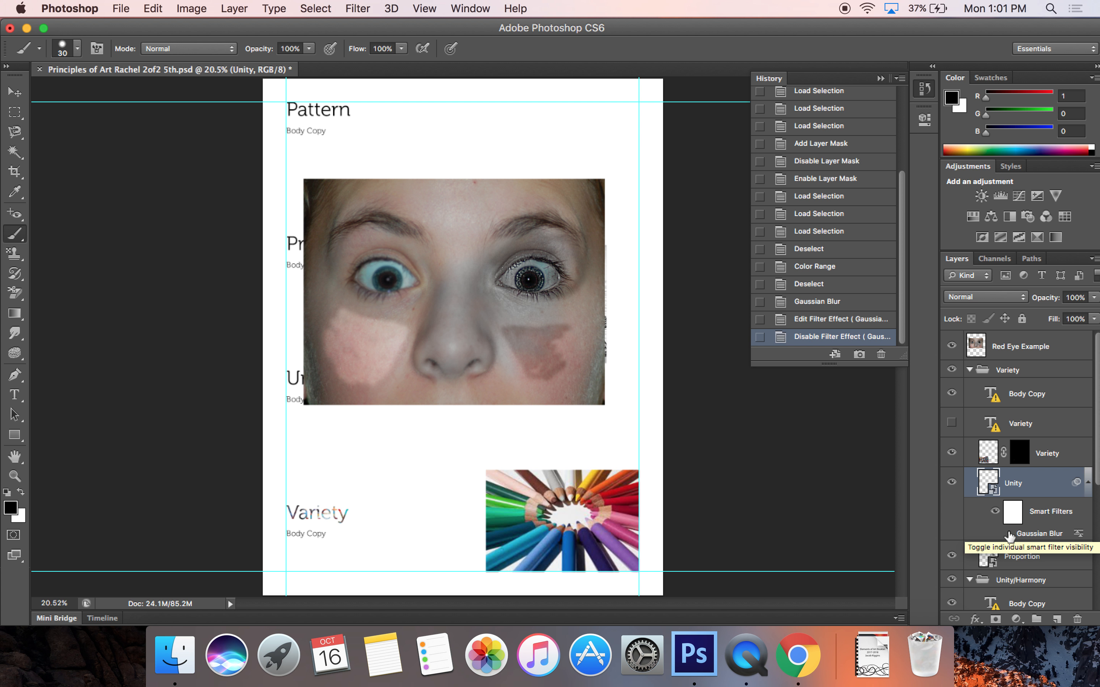
Open the Filter Gallery for the coloured pencils at 33.3% preview and try the Artistic filters Fresco, Palette Knife and Rough Pastels
click(354, 9)
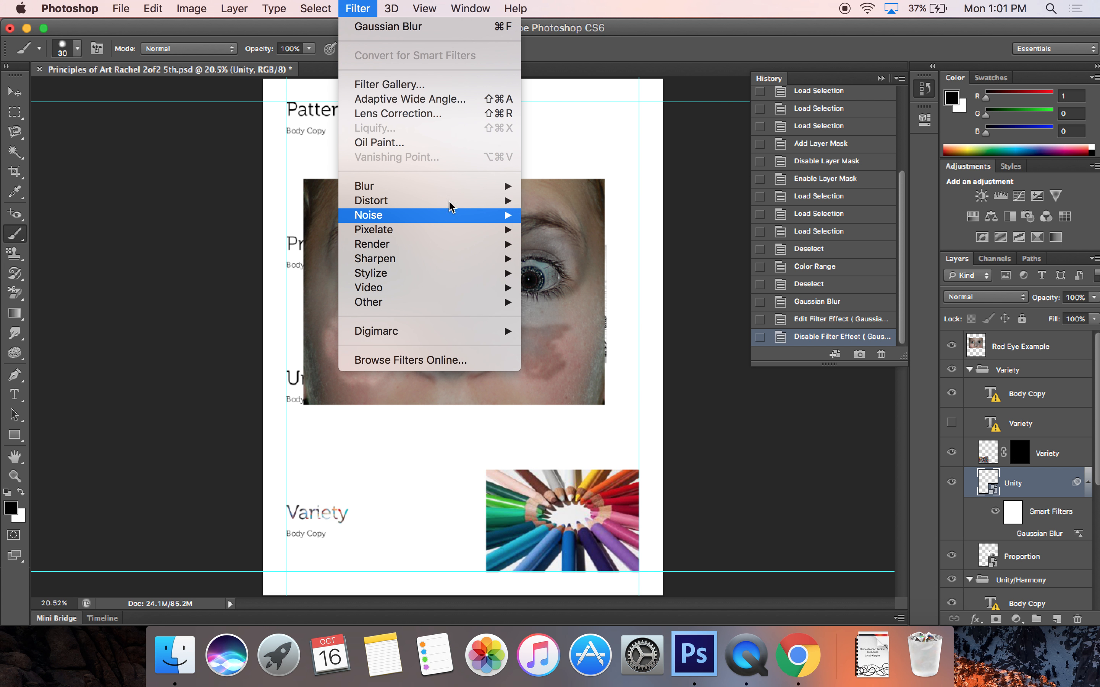
mouse_move(460, 190)
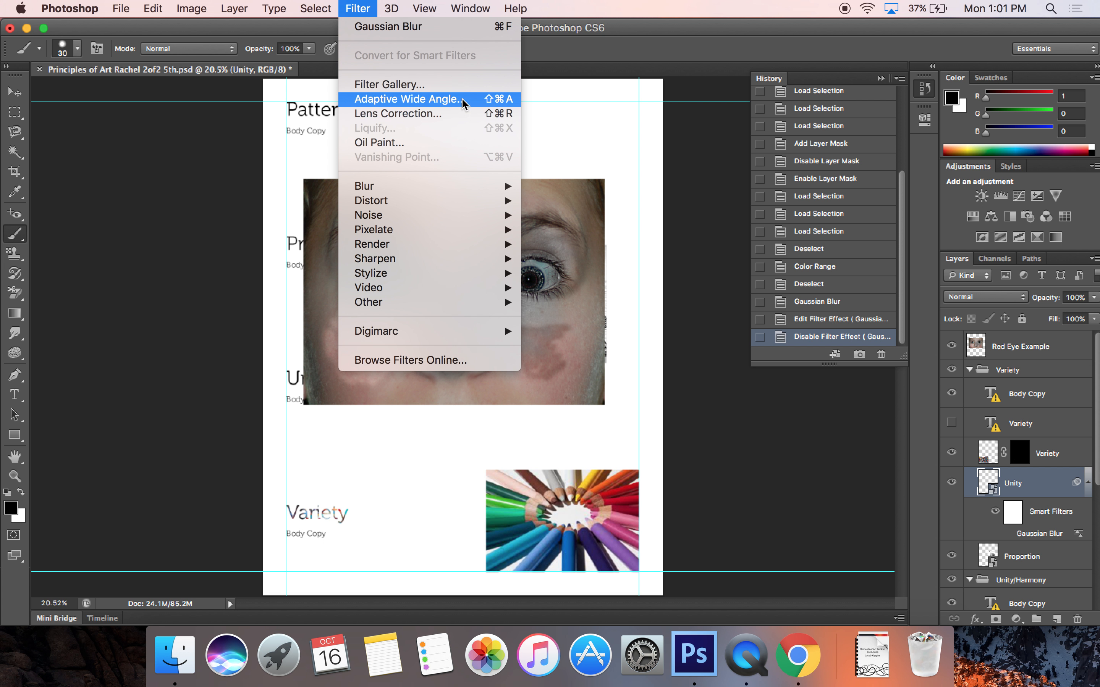
click(464, 86)
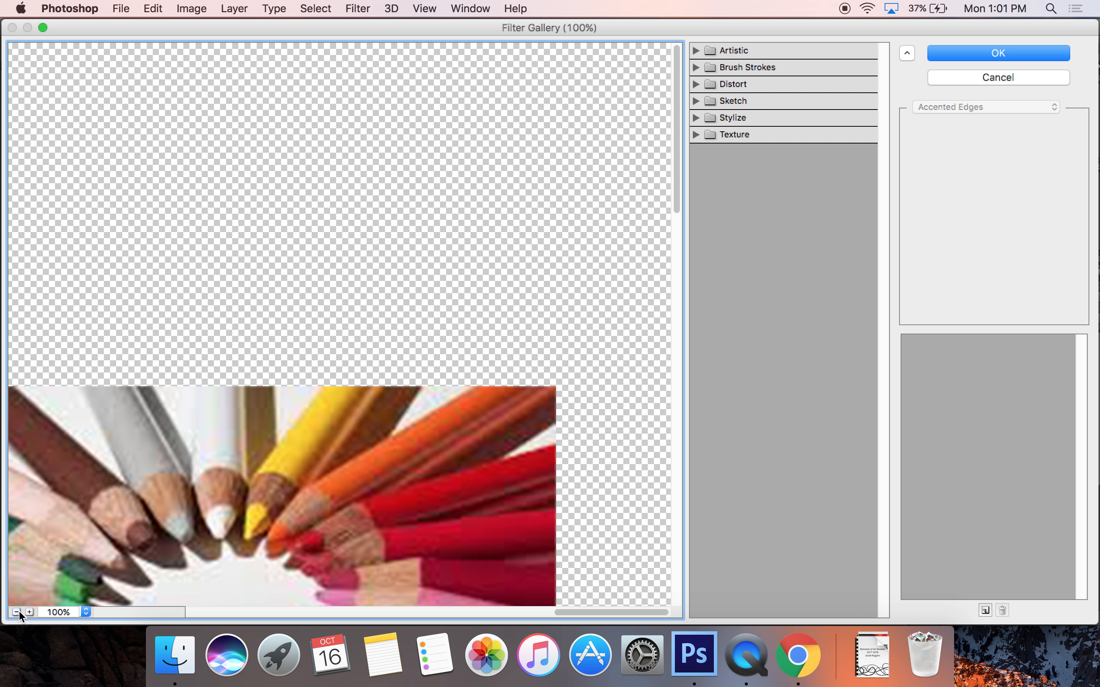
click(17, 613)
click(16, 613)
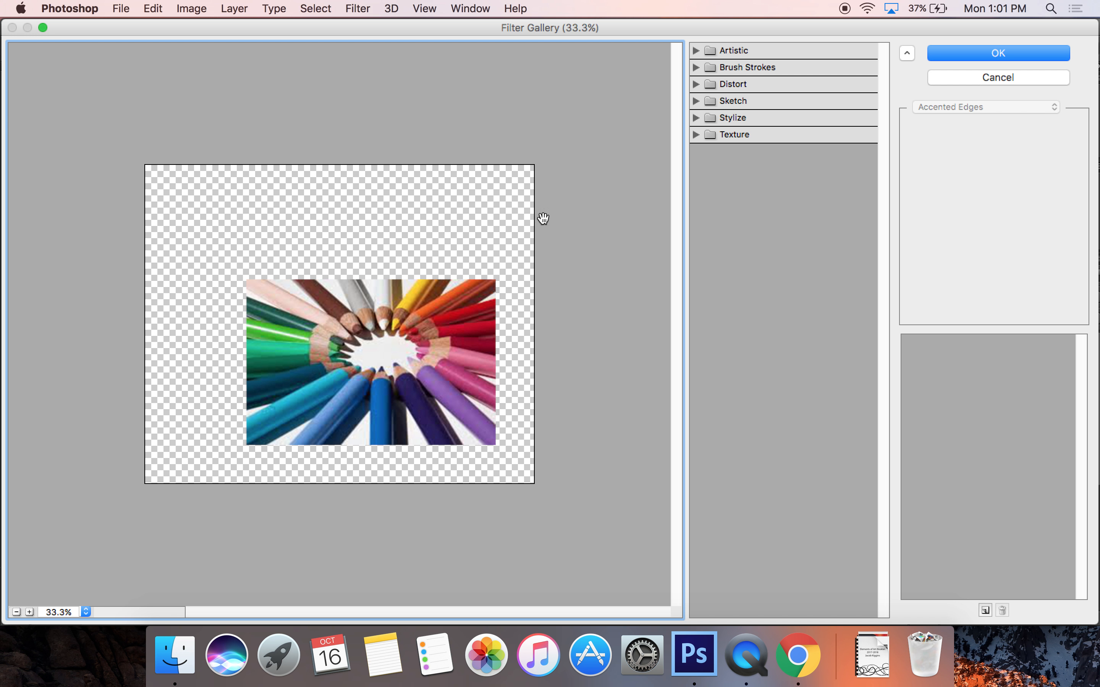
click(698, 48)
click(772, 134)
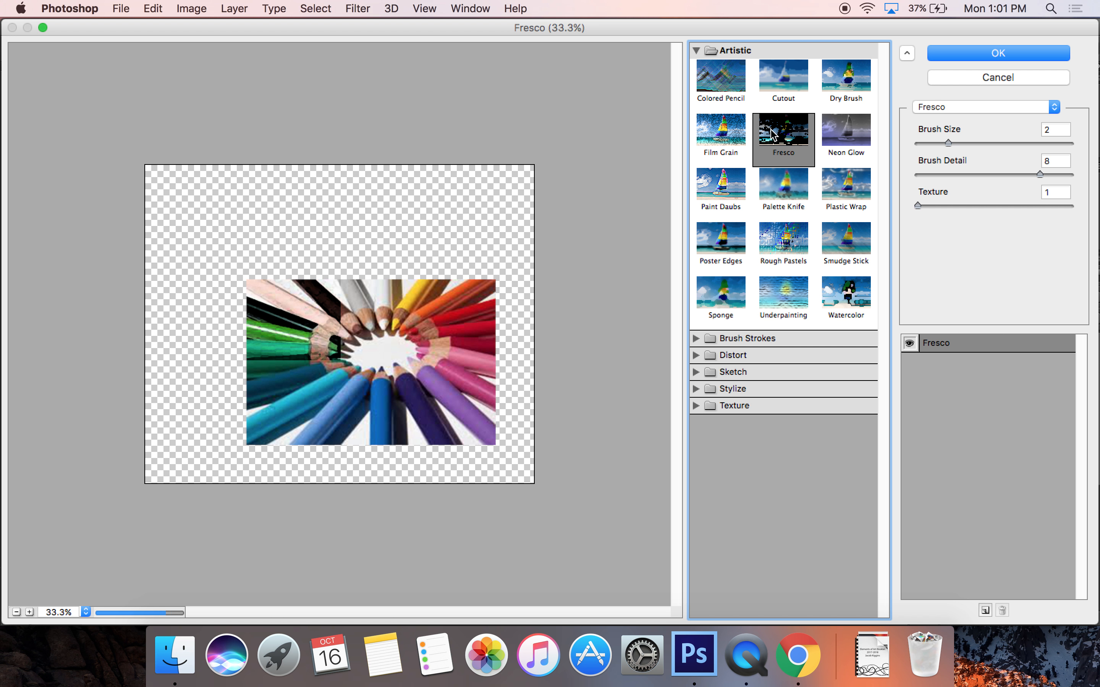
click(787, 202)
click(795, 241)
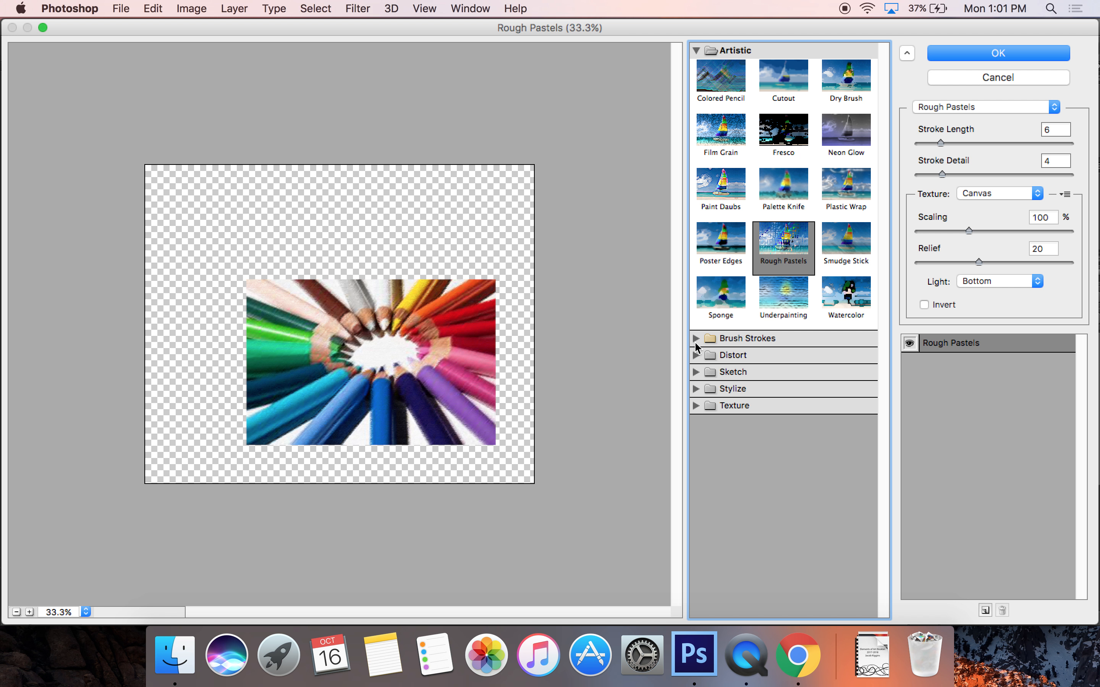
Preview the Brush Strokes filters Angled Strokes and Sumi-e and the Distort filter Glass on the coloured pencils
click(696, 339)
click(780, 371)
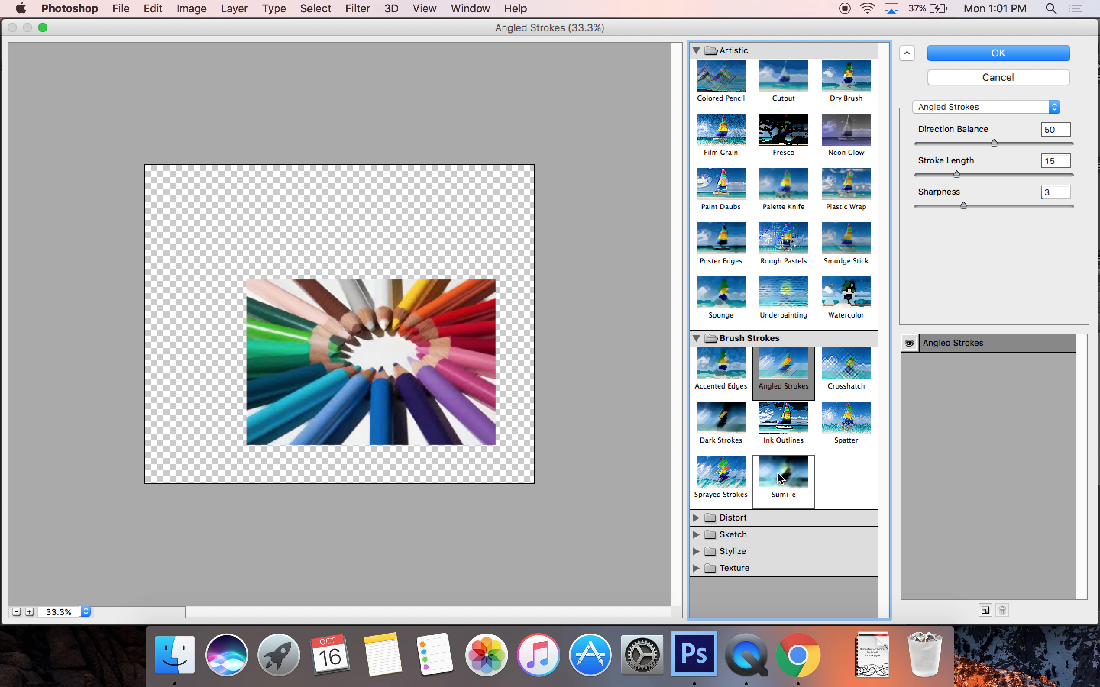
click(780, 492)
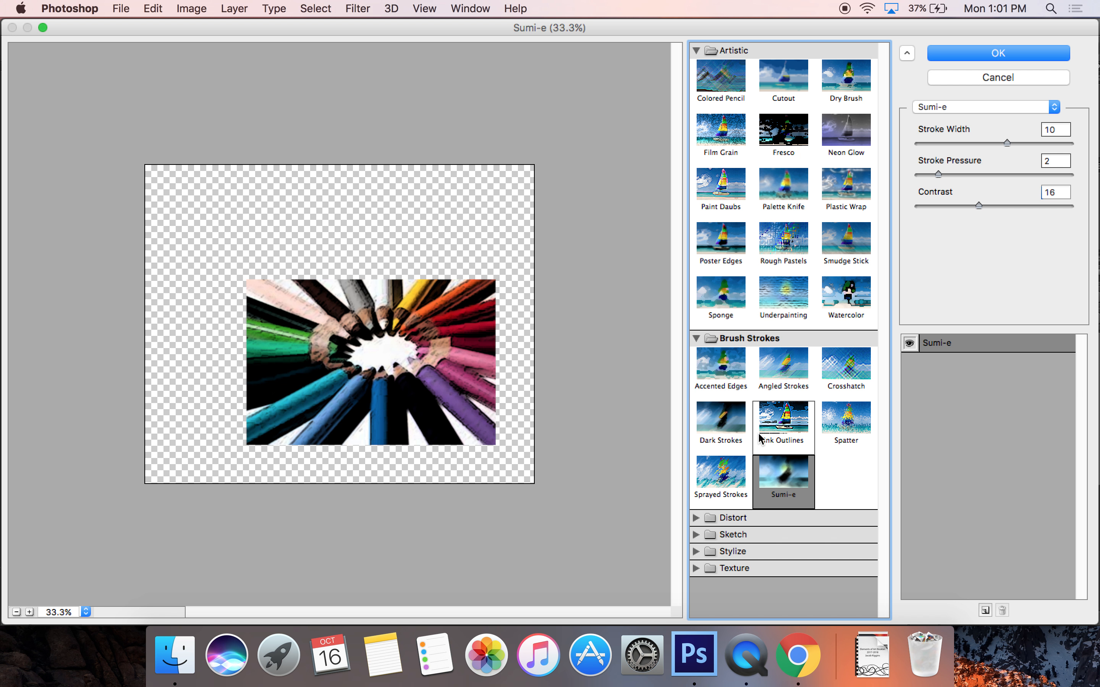
click(696, 518)
scroll(822, 437, down, 1)
click(783, 532)
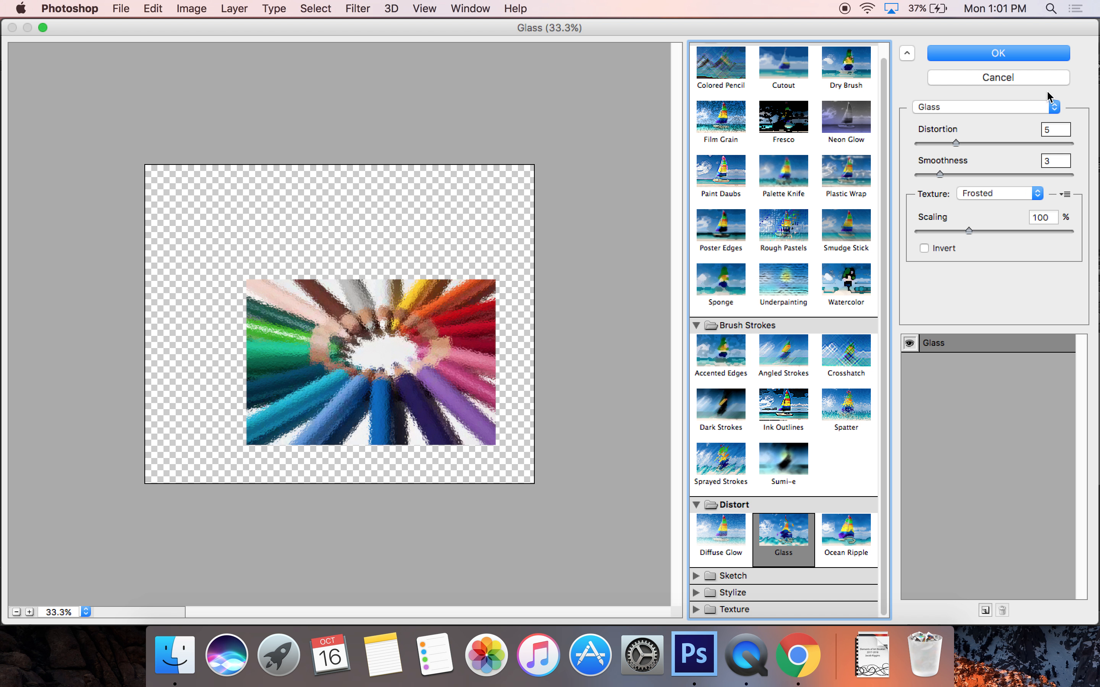
Discard the Filter Gallery effects and try the Displace distortion on the Unity layer with horizontal and vertical scale 10, cancelling the displacement map choice
click(997, 76)
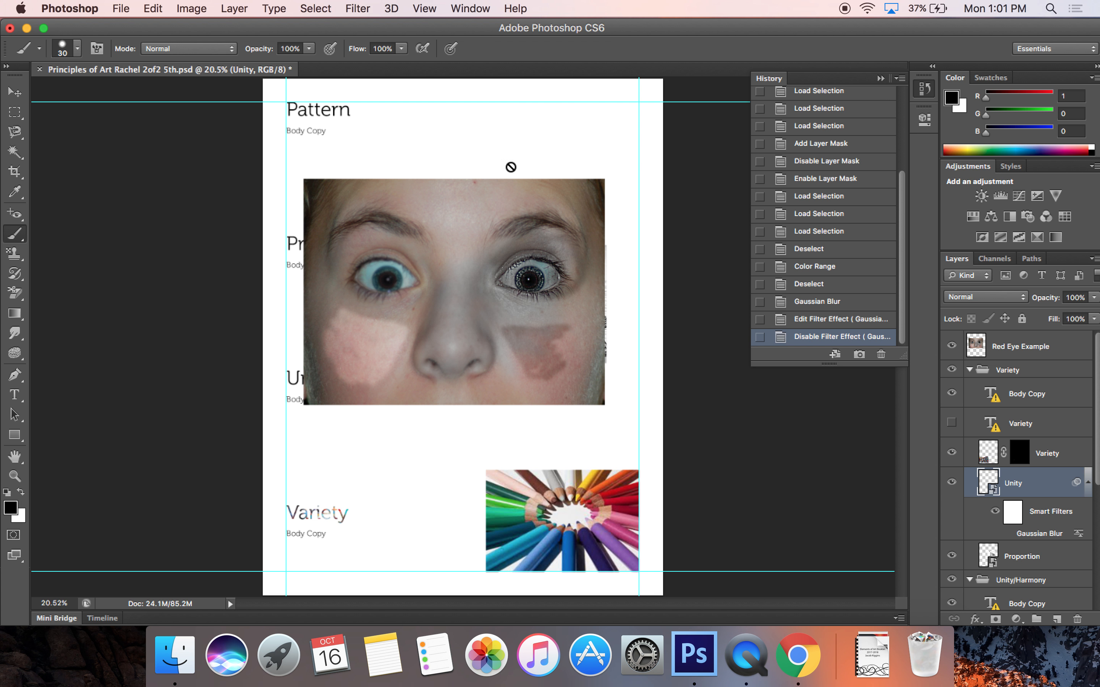
click(350, 8)
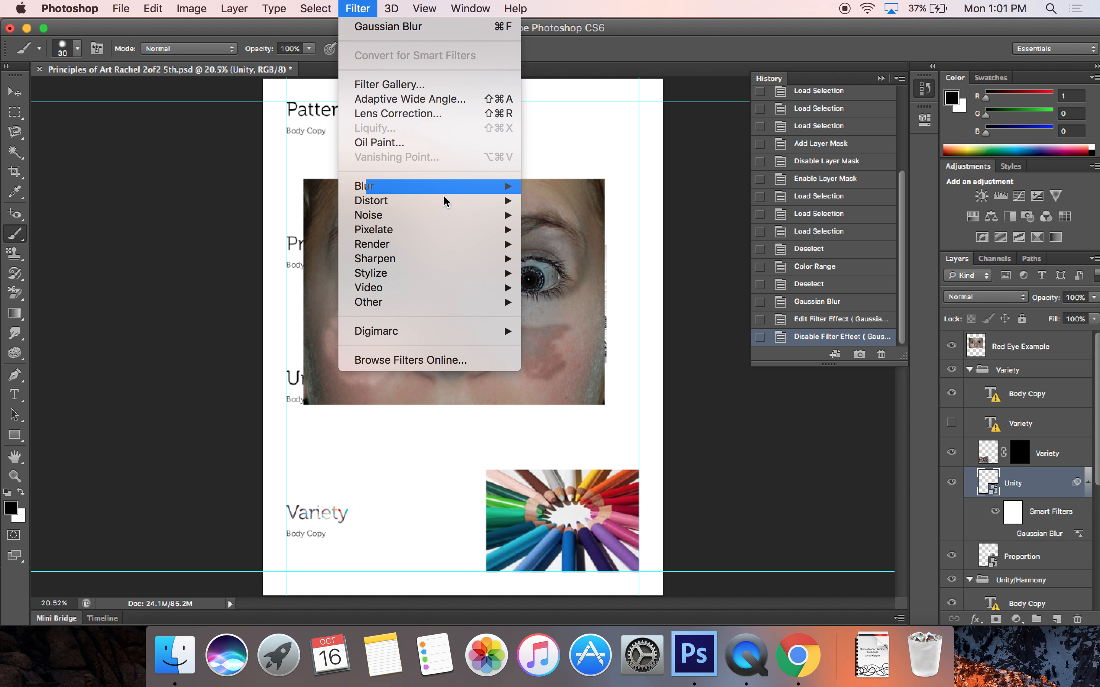
mouse_move(462, 203)
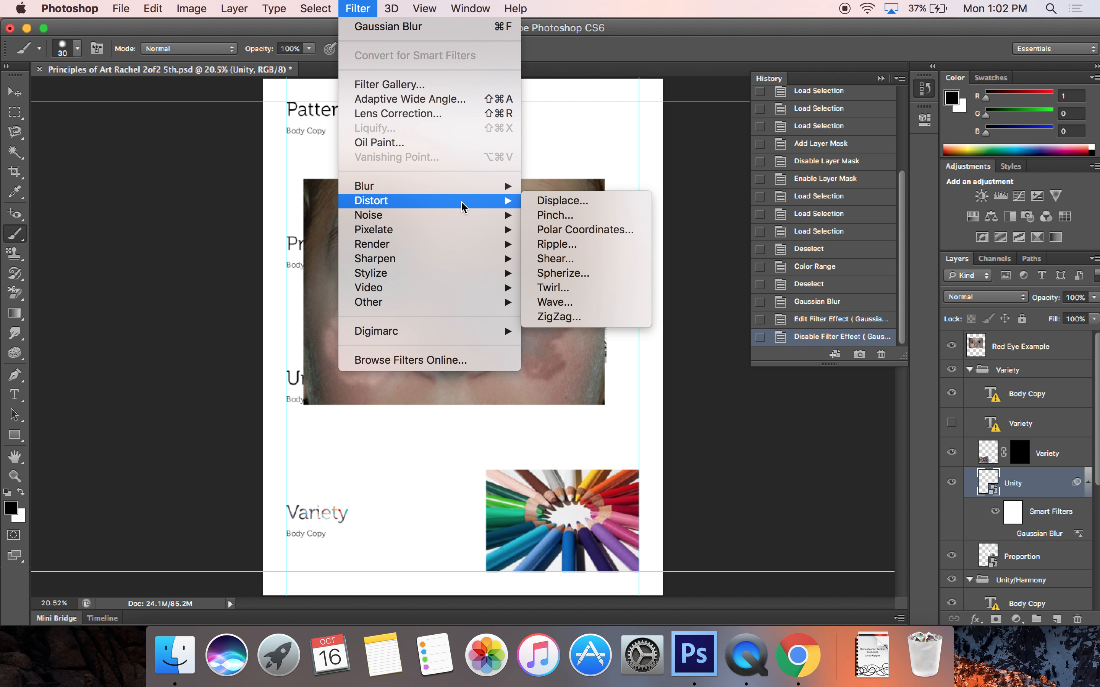
click(575, 206)
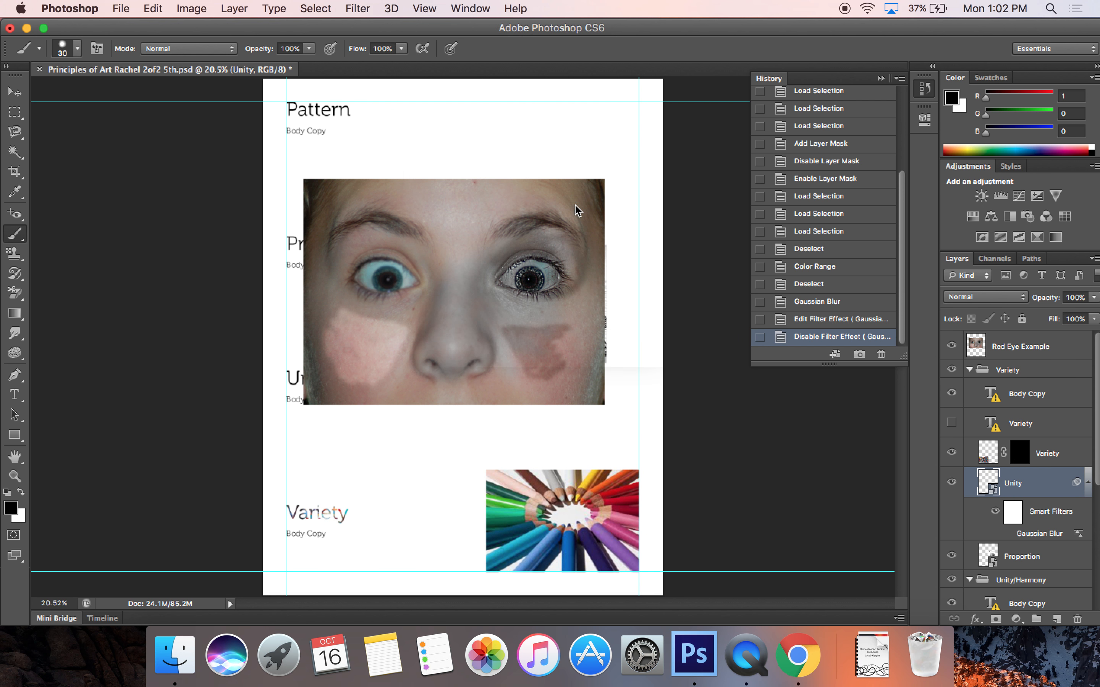
drag(605, 176, 701, 163)
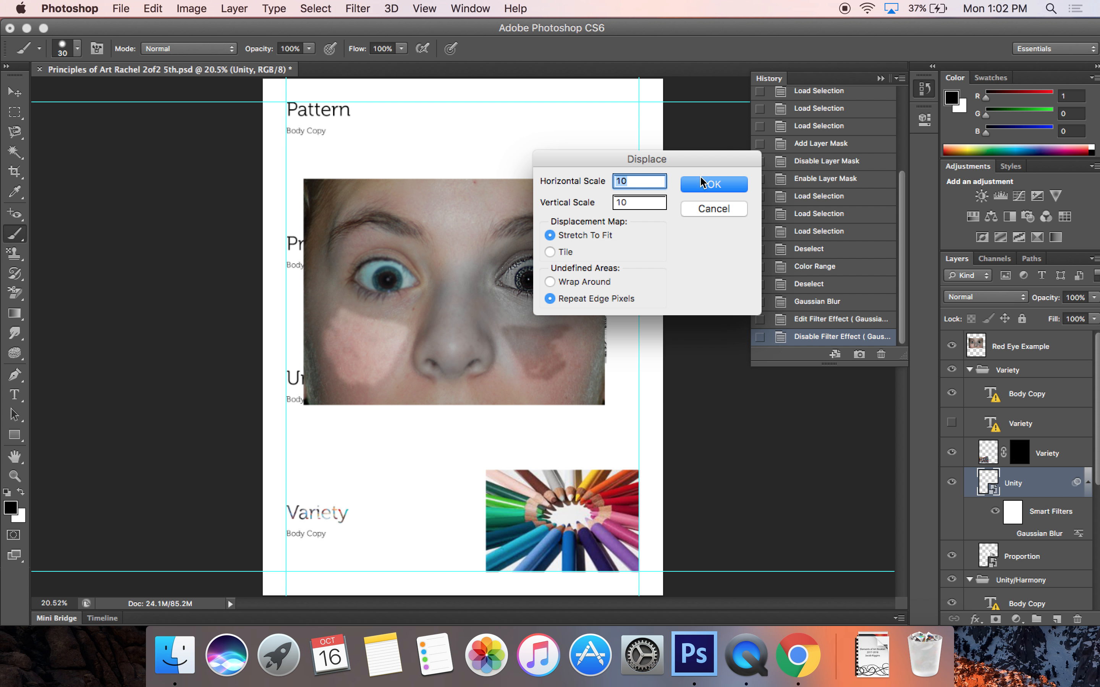
click(722, 183)
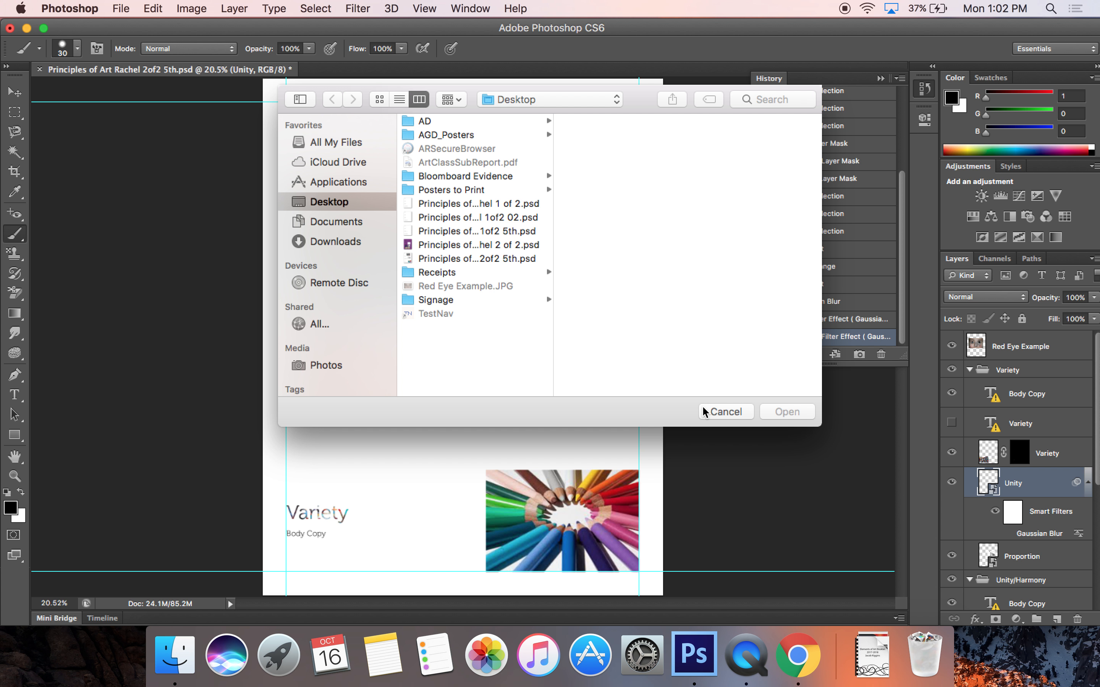
click(703, 410)
Try the Facet pixelate filter on the Unity layer's coloured pencils and undo it
click(359, 14)
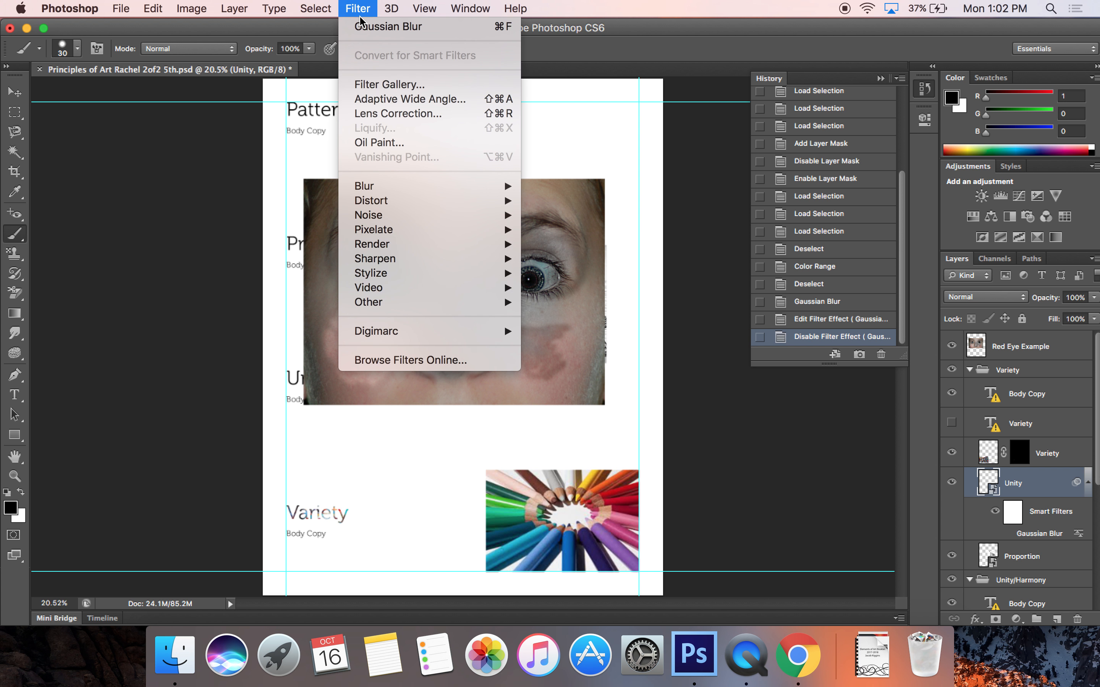
mouse_move(412, 231)
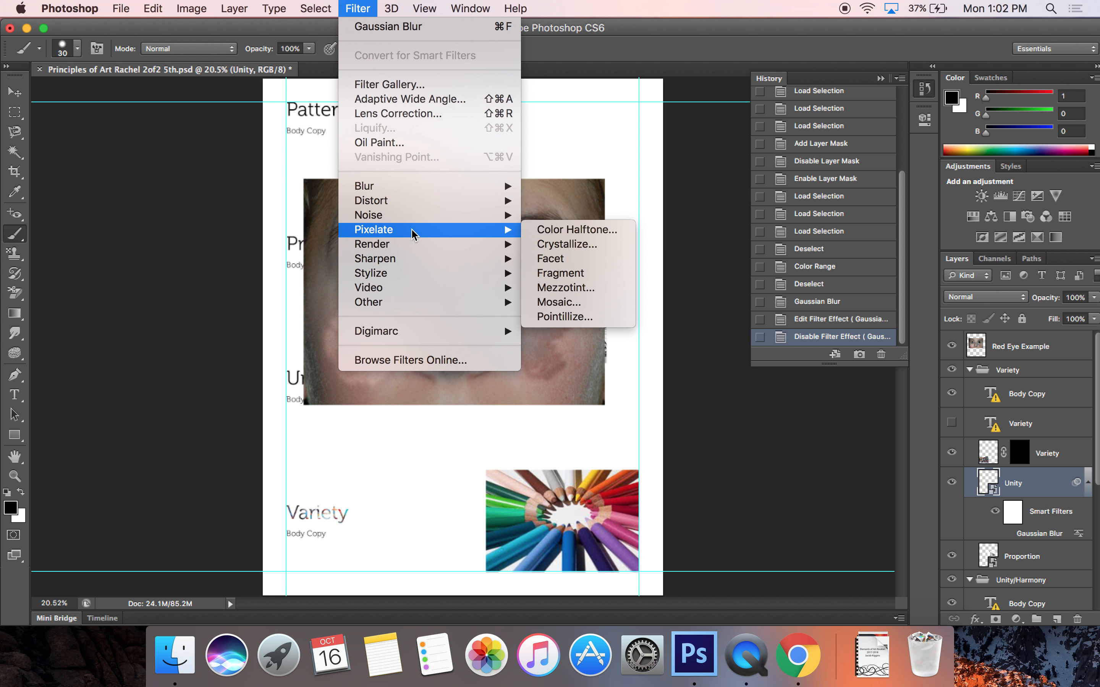
click(563, 259)
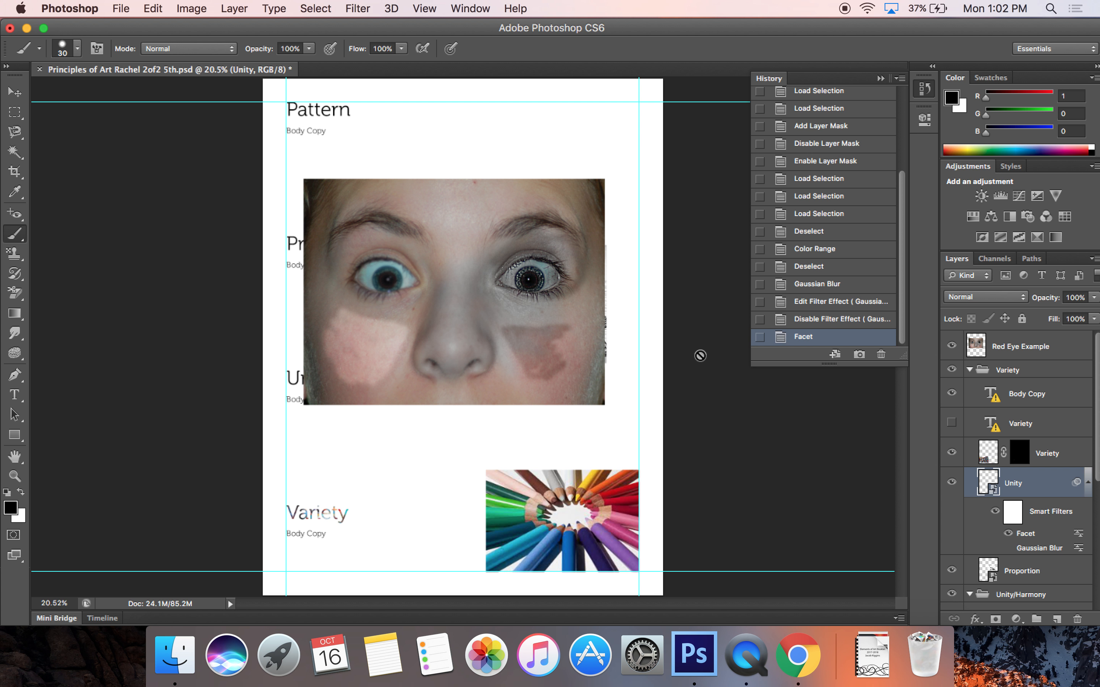
key(super+z)
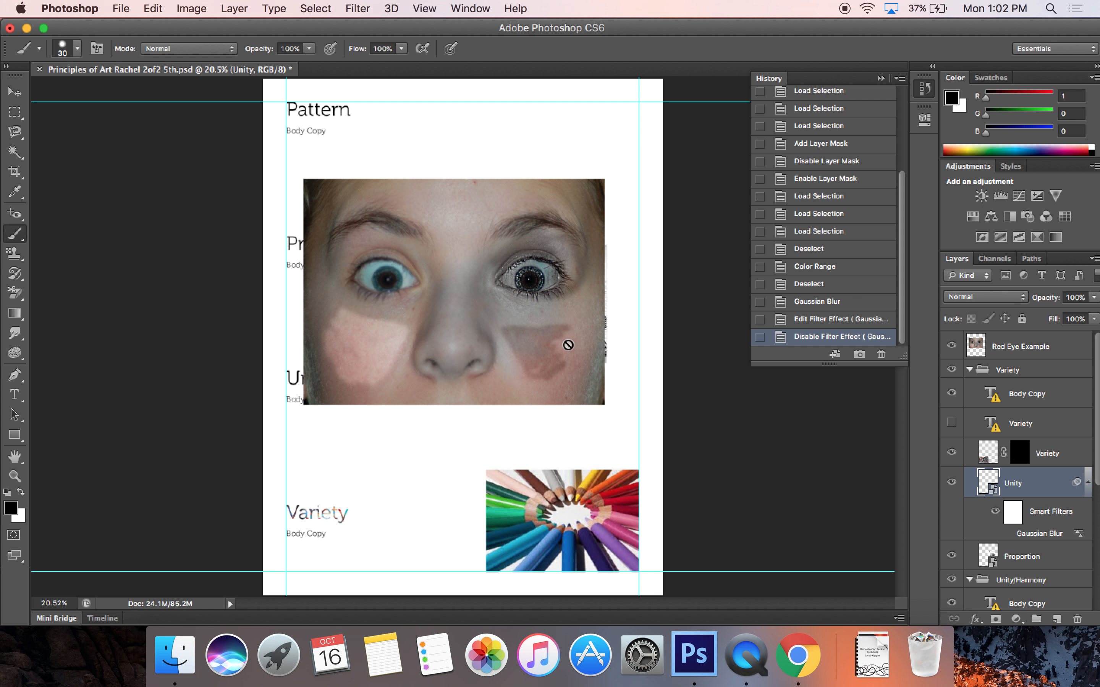